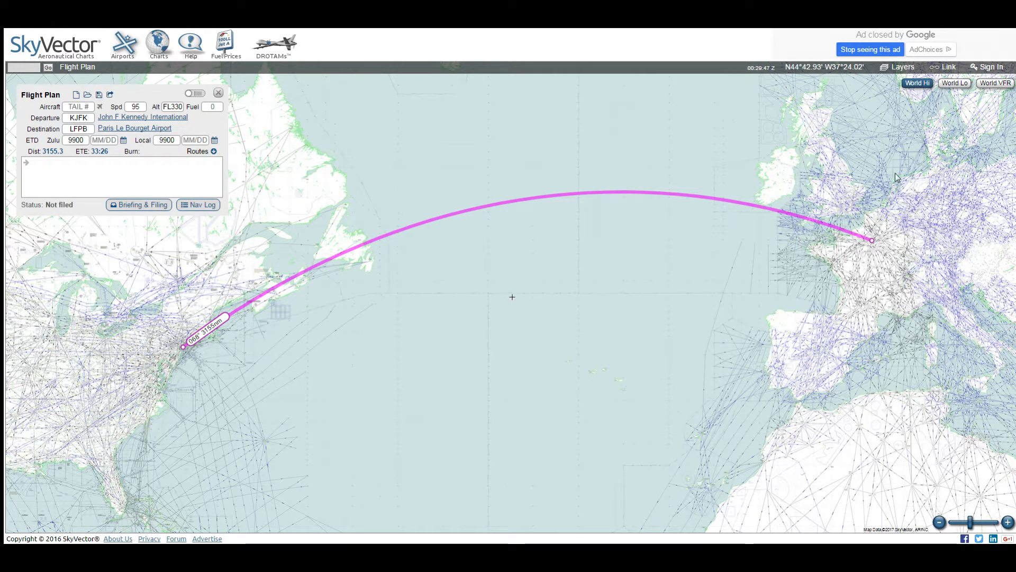
Examine the World Hi chart from the North Atlantic route across the United States to the airways of the Southwest.
drag(848, 216, 786, 235)
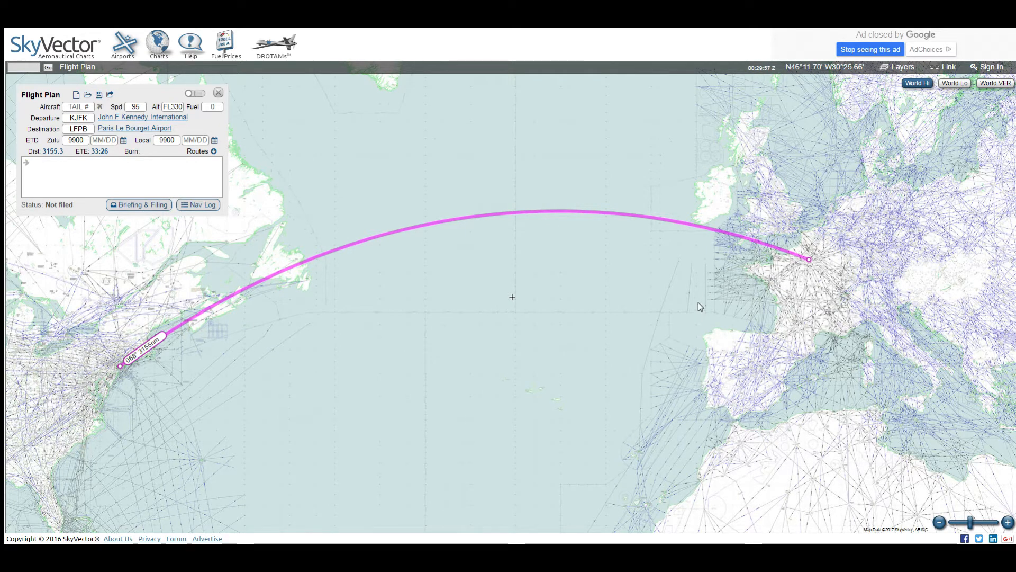
drag(439, 356, 867, 268)
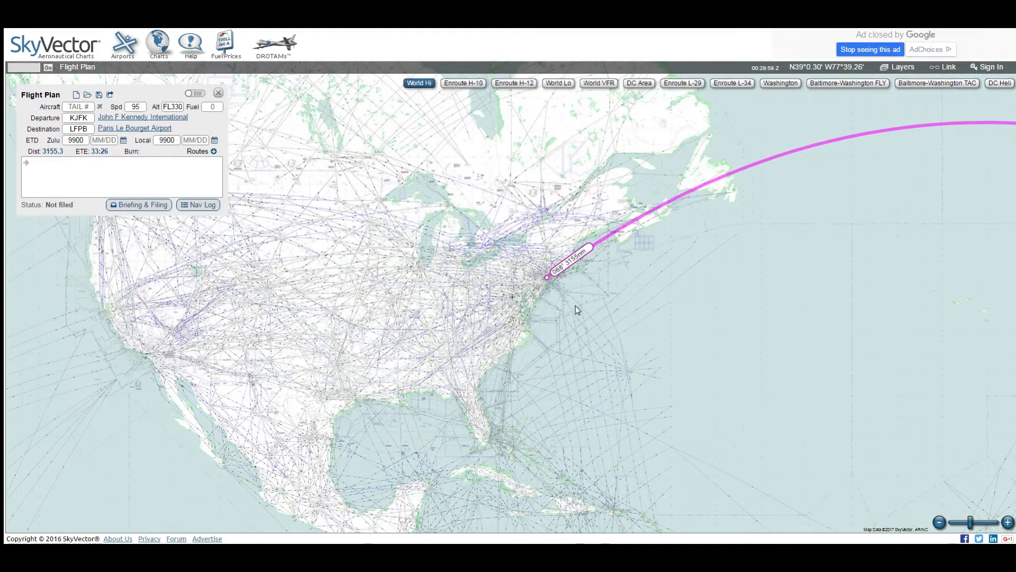
drag(431, 312, 497, 317)
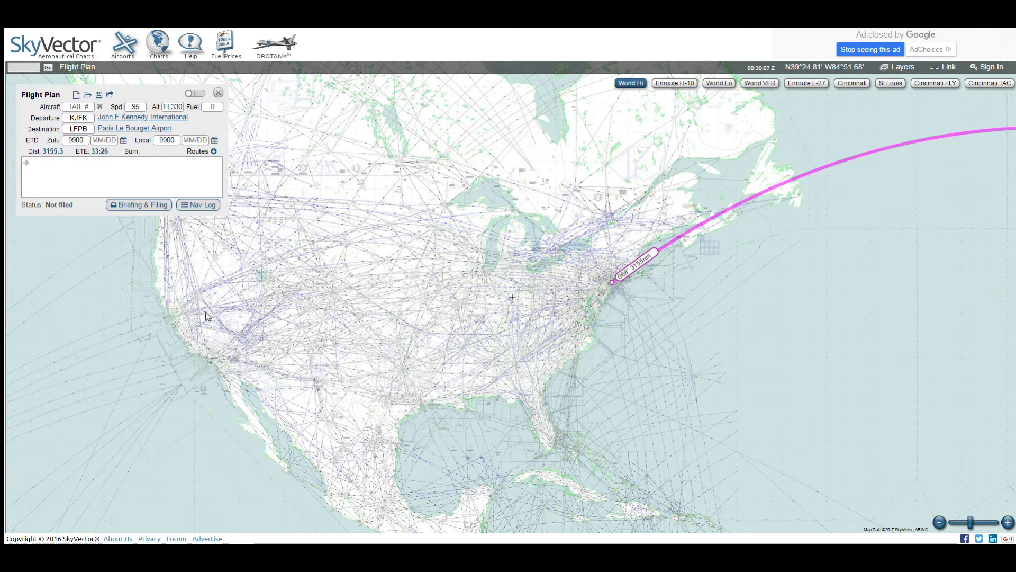
drag(201, 307, 233, 363)
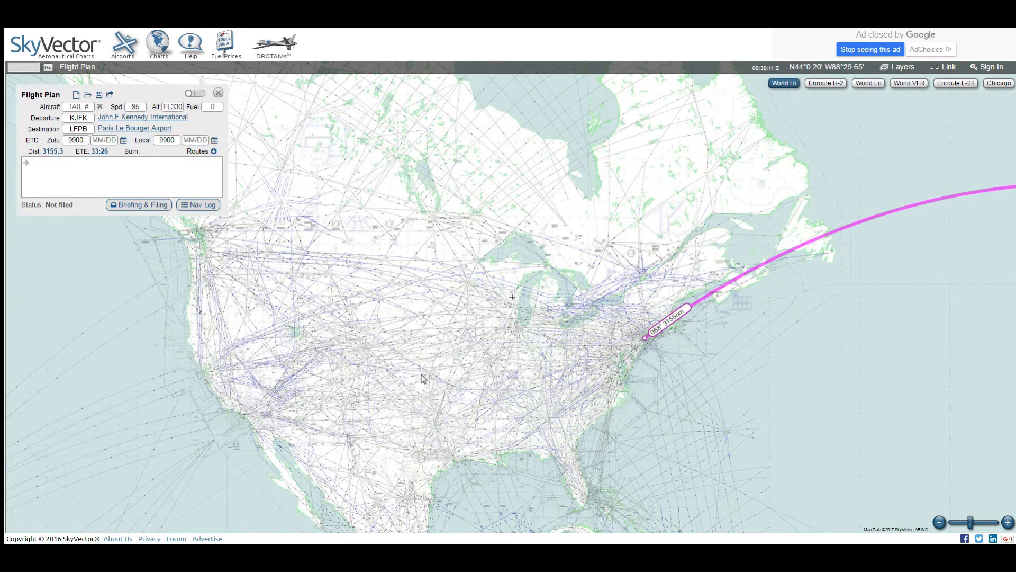
double_click(468, 323)
scroll(467, 320, up, 1)
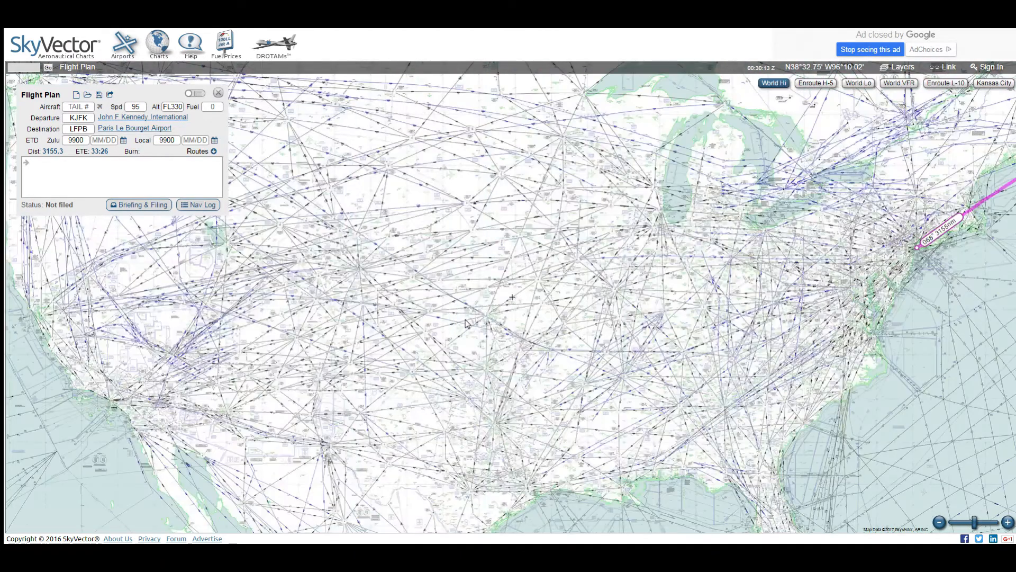
drag(277, 320, 524, 355)
scroll(473, 351, up, 2)
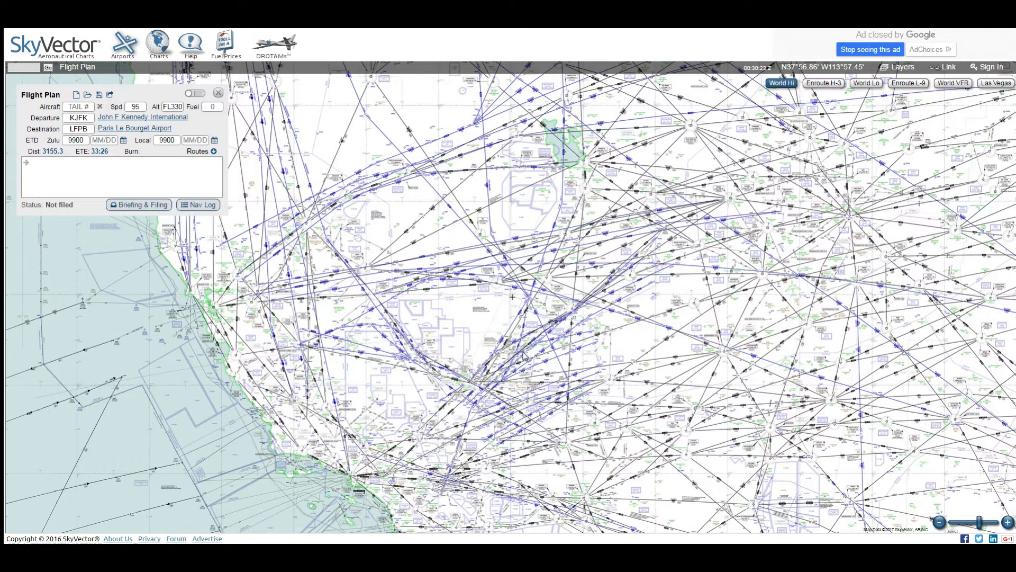
scroll(482, 370, up, 2)
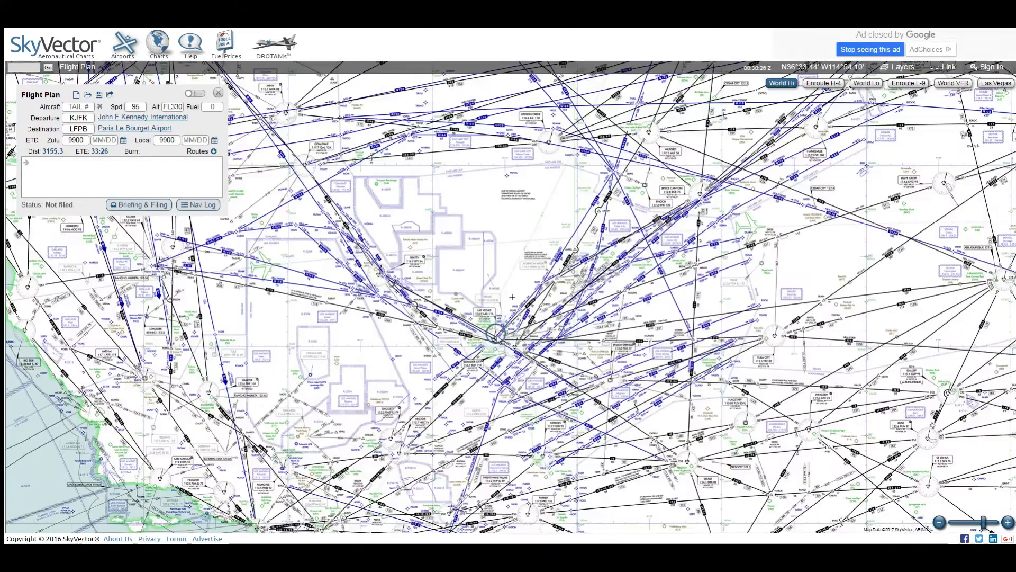
Examine the high-altitude airways and restricted areas between the California coast, Beatty and Las Vegas up close.
drag(464, 346, 536, 330)
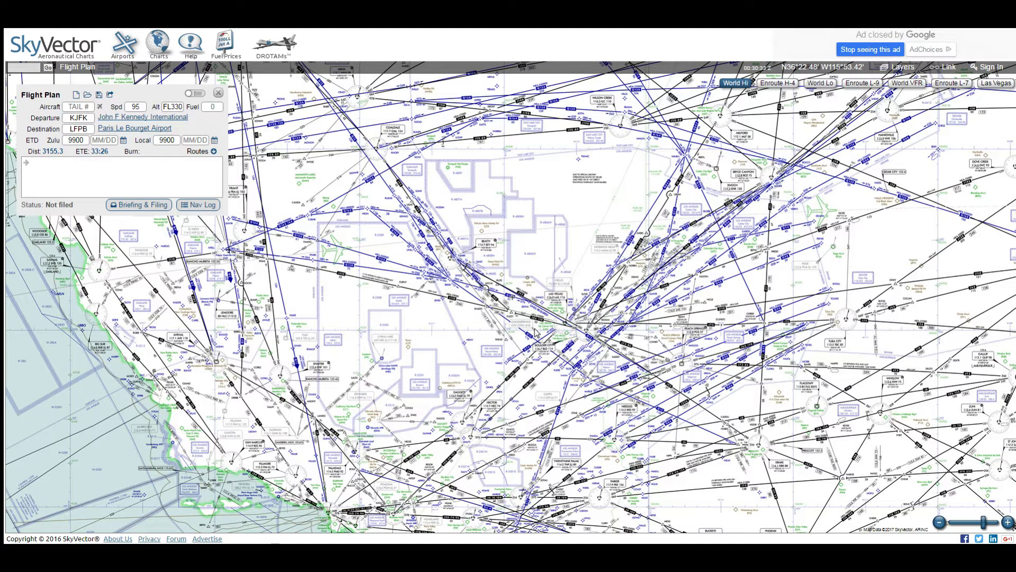
scroll(536, 329, up, 1)
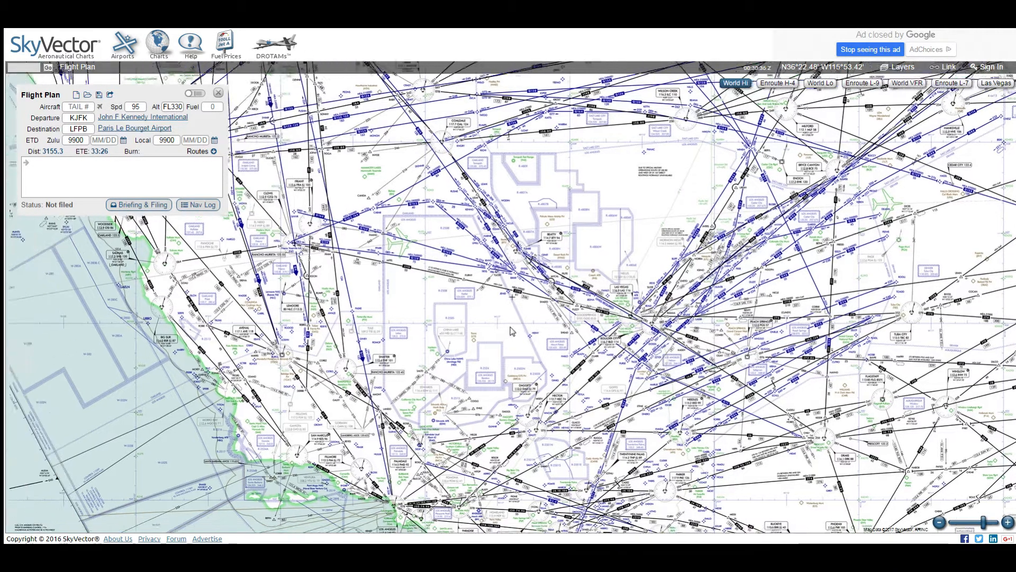
drag(490, 330, 541, 291)
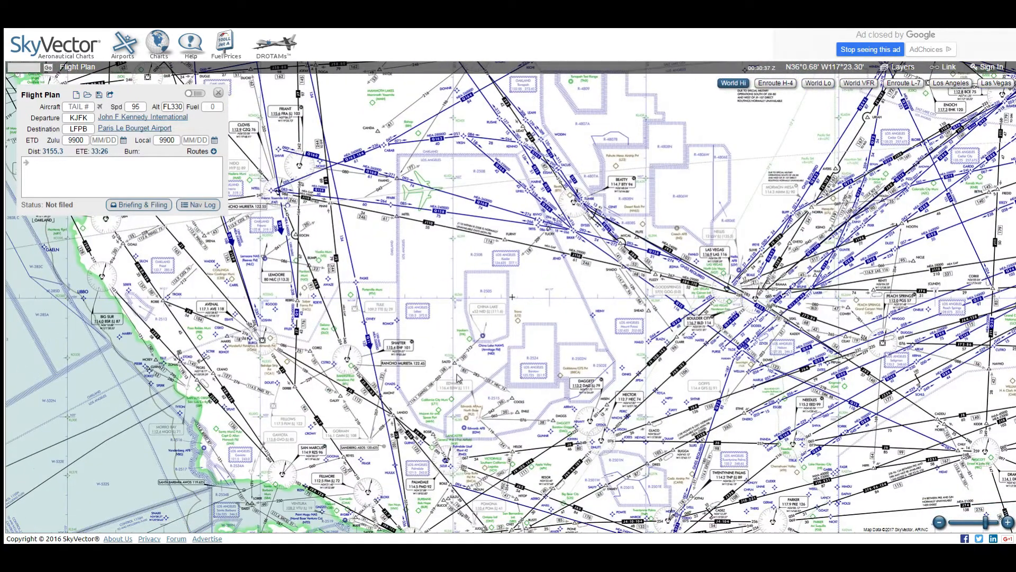
drag(474, 358, 505, 300)
drag(505, 367, 541, 309)
scroll(512, 296, up, 1)
drag(546, 126, 424, 425)
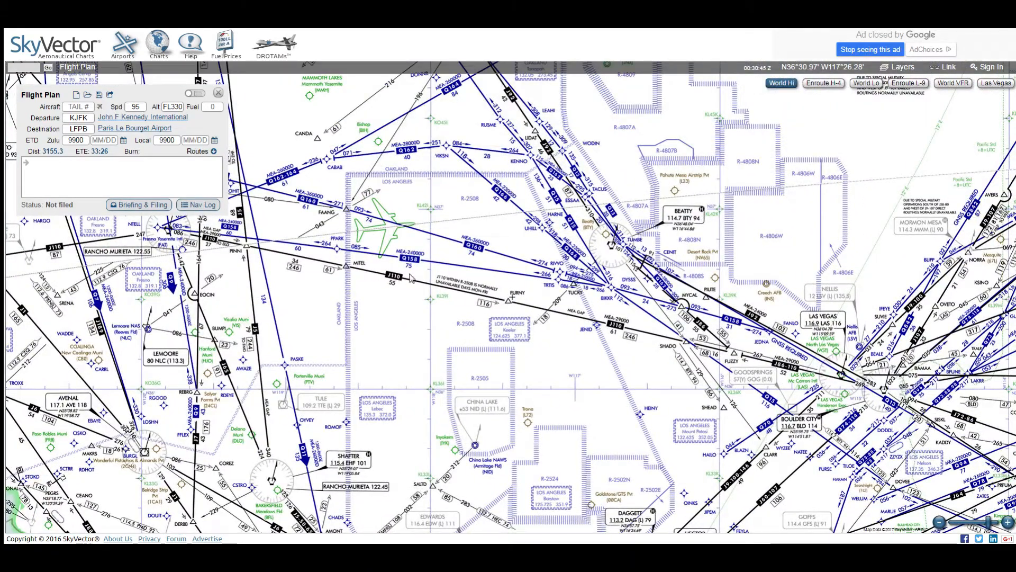
Compare the World Lo chart of the Death Valley area with the World Hi chart, ending on World Hi.
click(866, 83)
scroll(512, 297, up, 1)
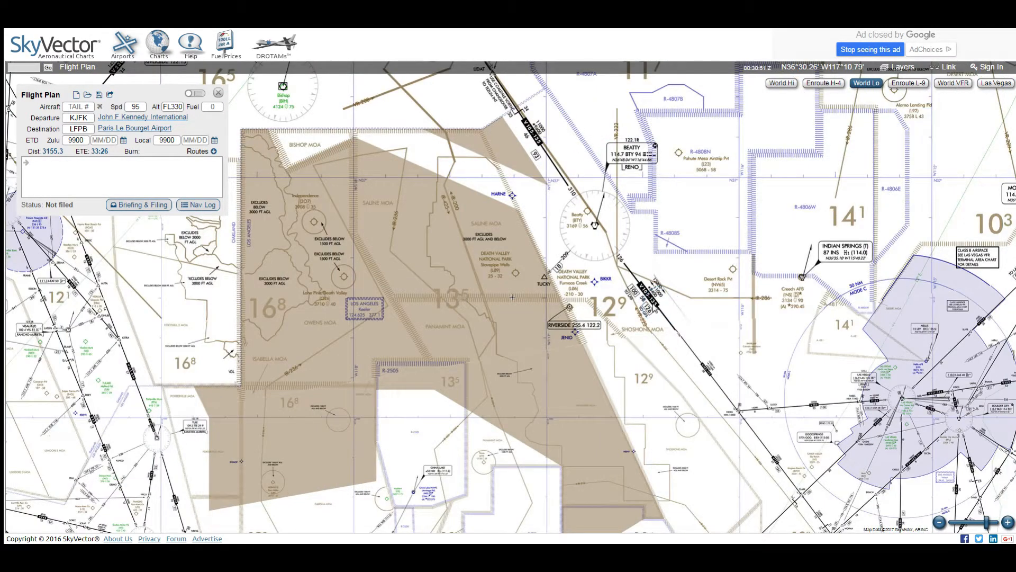
click(790, 83)
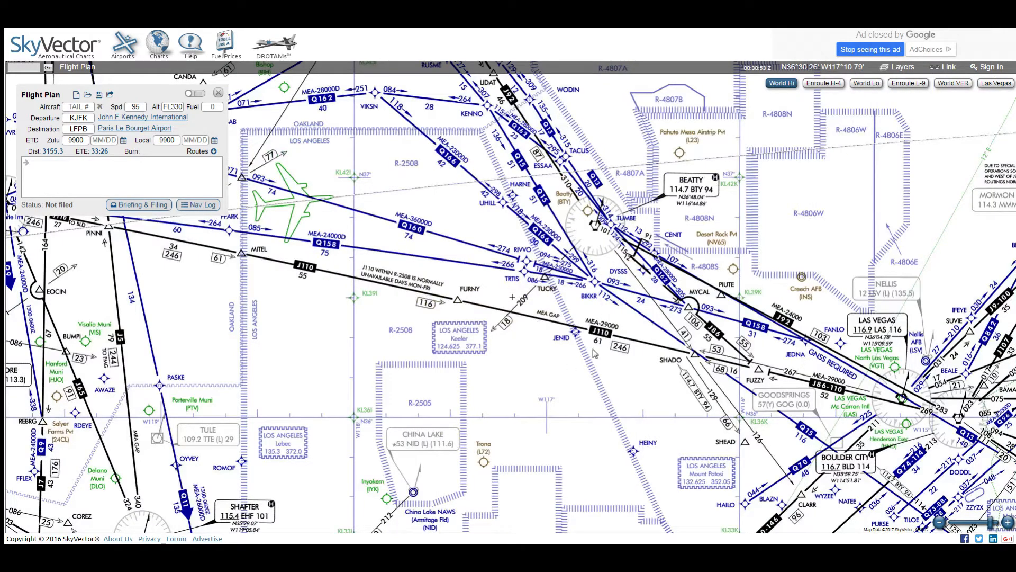
Examine the high-altitude jet routes and navaids from Las Vegas across Arizona to Prescott, Flagstaff and Phoenix.
scroll(557, 333, down, 1)
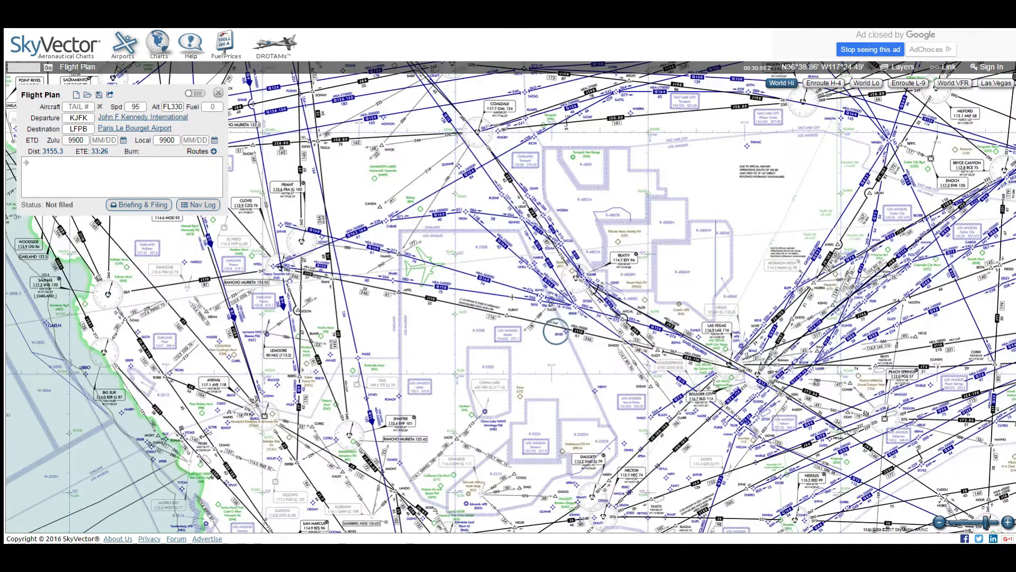
drag(556, 333, 381, 237)
drag(702, 338, 587, 319)
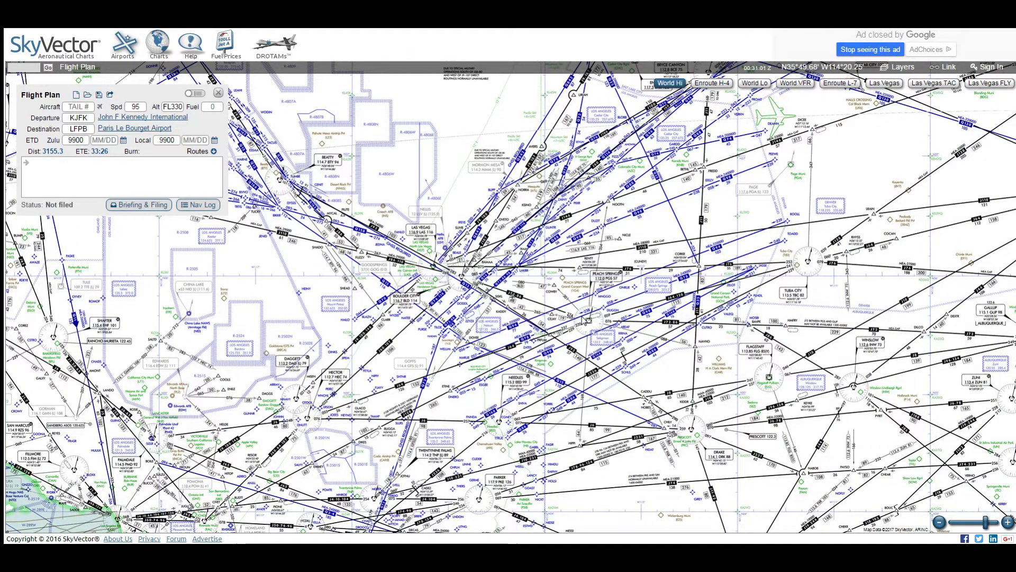
drag(694, 446, 638, 357)
scroll(639, 356, up, 1)
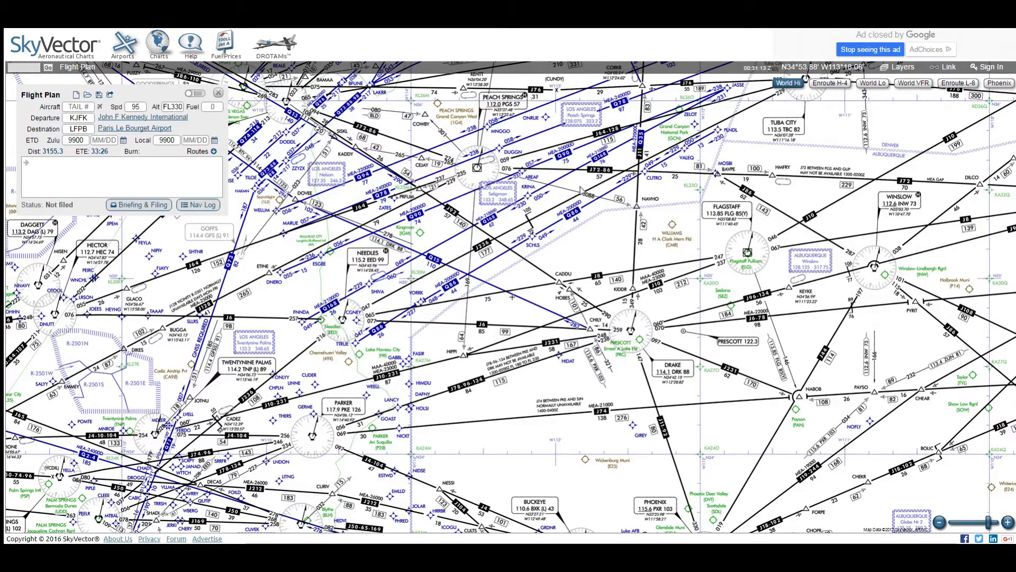
drag(589, 218, 586, 272)
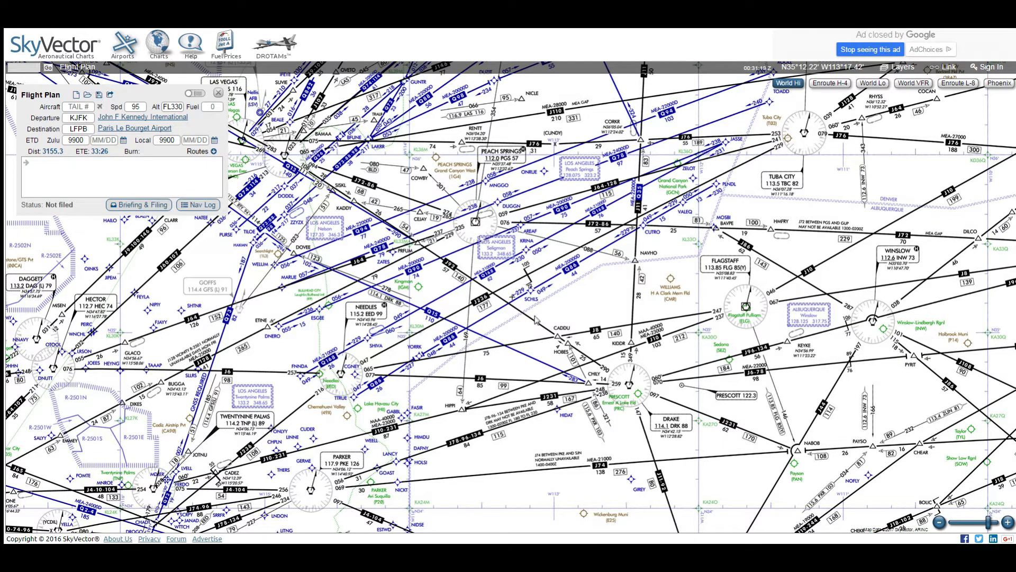
drag(569, 411, 567, 275)
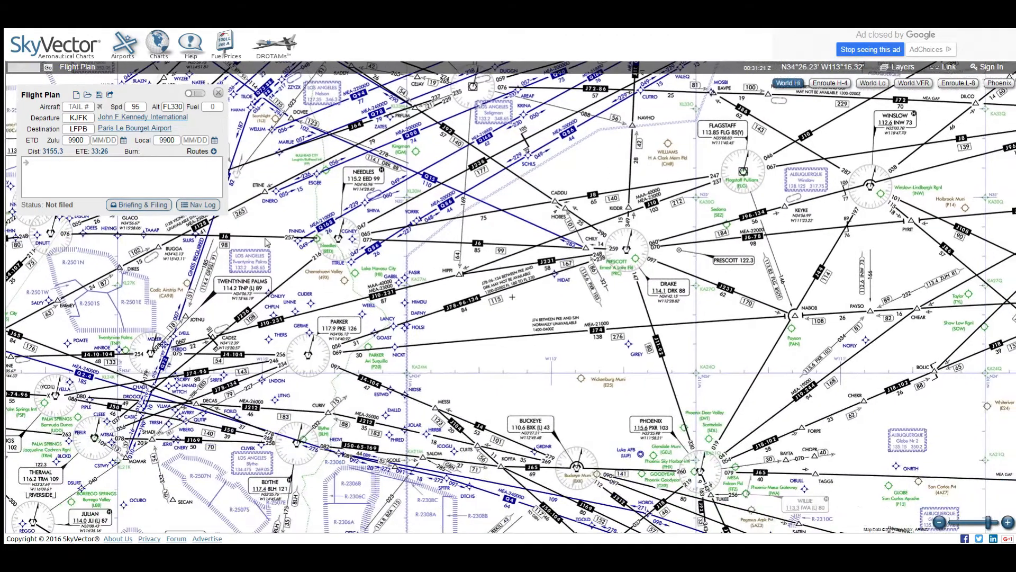
Set the flight plan's departure airport to KPHX and its destination to KSEA.
drag(89, 118, 46, 119)
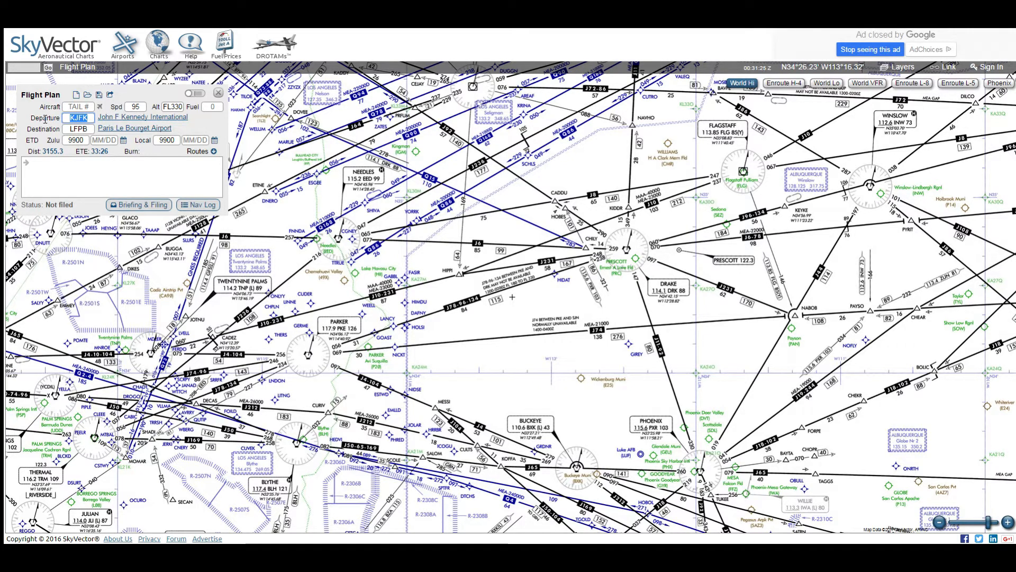
text(KPHX)
key(Tab)
text(KSEA)
key(Home)
key(Delete)
key(Delete)
key(Delete)
key(Delete)
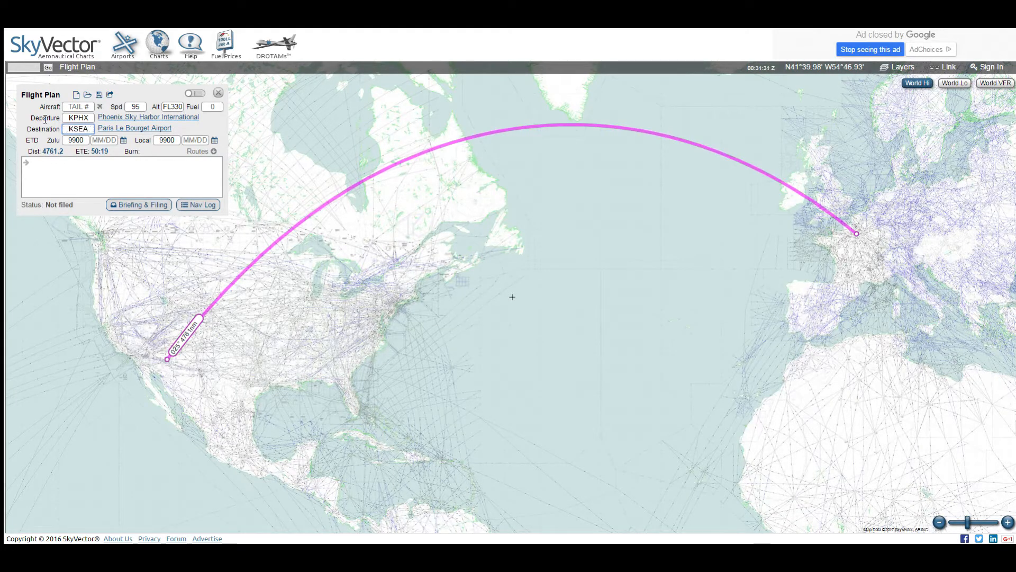
Set the flight plan's cruise speed to M075.
click(136, 106)
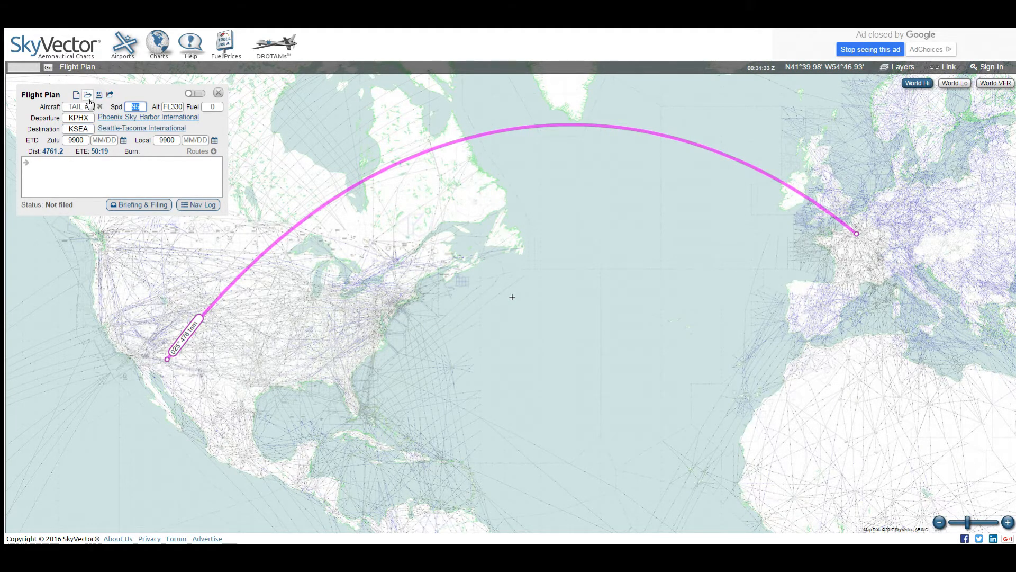
text(075)
key(Home)
key(Delete)
key(Delete)
key(Delete)
text(M)
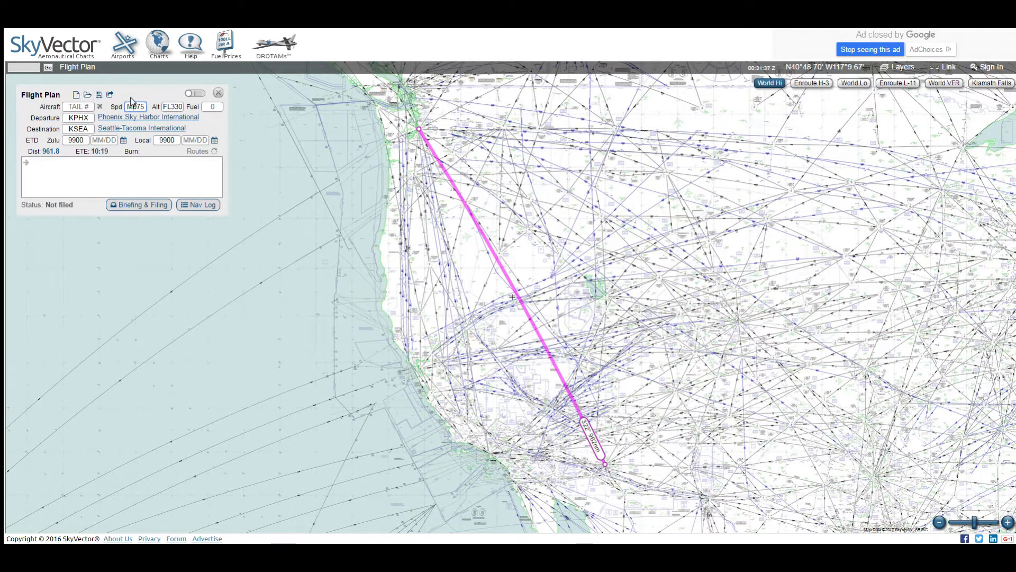
key(Tab)
Set the flight plan's cruise altitude to 340.
mouse_move(174, 117)
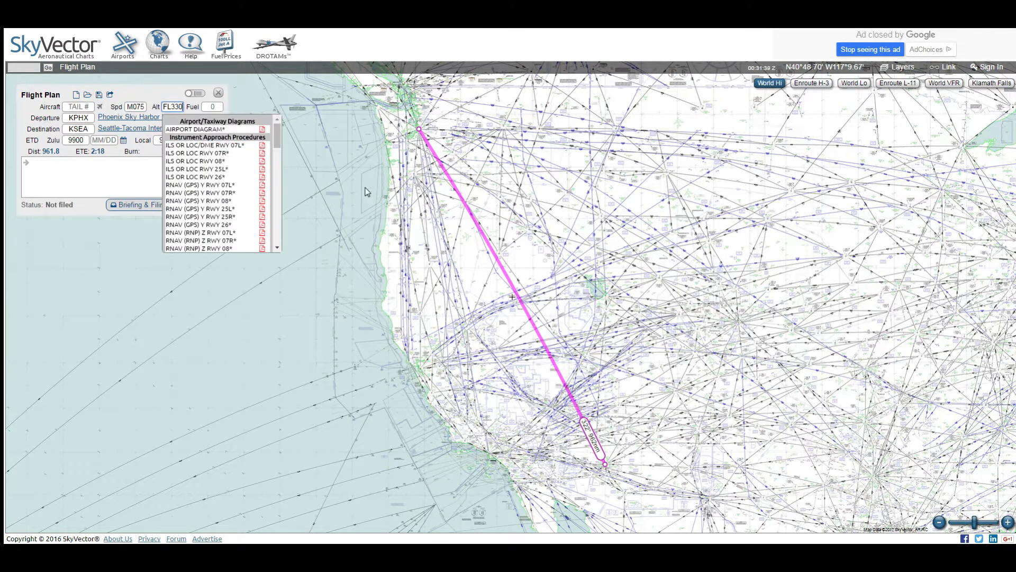
drag(378, 265, 357, 206)
scroll(410, 281, up, 1)
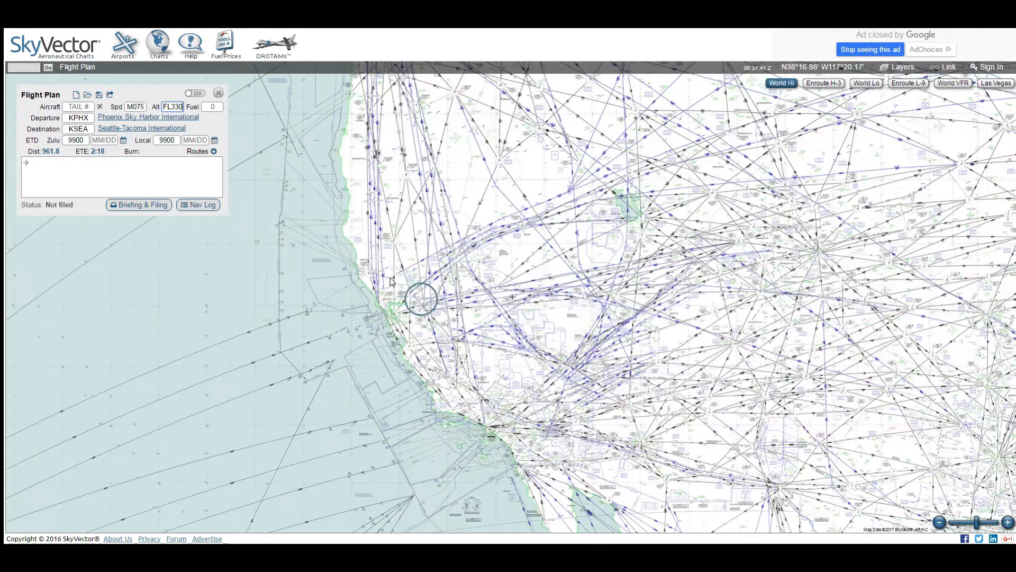
drag(411, 283, 416, 322)
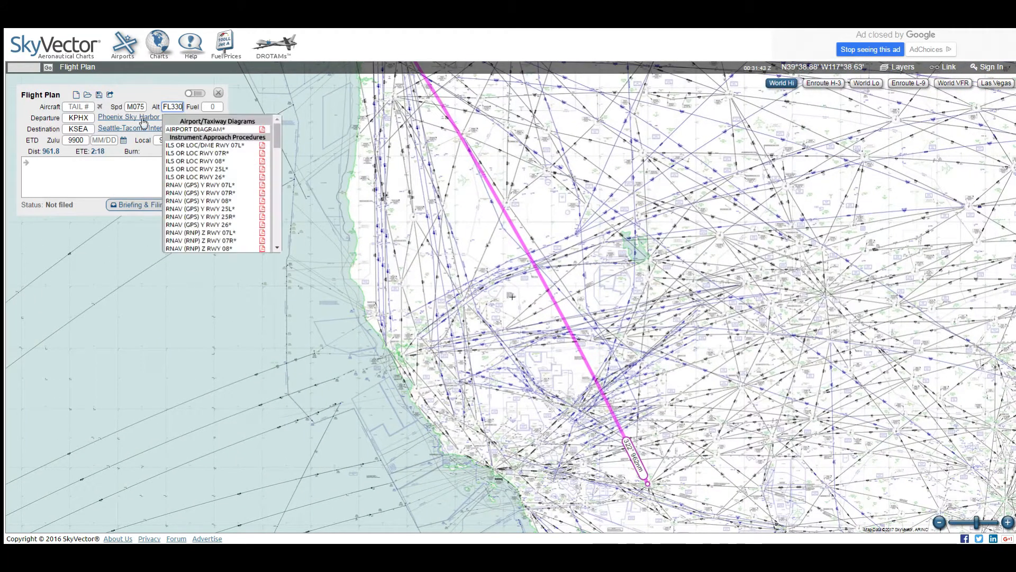
drag(184, 106, 162, 106)
text(340)
mouse_move(159, 117)
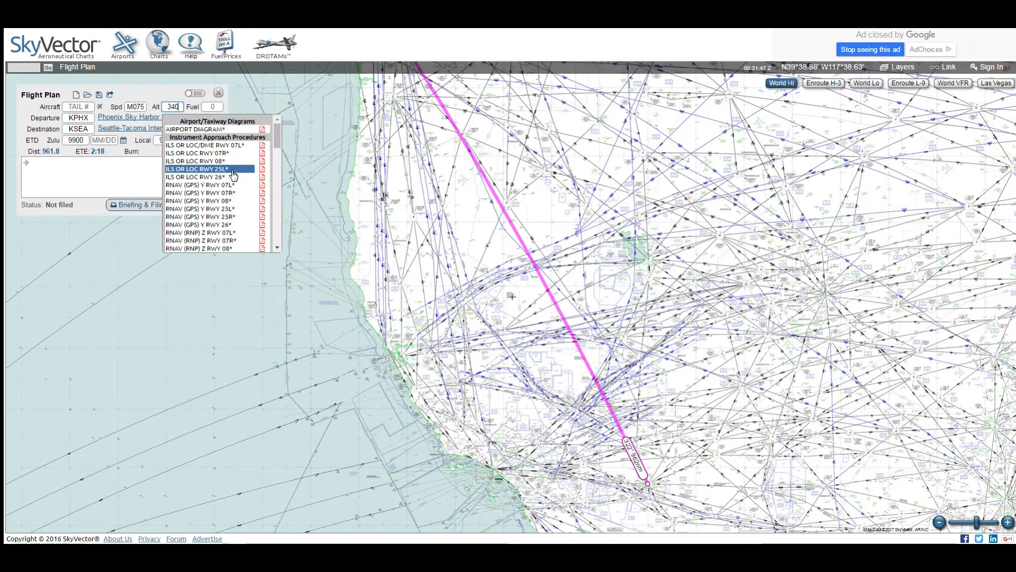
drag(433, 309, 433, 333)
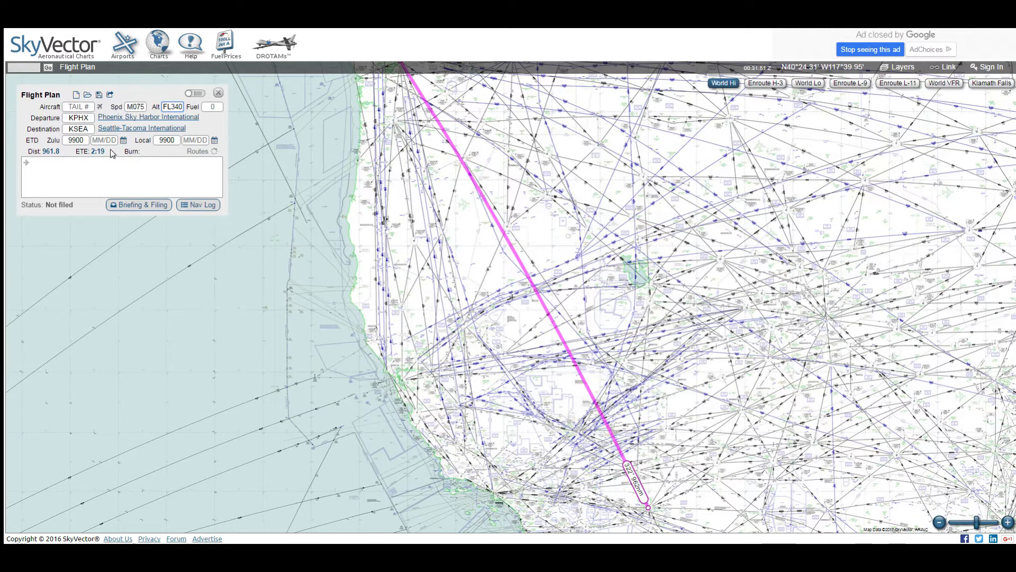
Try a Zulu departure time of 1130, and set it back to 9900.
drag(84, 140, 42, 144)
key(BackSpace)
click(88, 172)
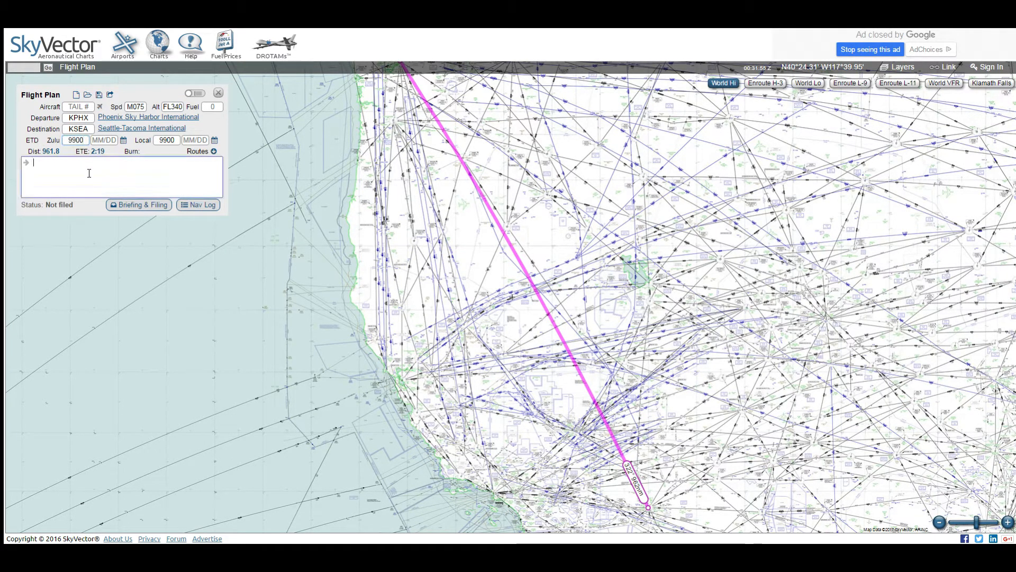
click(99, 140)
drag(84, 140, 20, 137)
text(1130)
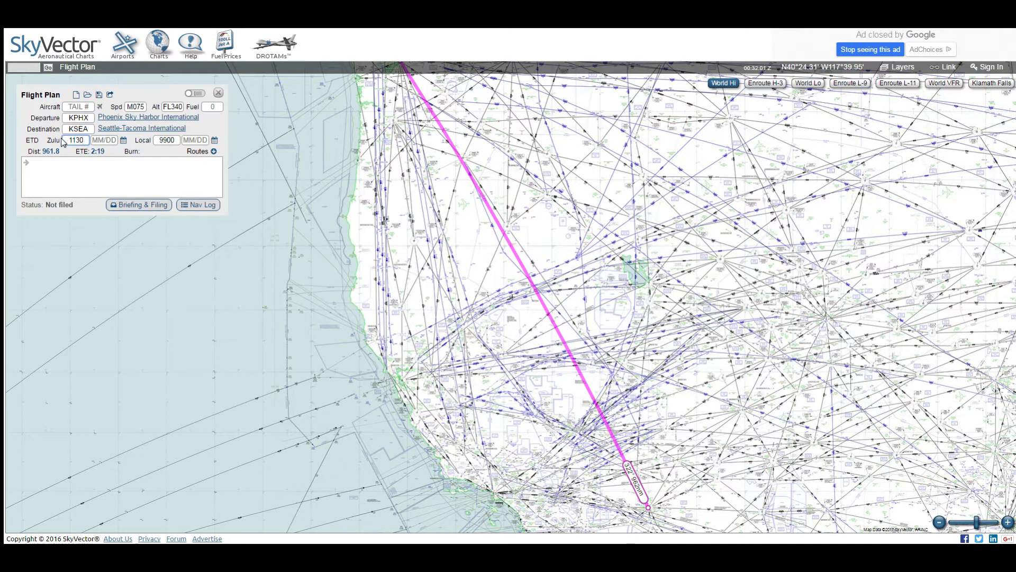
key(Tab)
click(140, 175)
drag(108, 153, 60, 139)
text(9900)
key(Return)
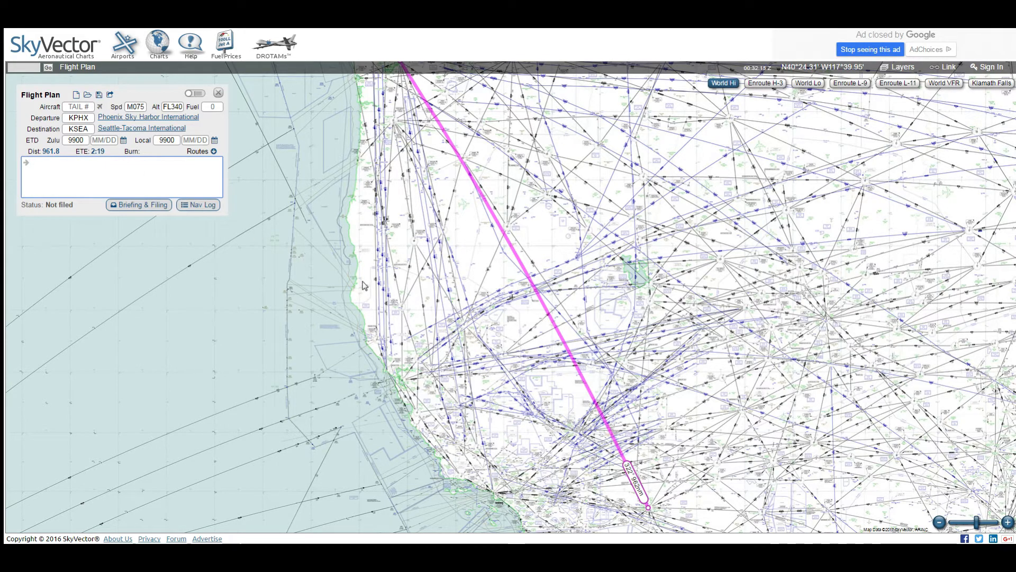
Look through the Phoenix Sky Harbor procedures and open the CHILY FOUR departure chart.
scroll(511, 297, up, 3)
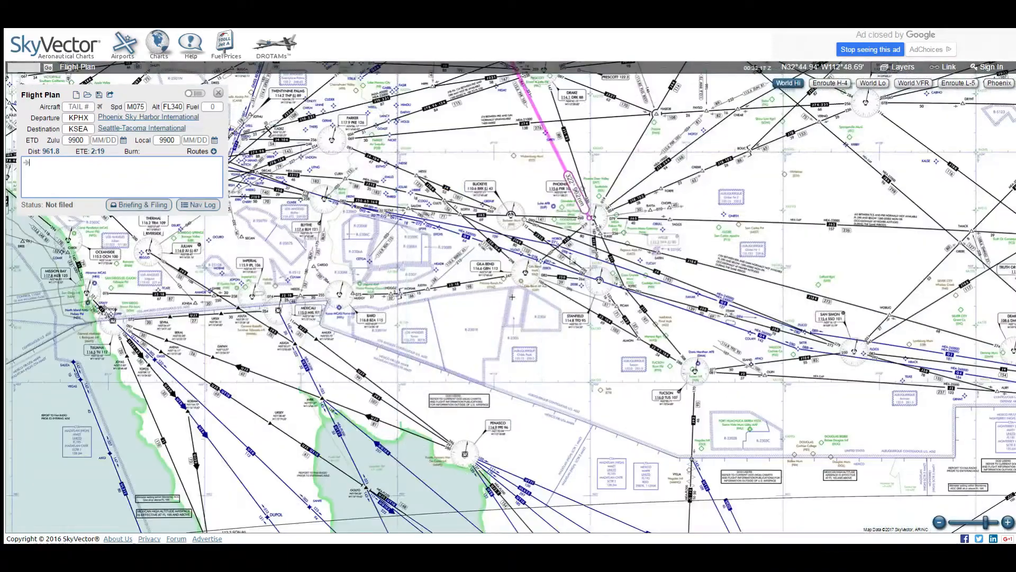
drag(572, 260, 523, 415)
scroll(548, 344, up, 1)
drag(457, 254, 512, 321)
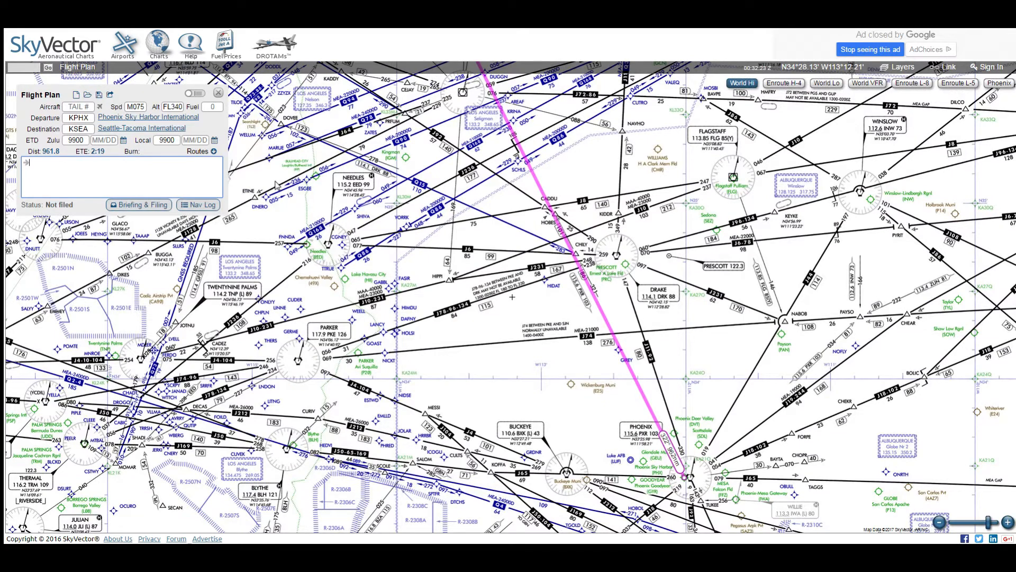
mouse_move(192, 119)
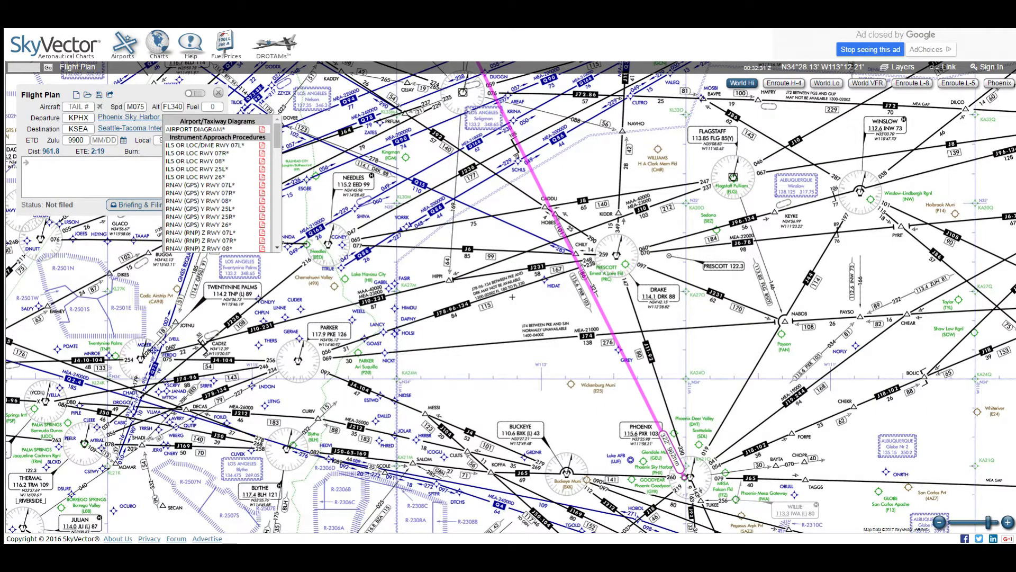
drag(277, 135, 276, 165)
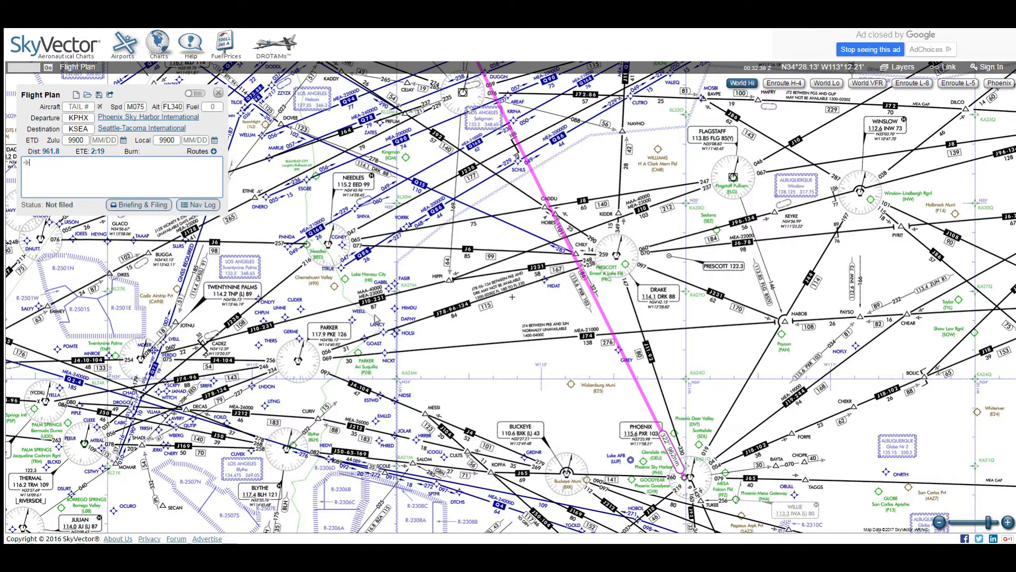
mouse_move(156, 119)
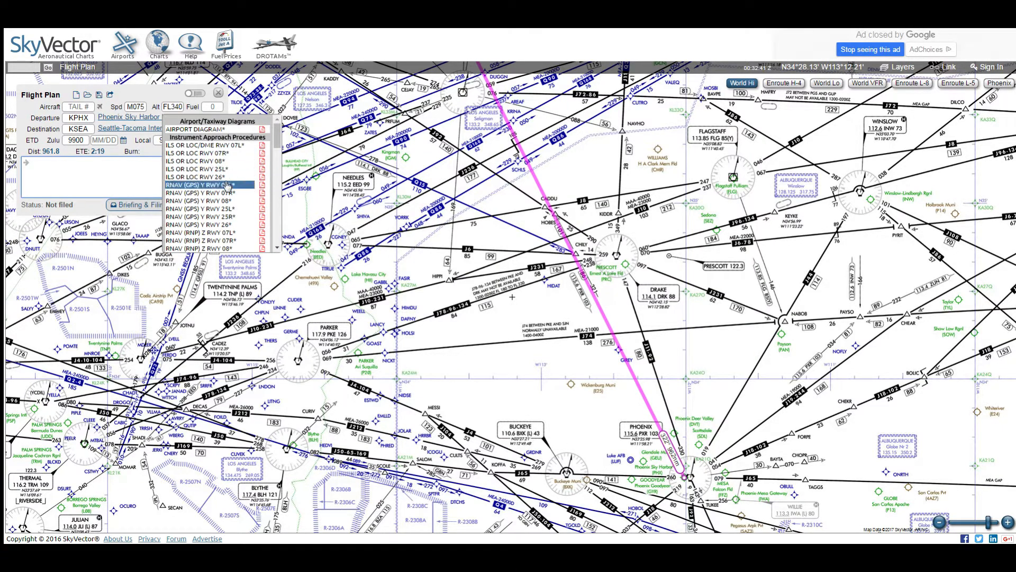
scroll(223, 182, down, 8)
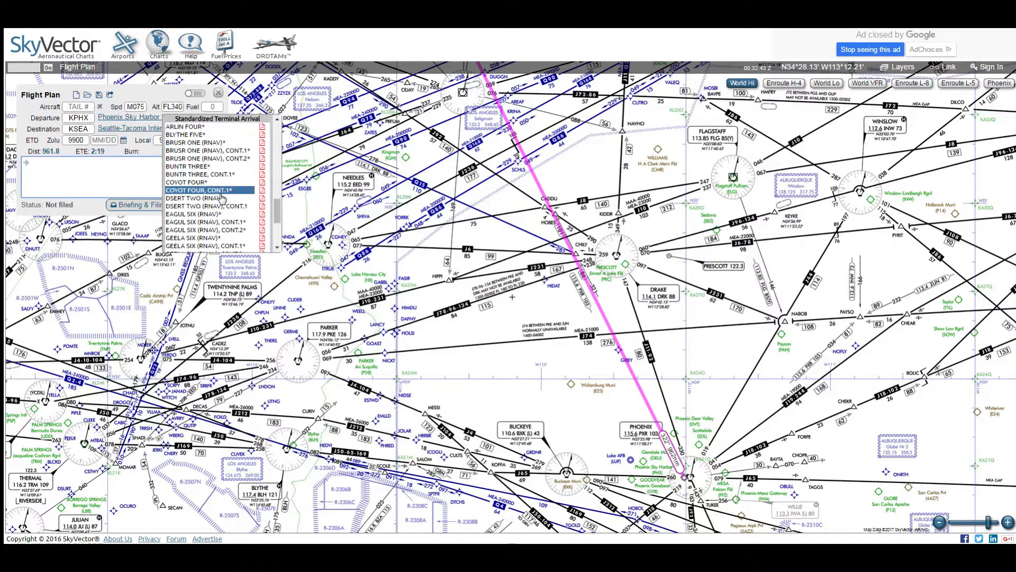
scroll(221, 197, down, 6)
scroll(221, 193, up, 2)
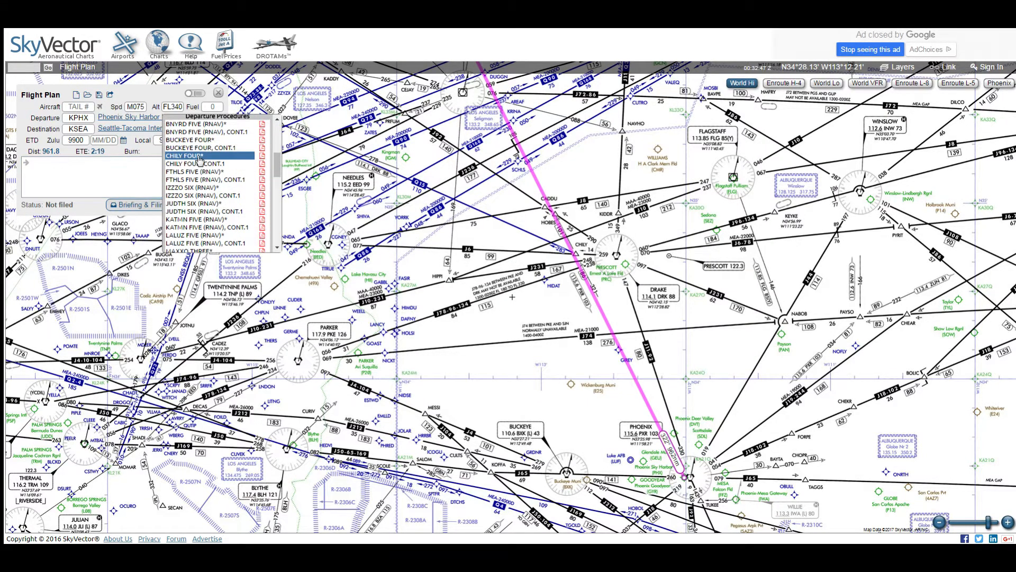
click(200, 158)
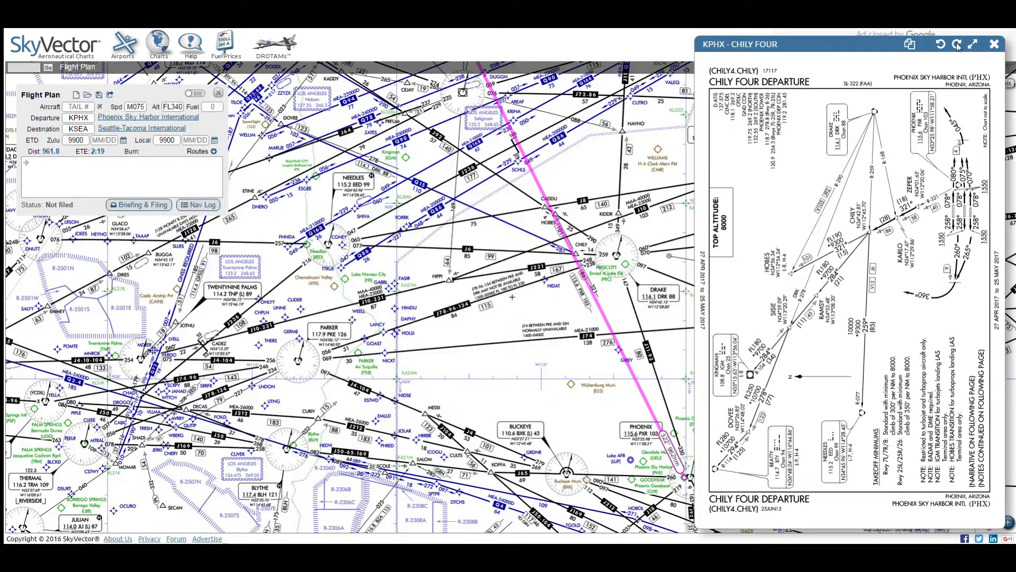
Rotate and enlarge the CHILY FOUR chart, examine its transitions and takeoff notes, and close it.
click(957, 45)
click(973, 45)
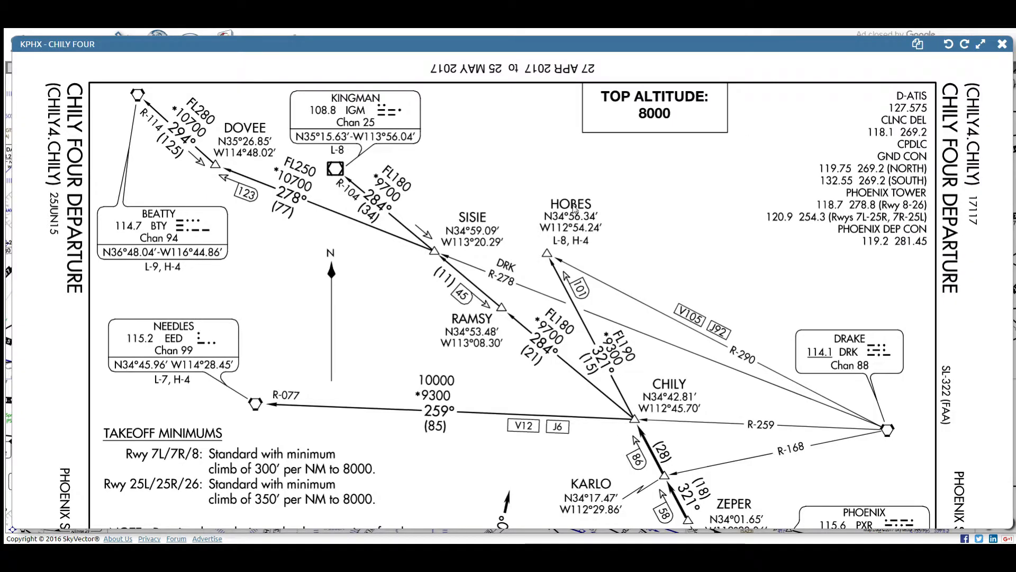
scroll(578, 210, down, 3)
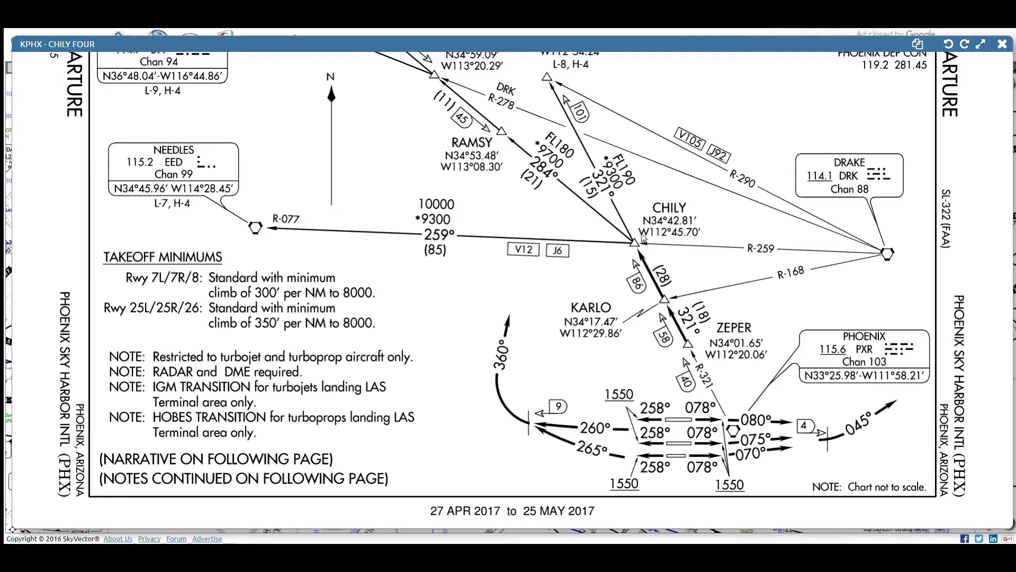
scroll(605, 214, up, 3)
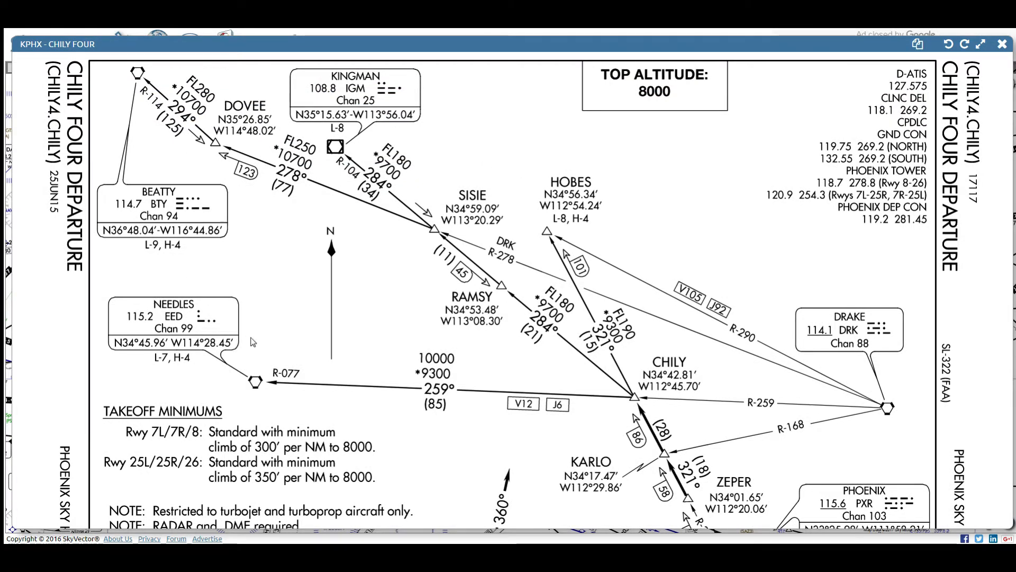
click(1002, 44)
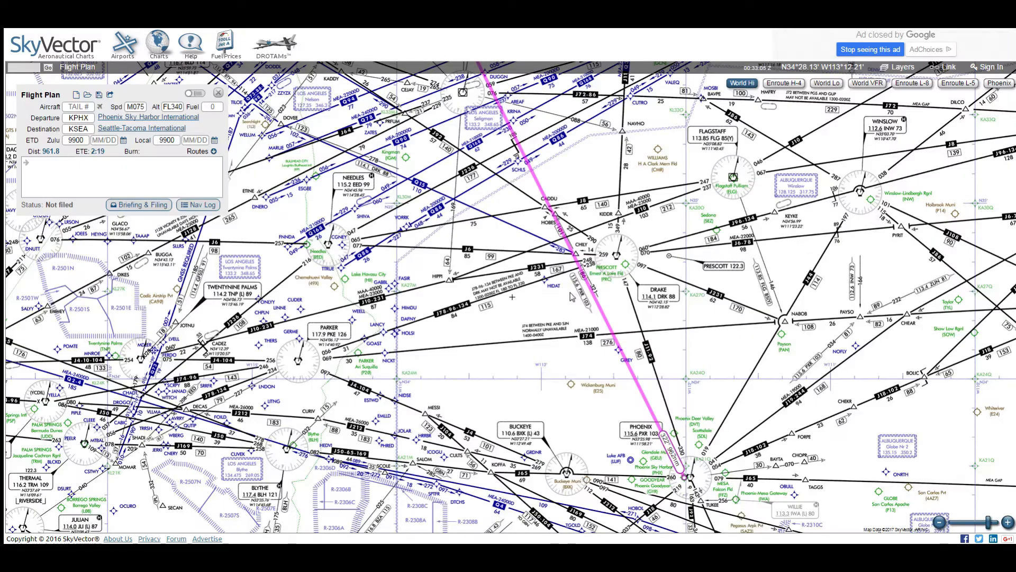
Route the flight plan out of Phoenix through the HOBES fix on the CHILY4 departure.
scroll(574, 294, up, 1)
drag(599, 274, 605, 333)
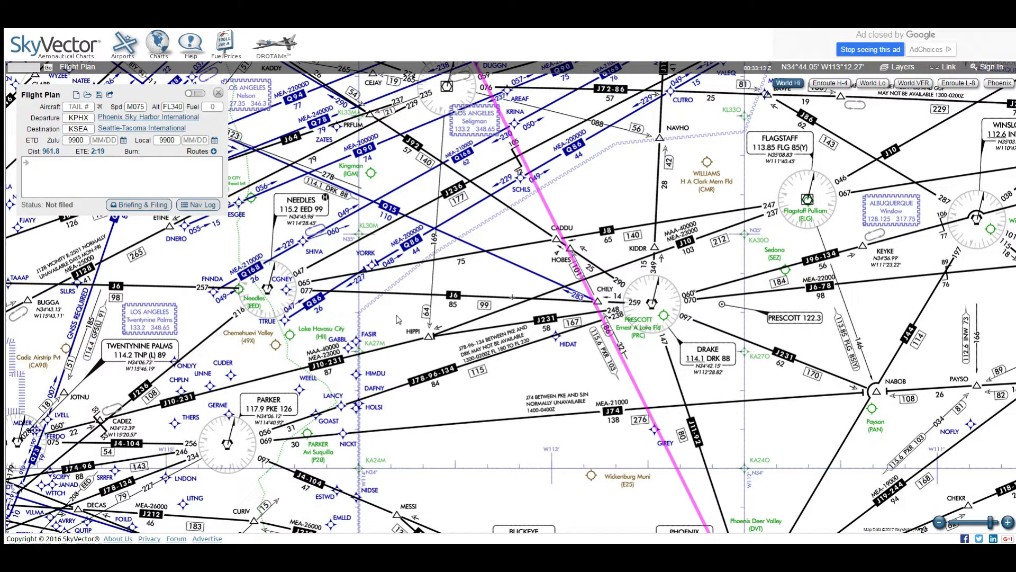
drag(525, 273, 520, 347)
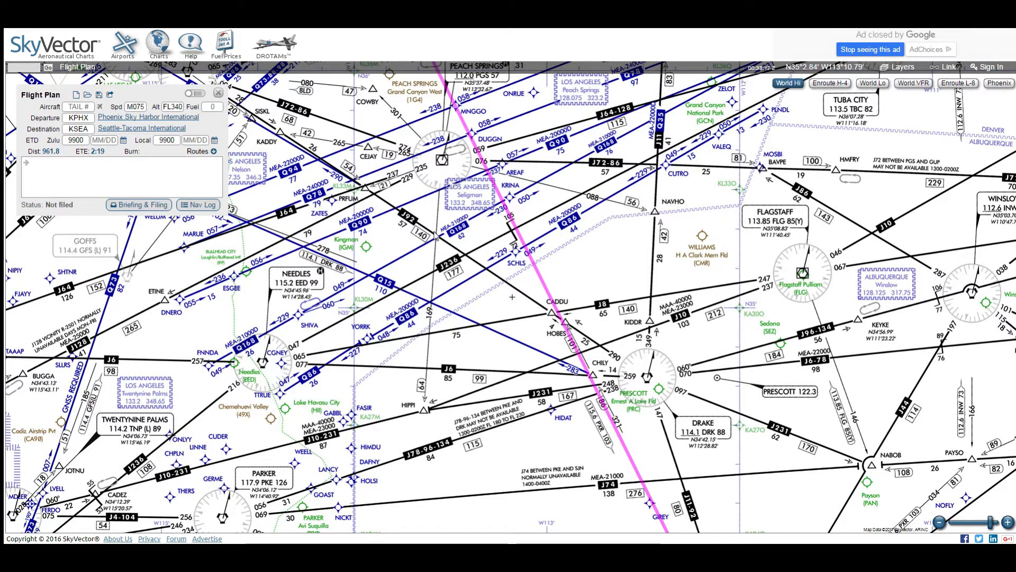
drag(545, 287, 573, 337)
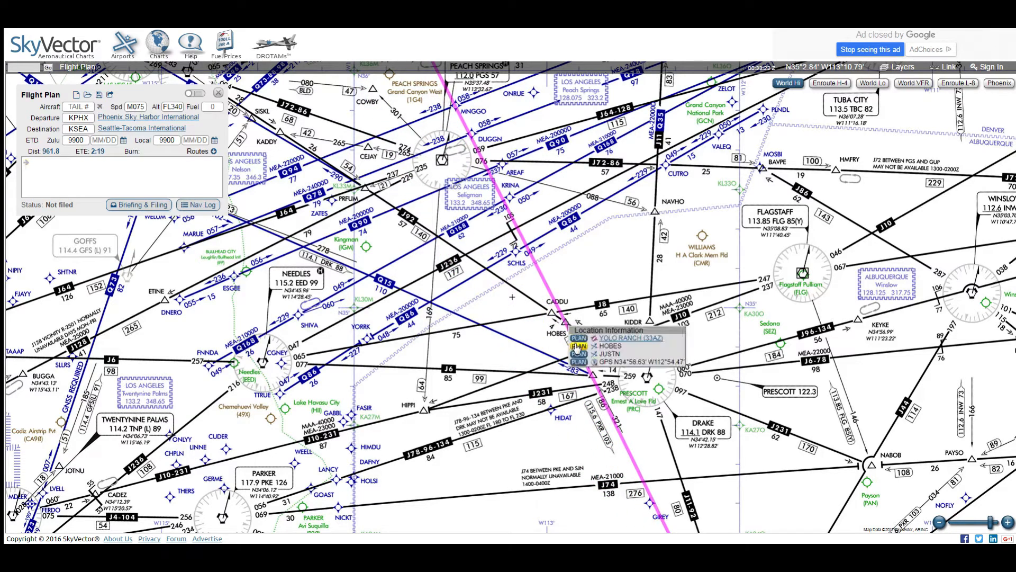
click(578, 347)
drag(85, 176, 23, 161)
click(91, 164)
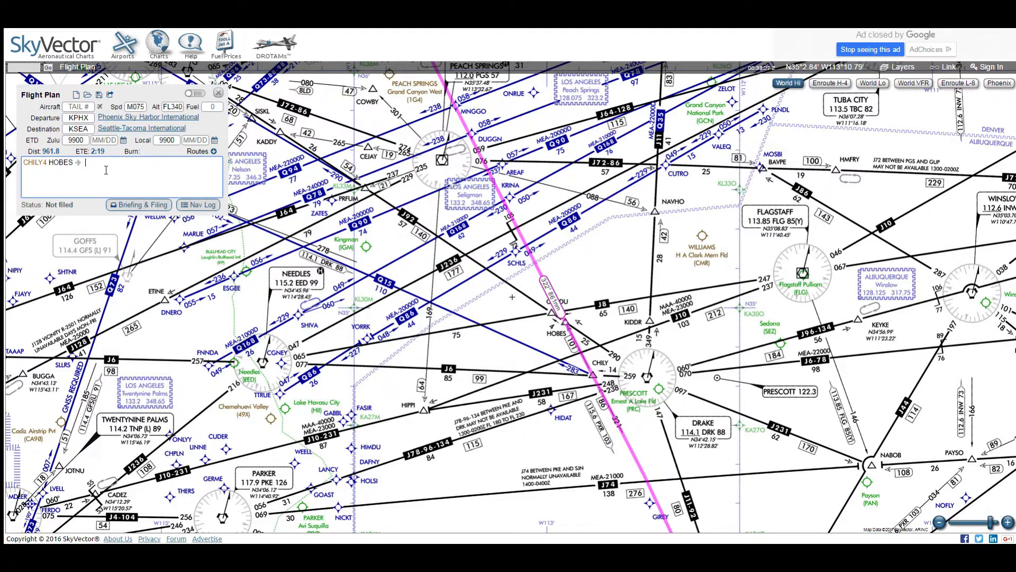
Extend the route from HOBES along J92 to the Boulder City (BLD) navaid.
drag(436, 208, 496, 322)
drag(455, 263, 561, 336)
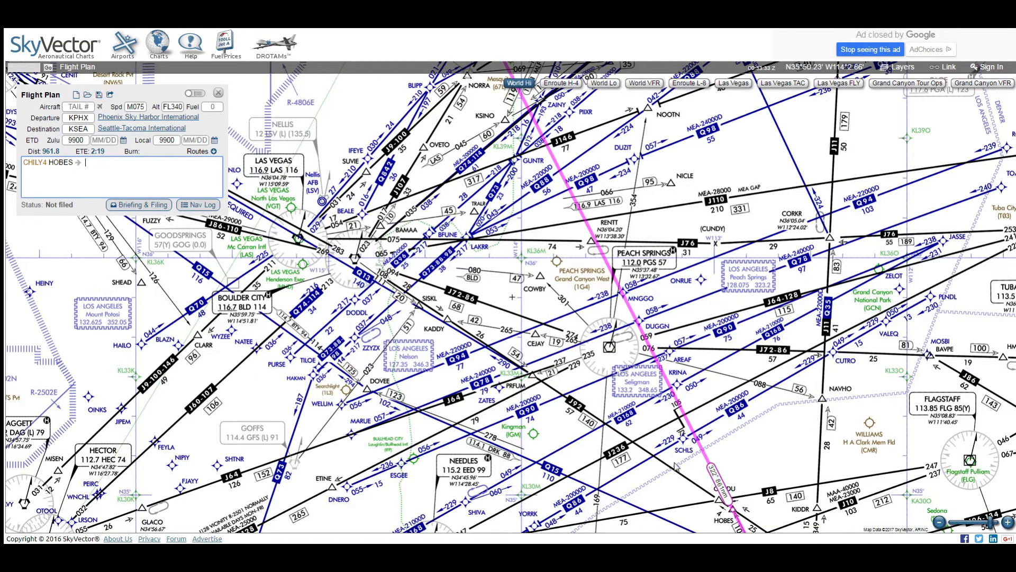
drag(515, 307, 592, 370)
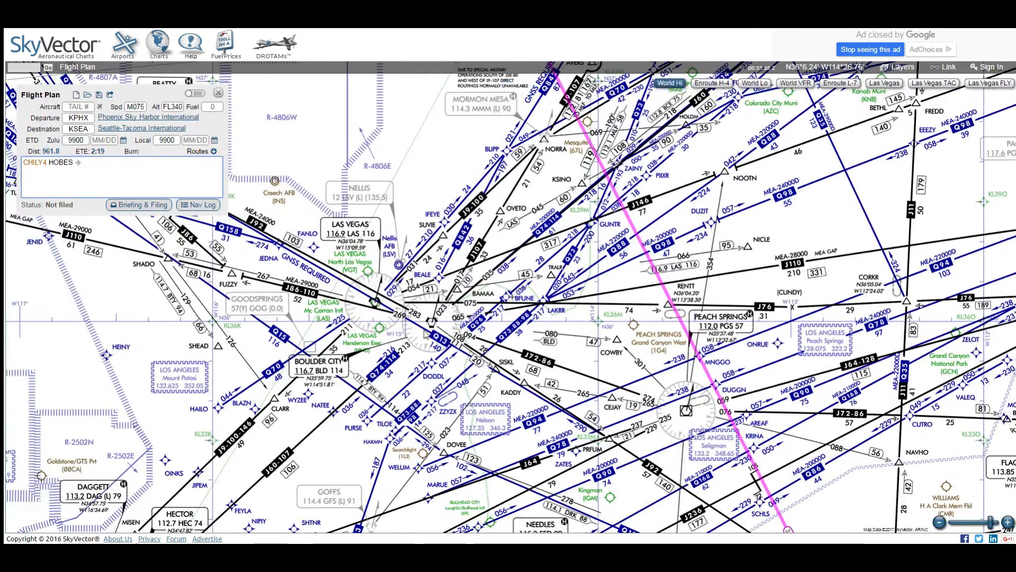
drag(643, 248, 435, 325)
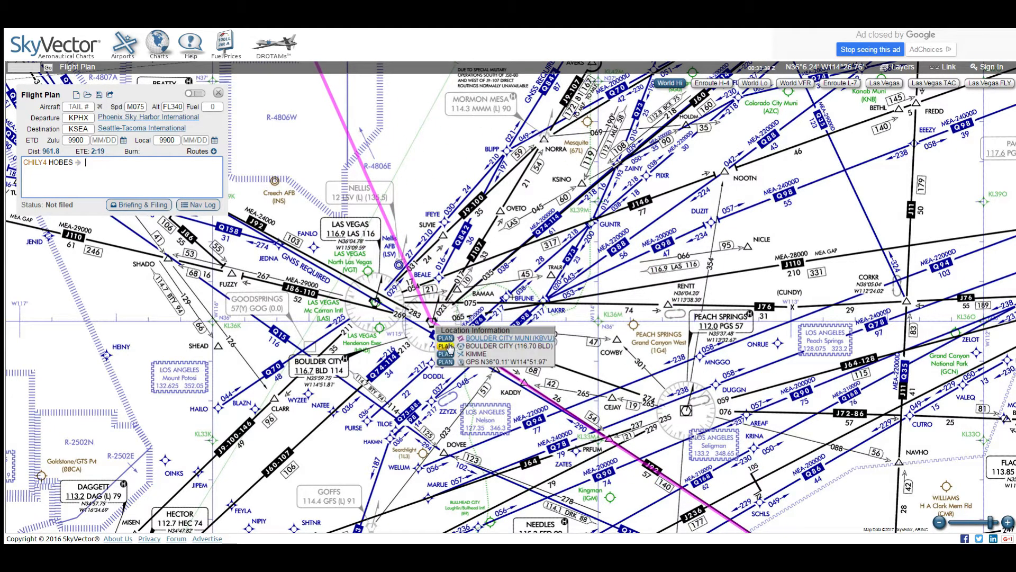
click(449, 346)
Extend the route from BLD along J92 to the Beatty (BTY) navaid.
drag(408, 179, 613, 271)
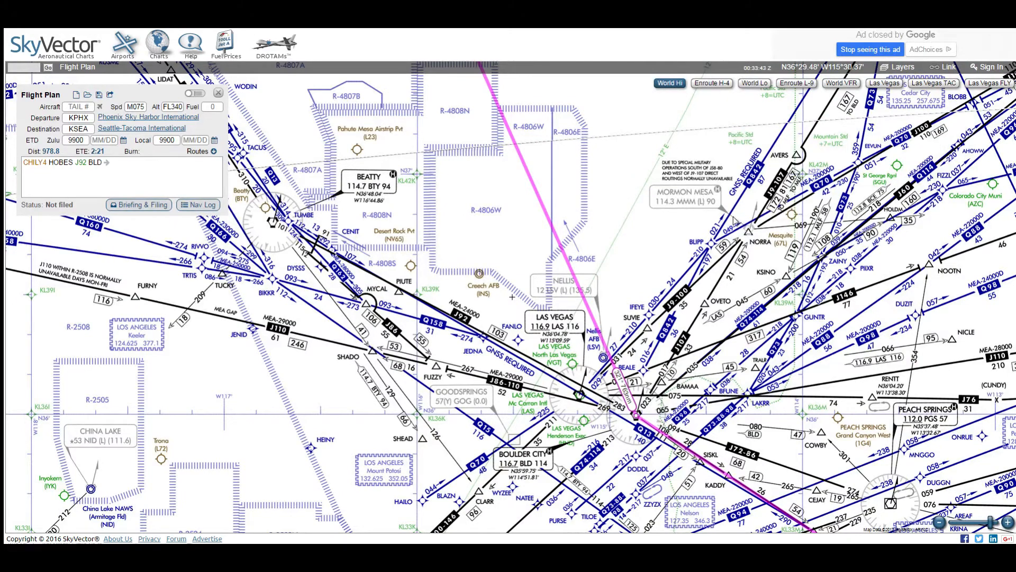
drag(494, 212, 637, 288)
drag(666, 234, 416, 299)
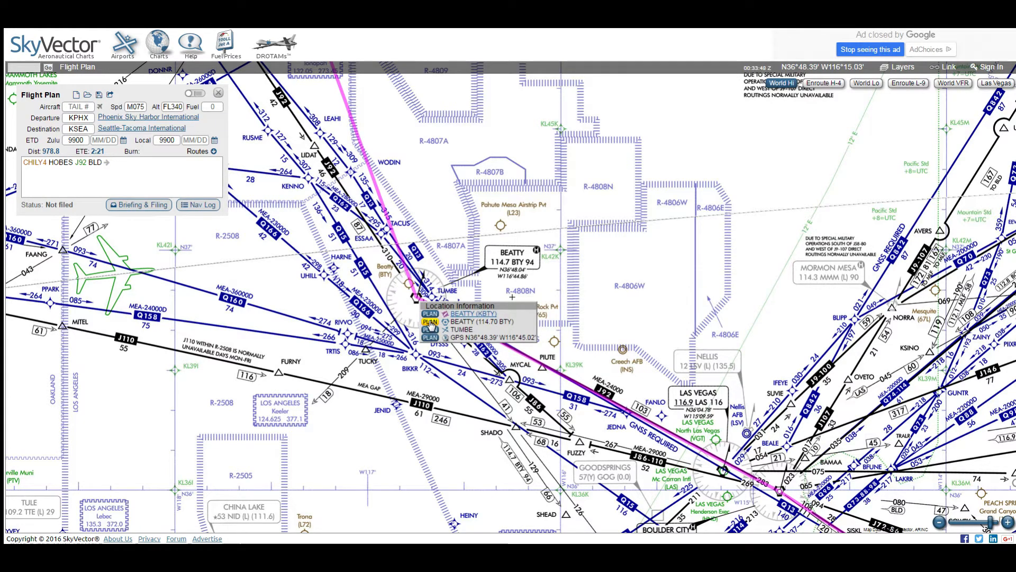
click(430, 322)
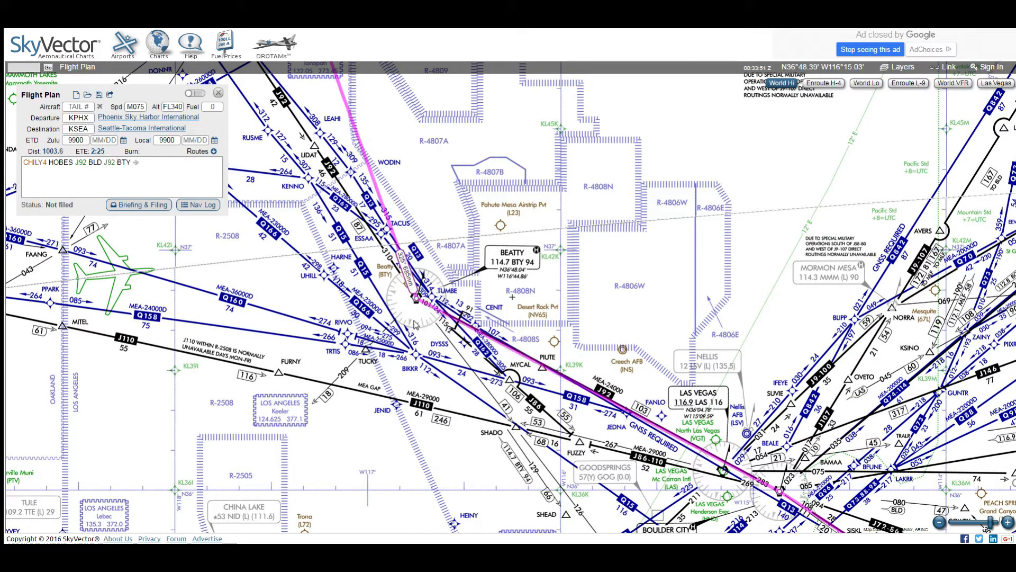
Extend the route from BTY along J92 to the Coaldale (OAL) navaid.
drag(308, 192, 371, 282)
drag(374, 205, 546, 312)
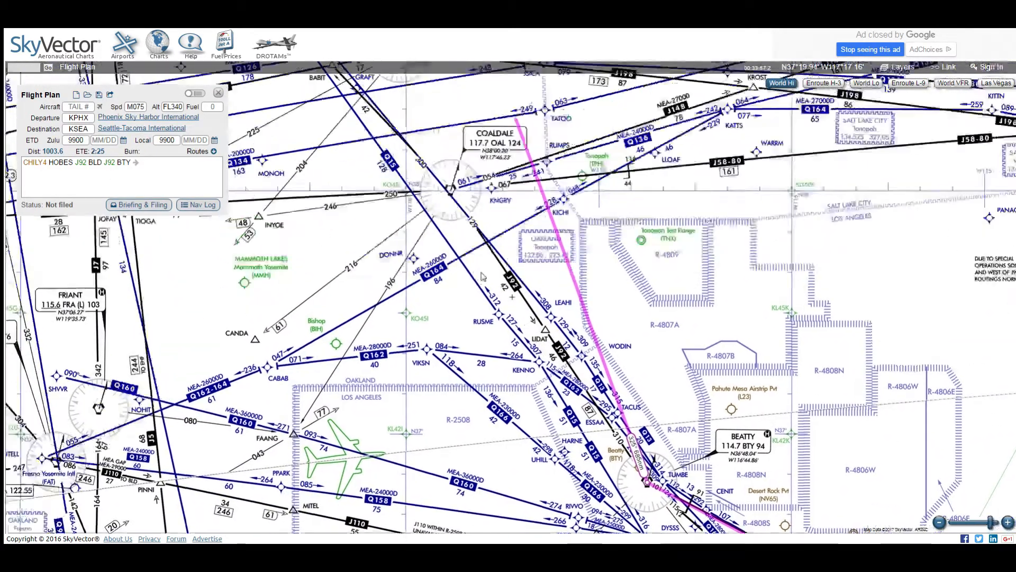
drag(483, 276, 503, 323)
drag(555, 220, 470, 236)
click(489, 255)
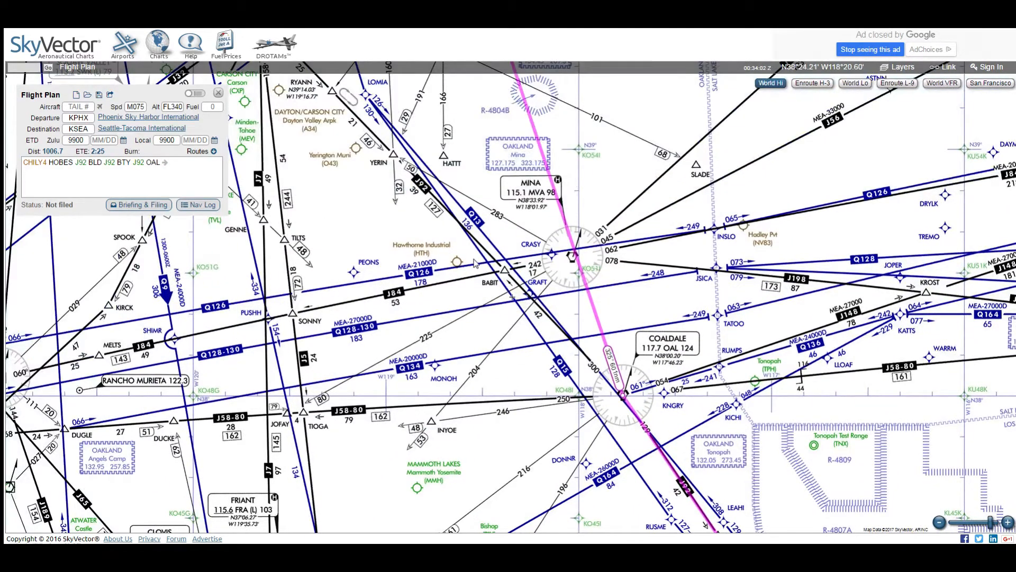
Extend the route from OAL along J92 to the Mustang (FMG) navaid.
drag(437, 224, 533, 355)
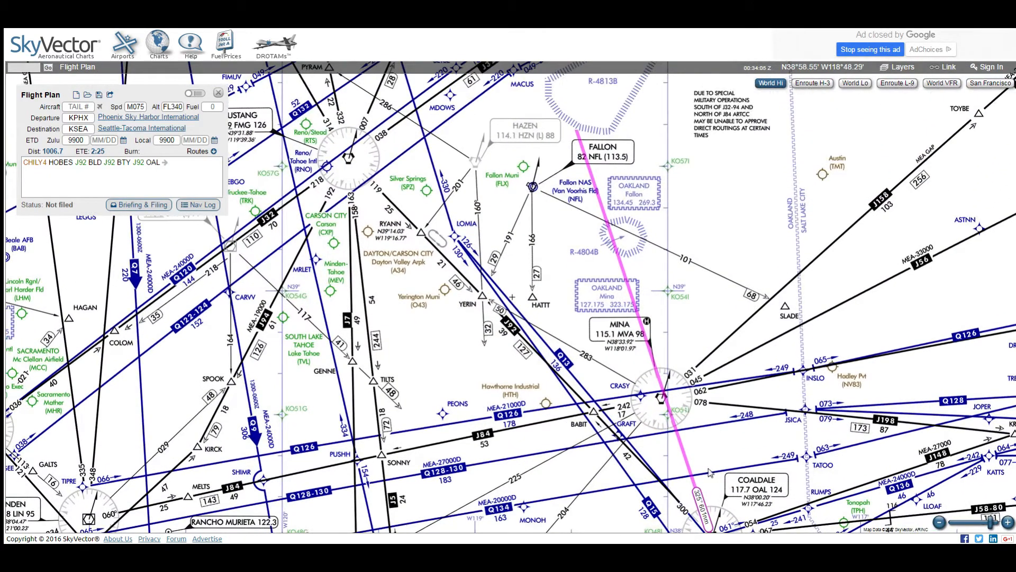
drag(414, 172, 481, 238)
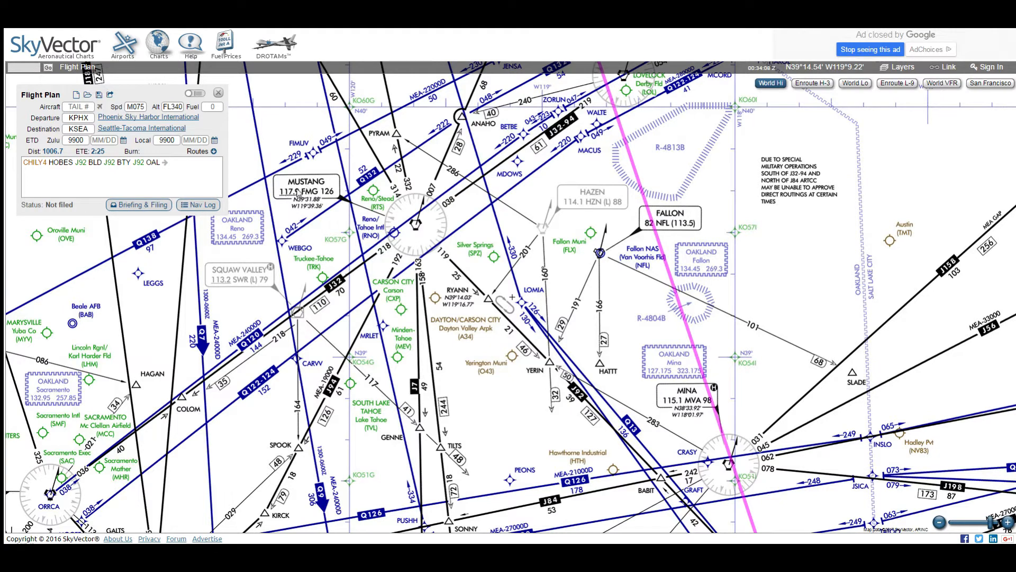
drag(650, 216, 422, 242)
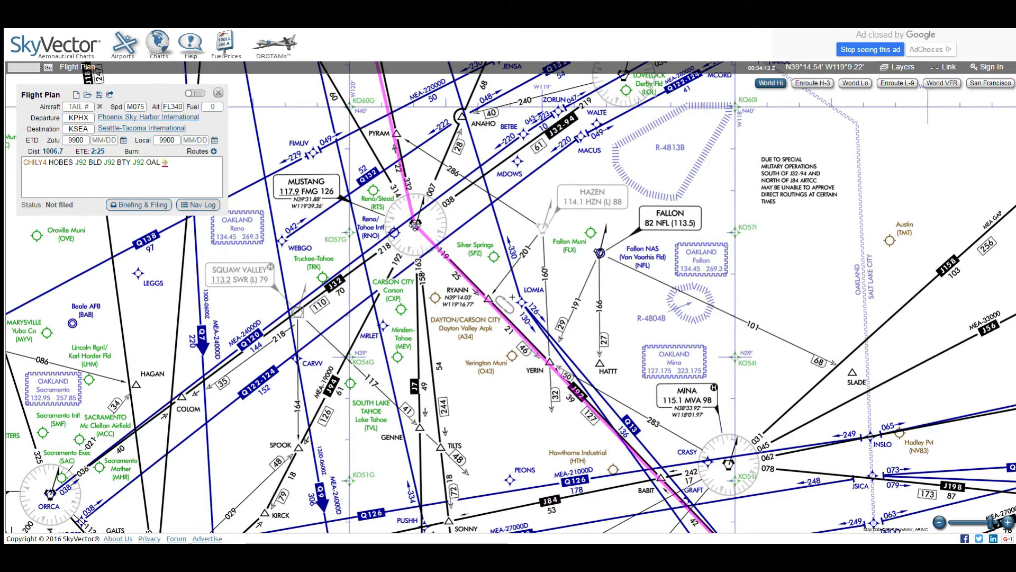
click(432, 251)
Extend the route from FMG along J5 to the Lakeview (LKV) navaid, joining the HAWKZ5 arrival into Seattle.
drag(432, 98, 524, 328)
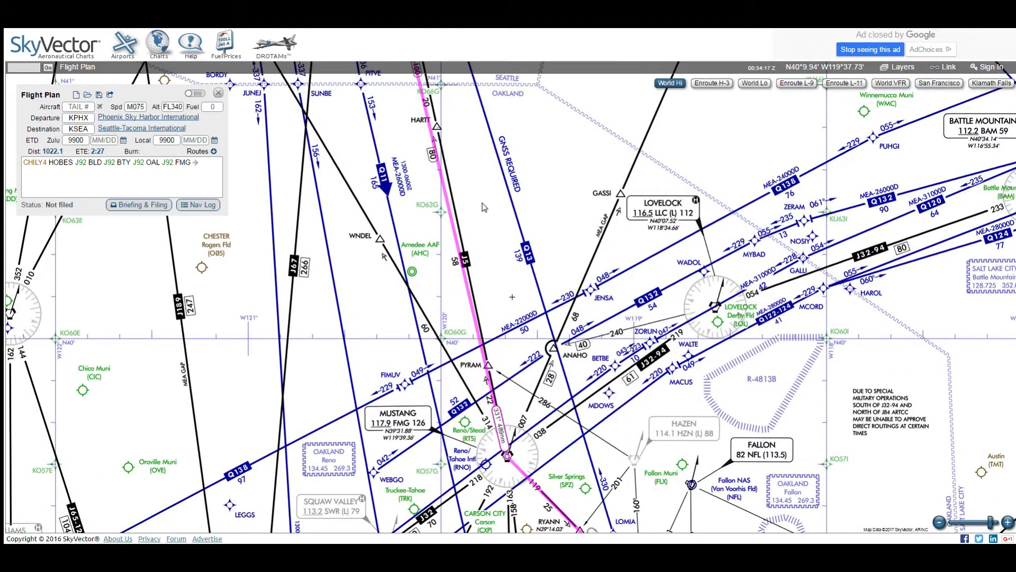
drag(482, 204, 515, 302)
drag(470, 156, 502, 301)
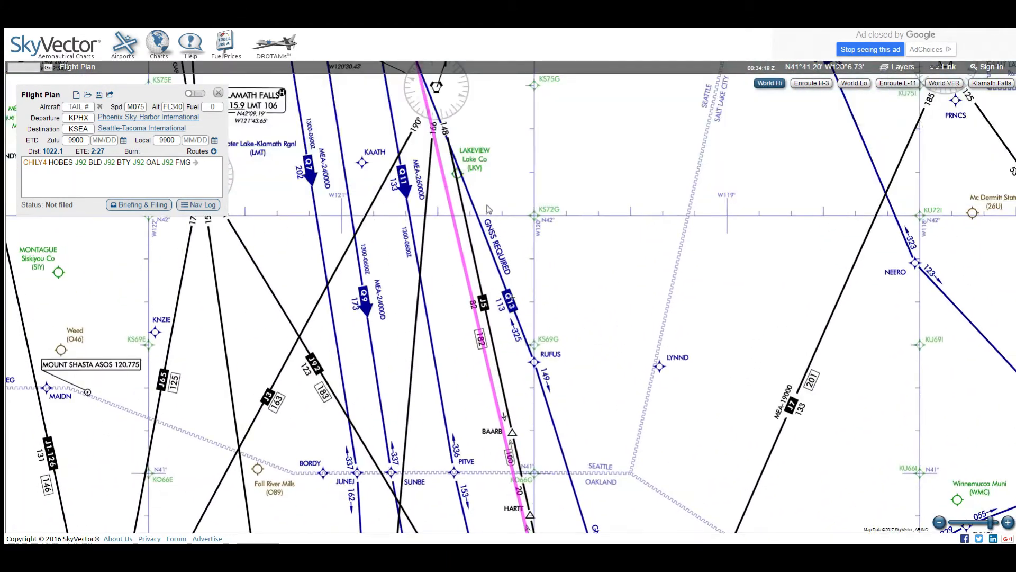
drag(488, 209, 498, 327)
drag(431, 212, 456, 274)
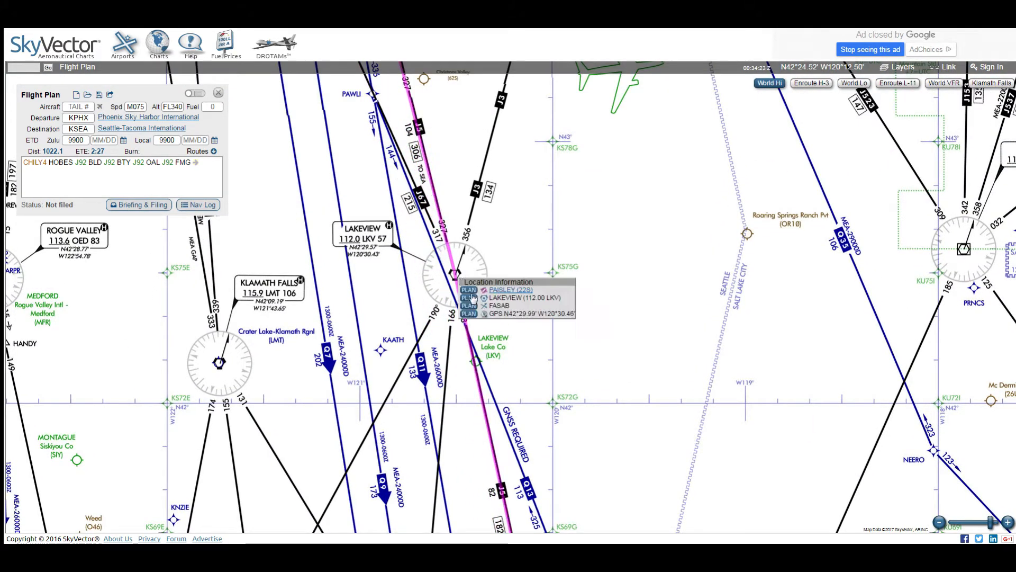
click(468, 298)
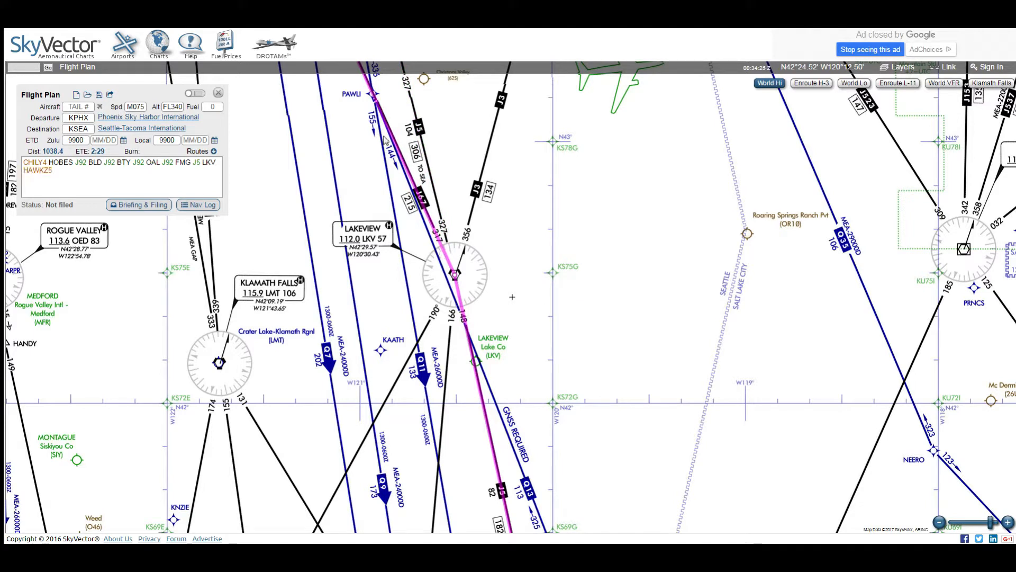
Check the HAWKZ5 leg in the route and look through the Seattle-Tacoma procedures list.
mouse_move(40, 171)
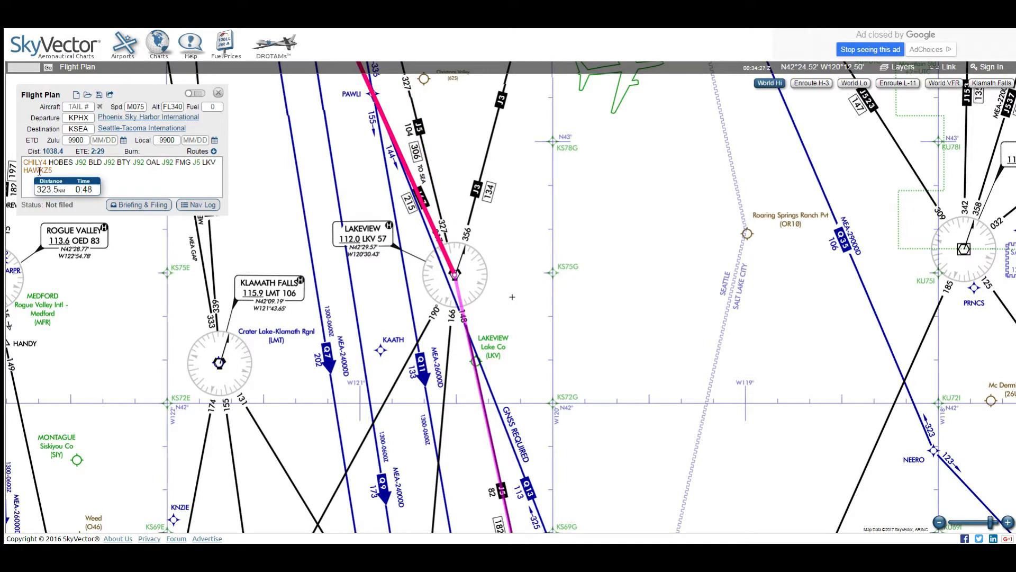
mouse_move(148, 129)
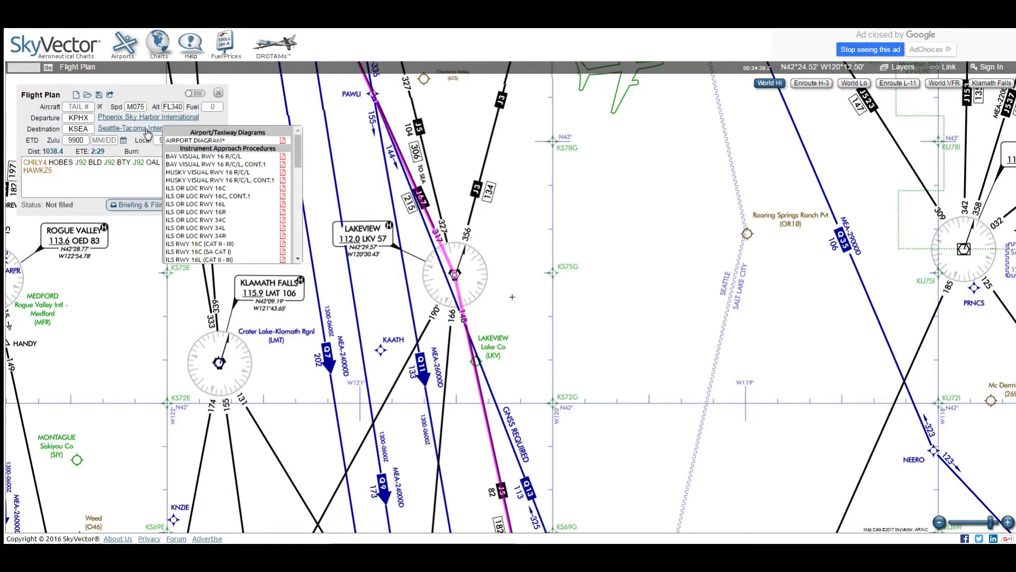
scroll(224, 176, down, 2)
scroll(223, 177, down, 5)
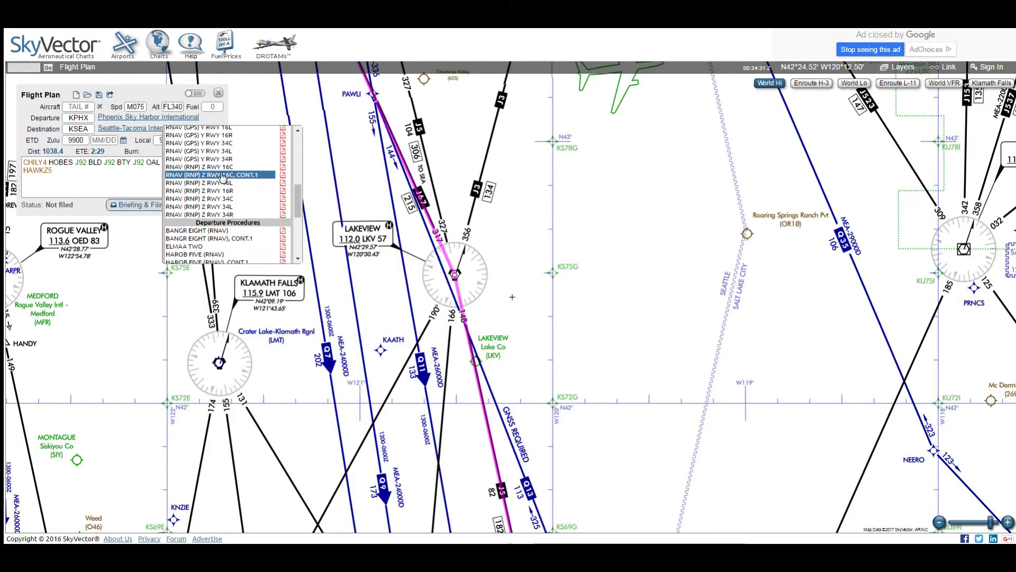
scroll(222, 173, down, 1)
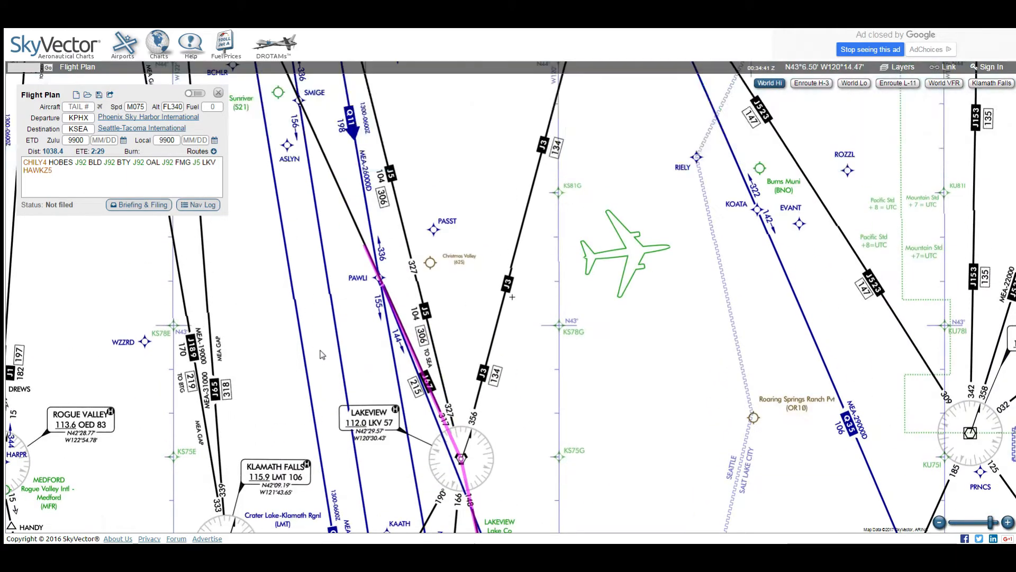
Open Seattle-Tacoma's CHINS TWO arrival chart, rotate it clockwise to read upright, and enlarge it to full size.
scroll(225, 180, down, 5)
scroll(224, 180, down, 3)
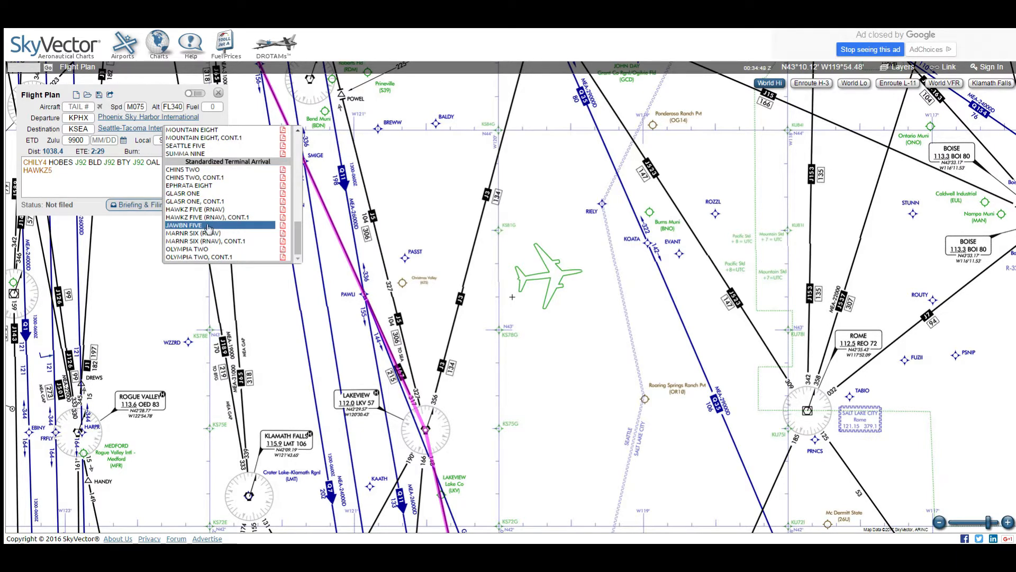
click(212, 169)
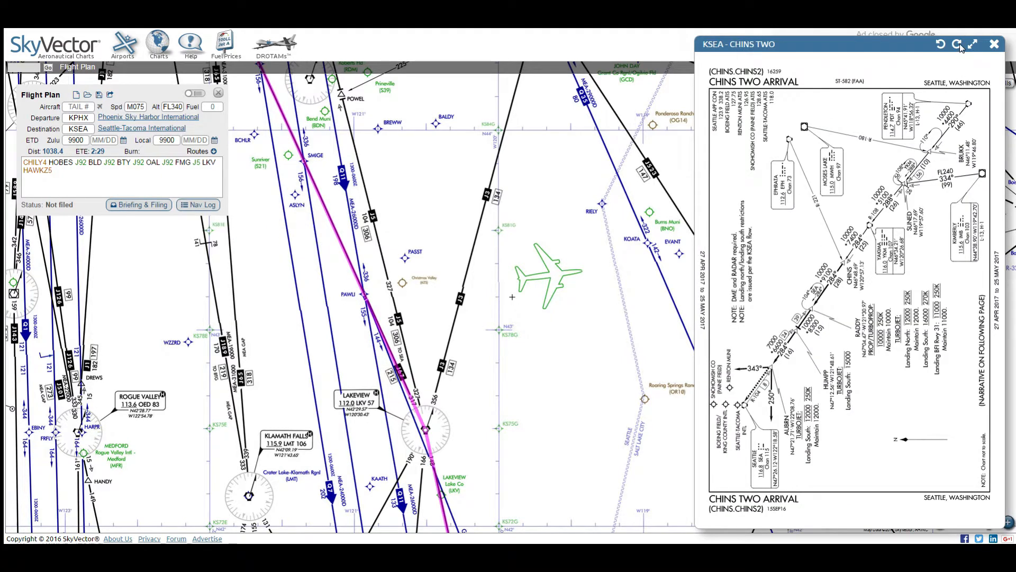
click(958, 46)
click(974, 46)
Examine the CHINS TWO arrival from the Kimberly and Pendleton transitions through Yakima to Seattle, and close the chart.
scroll(545, 295, down, 3)
scroll(587, 306, up, 5)
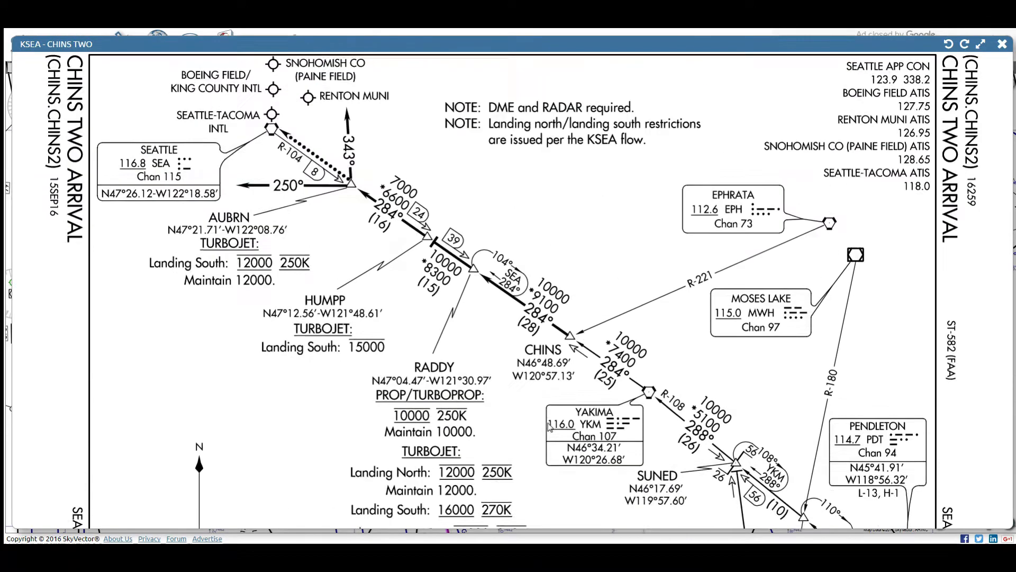
scroll(568, 302, down, 1)
scroll(543, 336, down, 4)
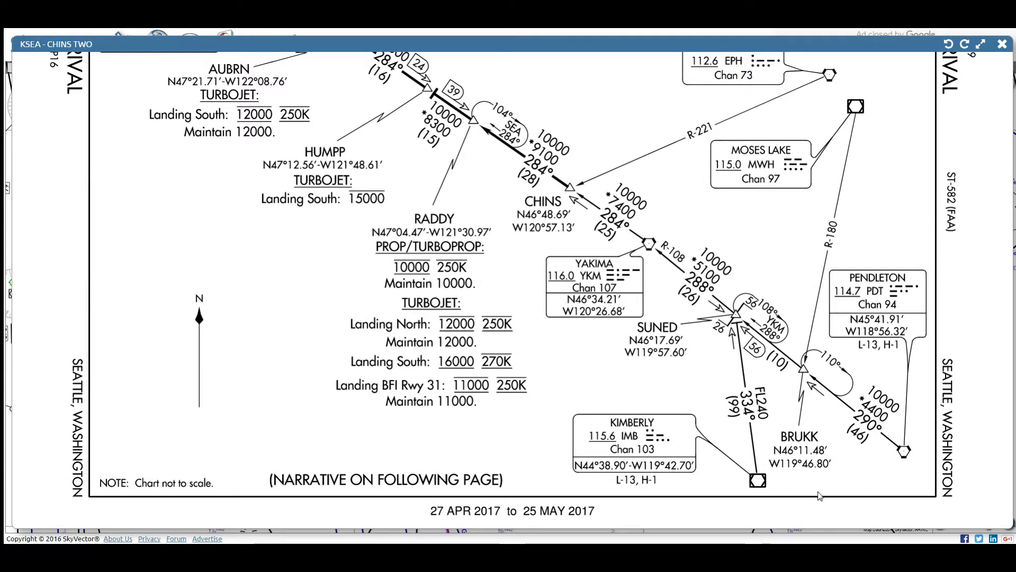
scroll(558, 280, up, 3)
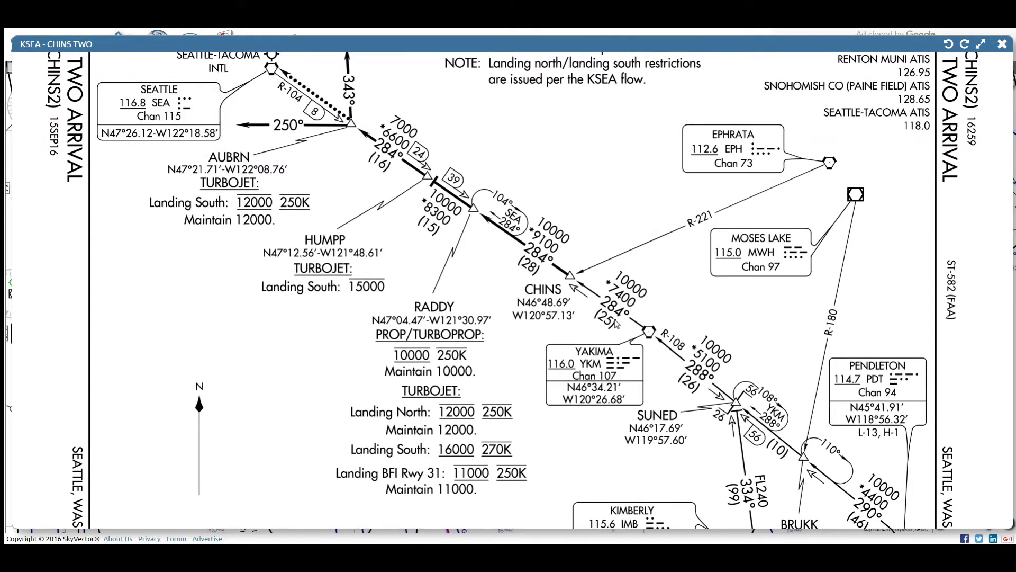
scroll(713, 239, down, 3)
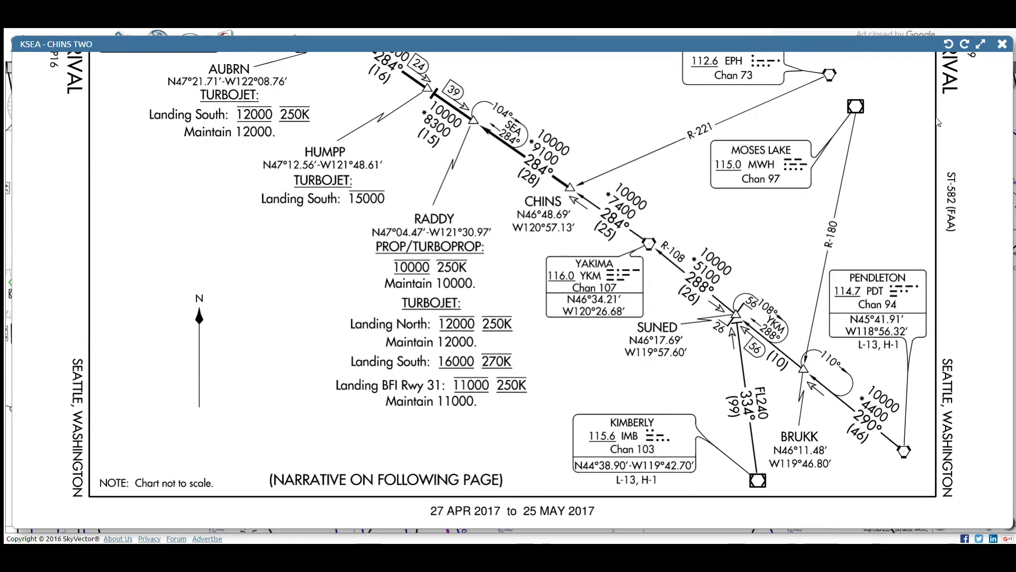
click(1003, 44)
Reroute the final leg from LKV along J3 to the Kimberly (IMB) navaid, joining the CHINS2 arrival in place of HAWKZ5.
scroll(601, 173, down, 2)
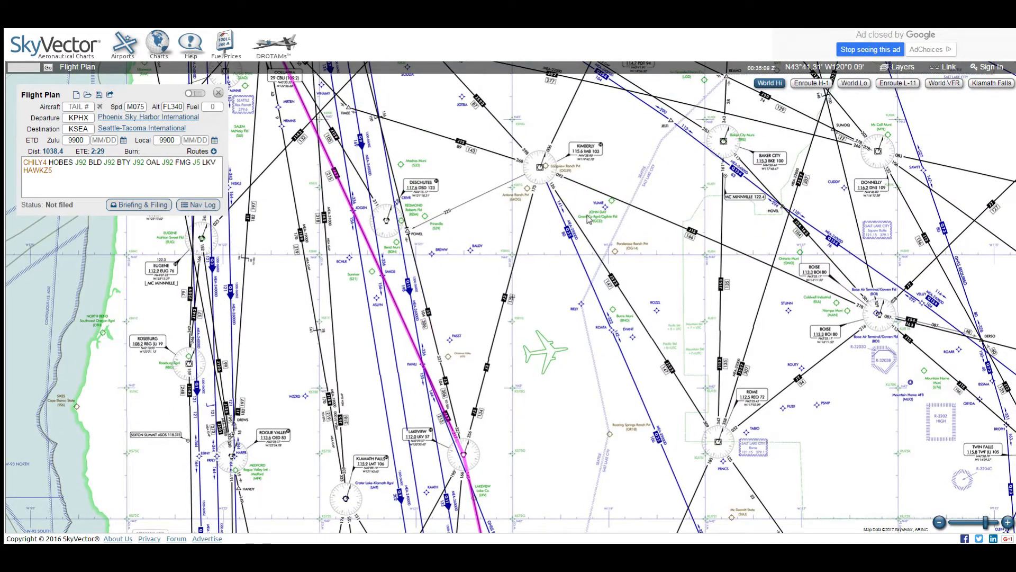
drag(516, 269, 512, 297)
drag(377, 276, 548, 193)
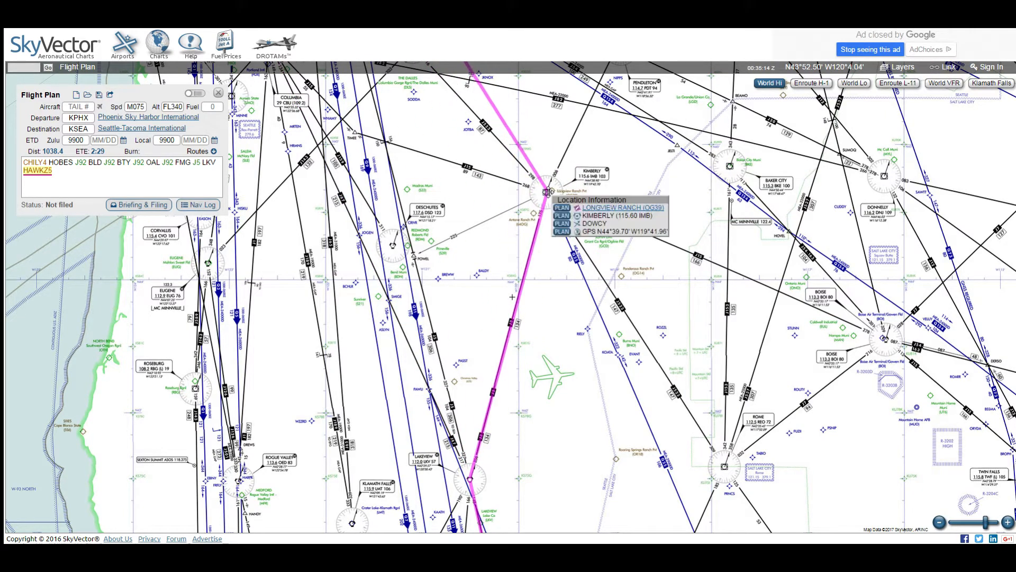
click(562, 216)
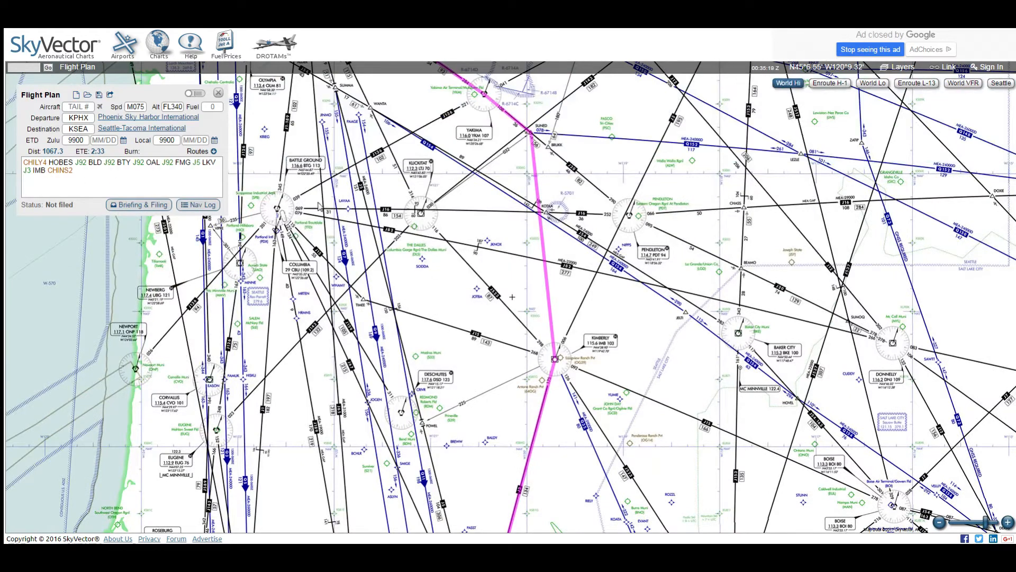
Review the complete magenta route on the high-altitude chart from the CHINS2 arrival southward to Phoenix.
drag(457, 222, 487, 272)
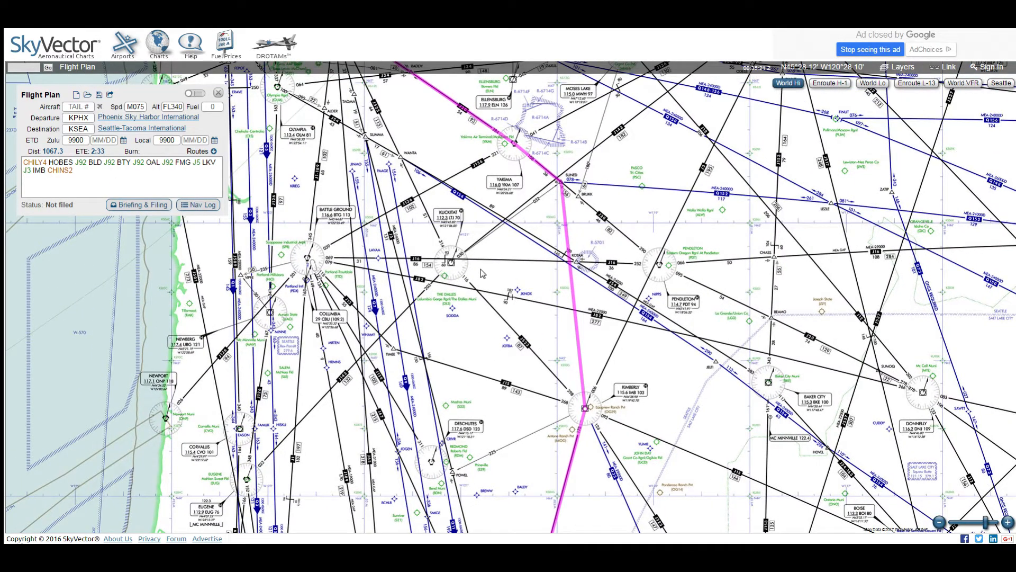
scroll(481, 269, down, 1)
drag(489, 335, 448, 210)
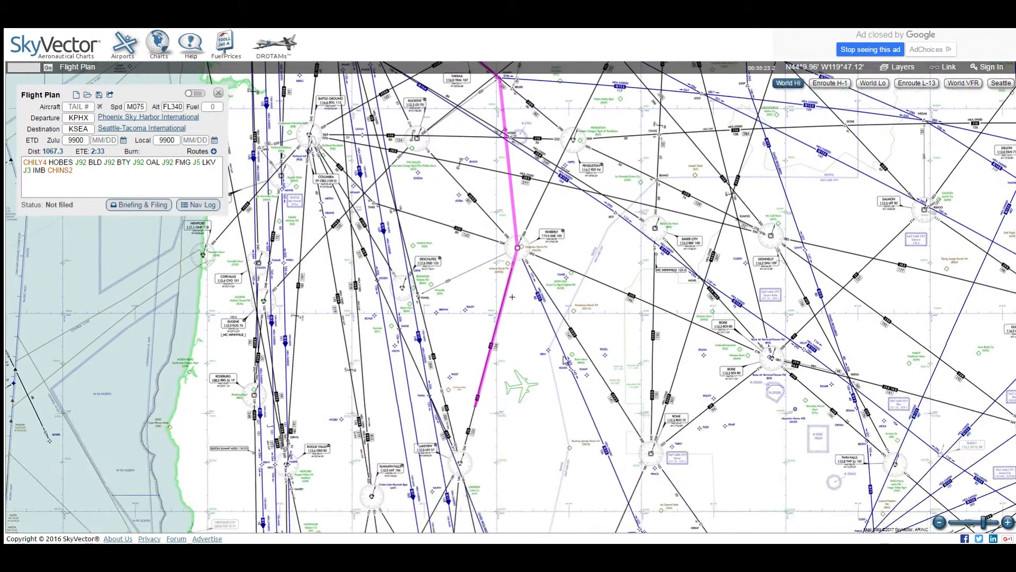
scroll(563, 361, down, 1)
drag(564, 360, 559, 261)
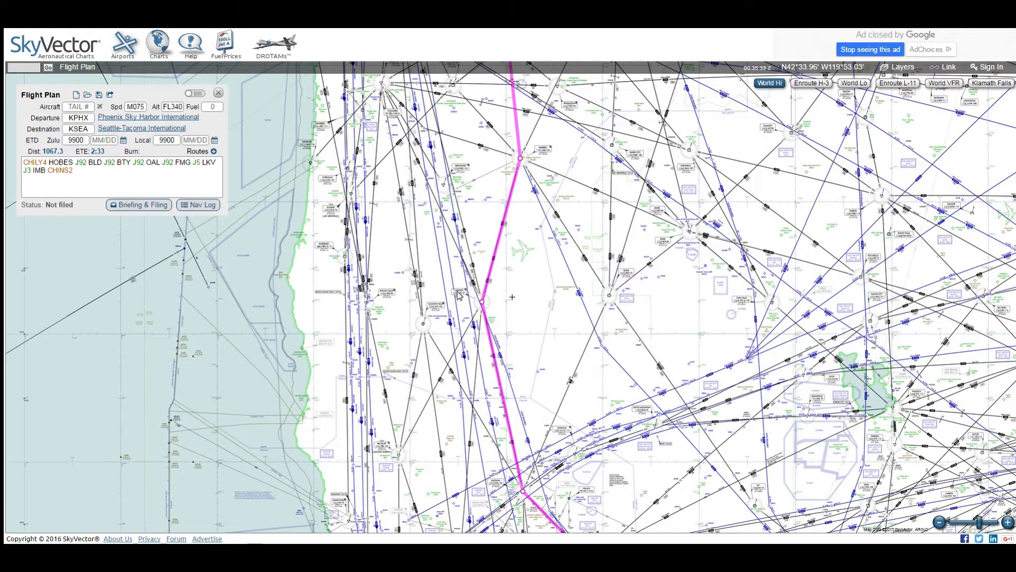
scroll(588, 302, down, 3)
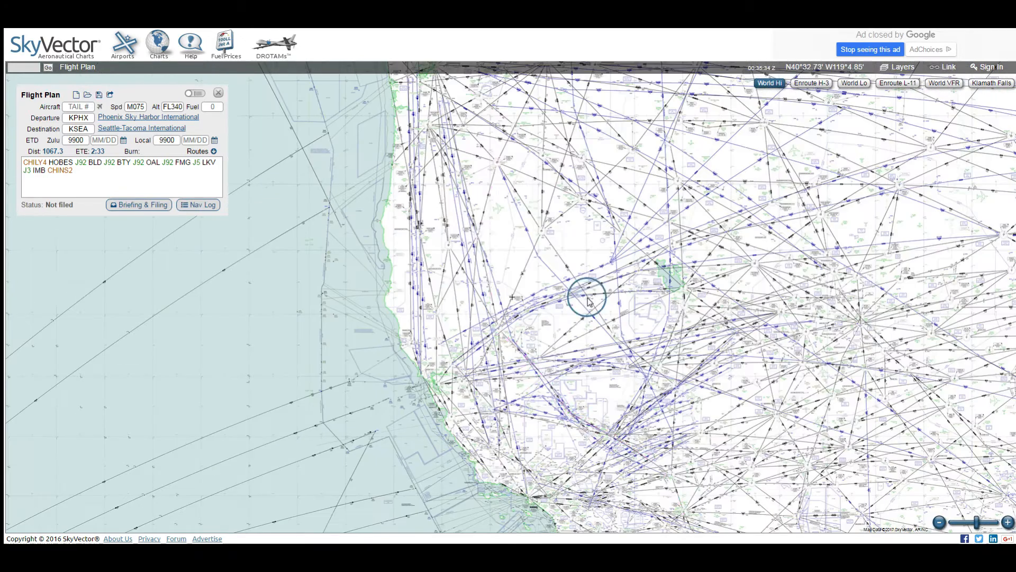
drag(588, 302, 567, 282)
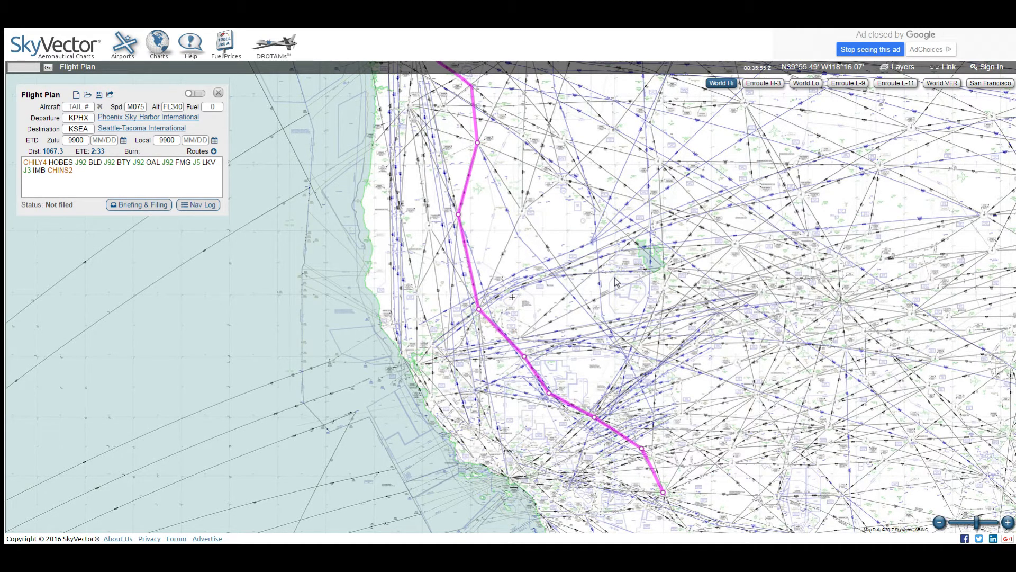
drag(589, 279, 568, 182)
scroll(620, 319, up, 2)
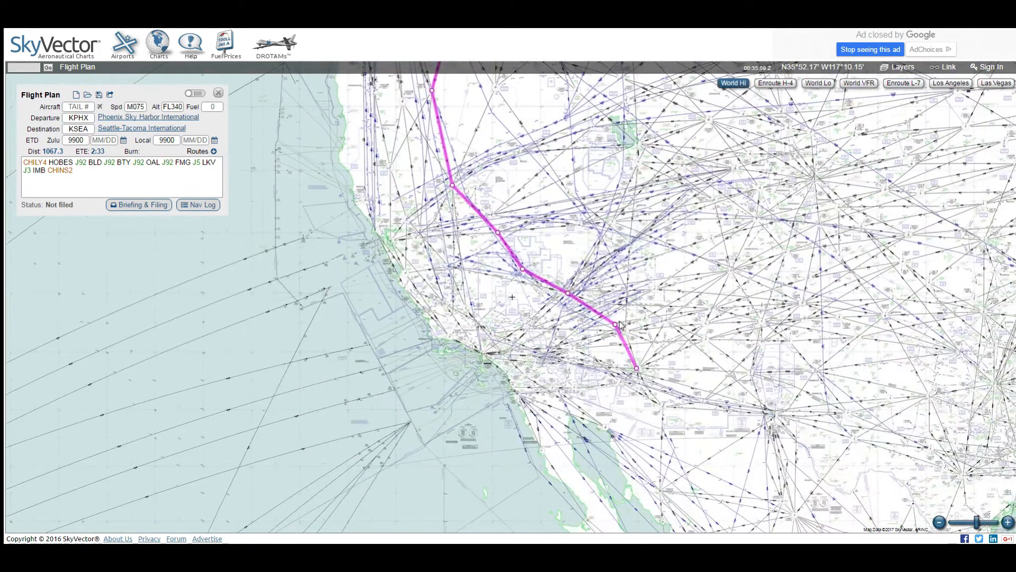
scroll(621, 319, up, 1)
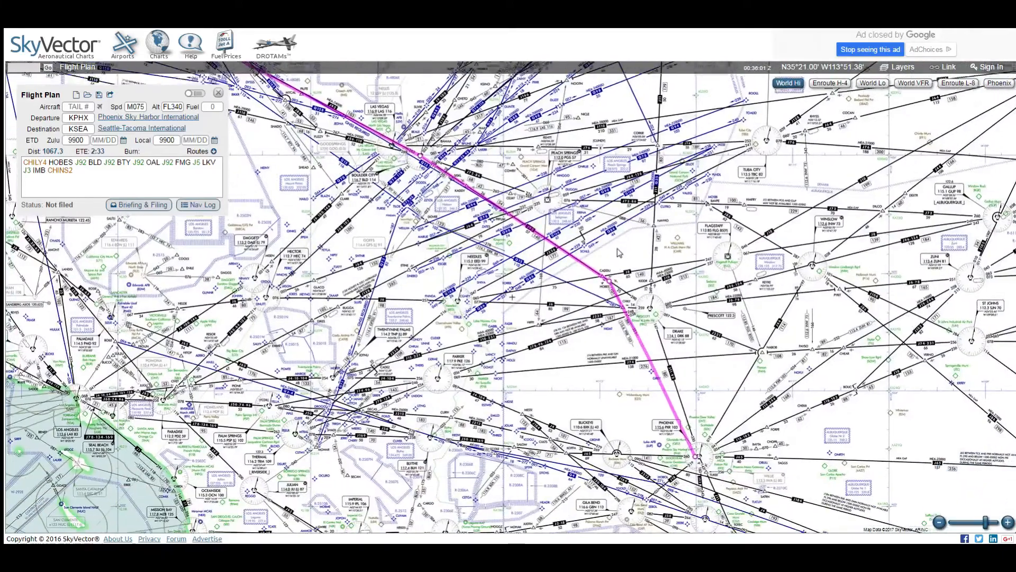
scroll(667, 290, down, 3)
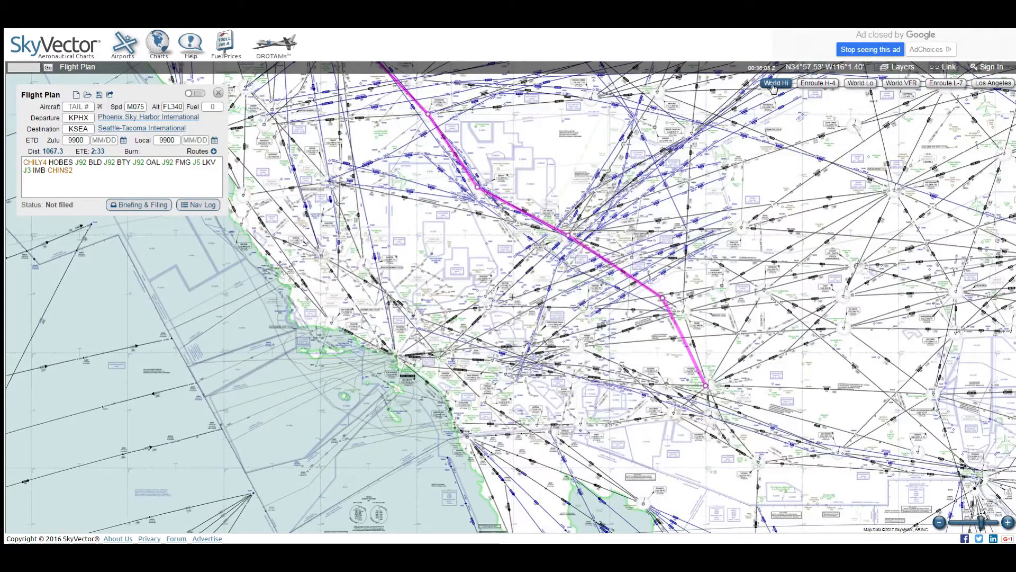
drag(742, 138, 737, 175)
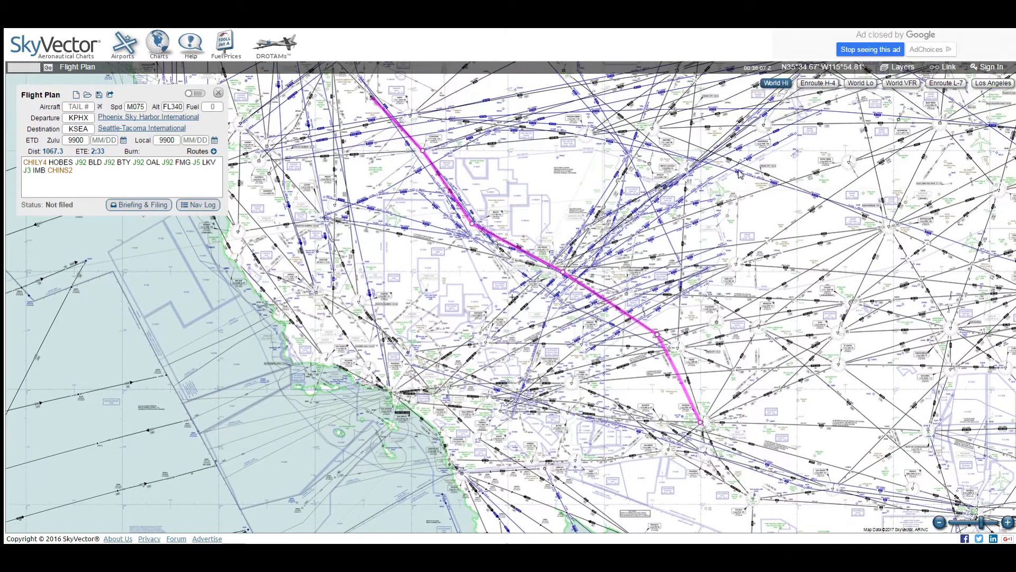
scroll(736, 175, down, 1)
Display the Enroute H-4 chart and examine the route's Phoenix departure and the chart's coverage.
click(818, 85)
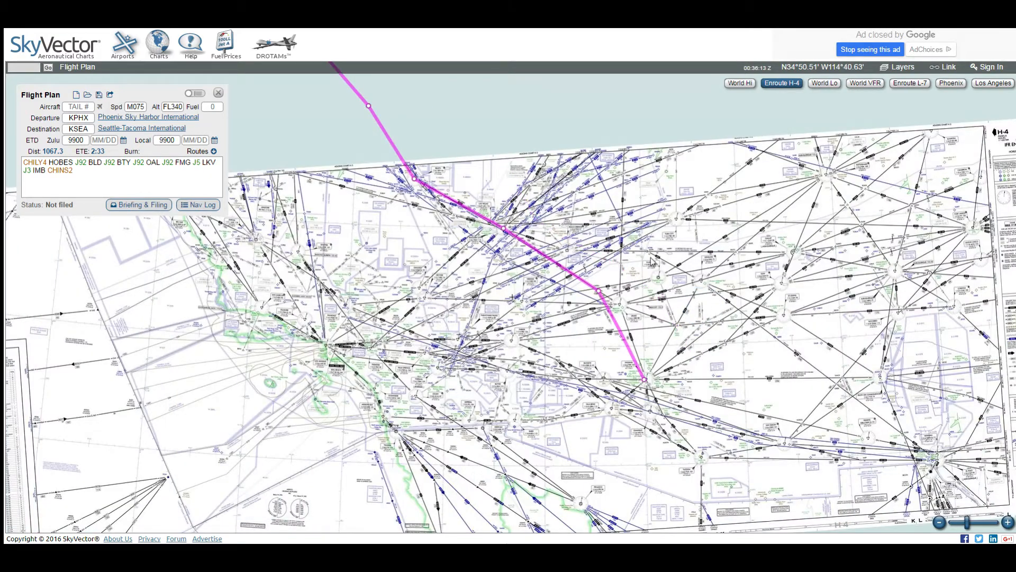
drag(650, 262, 557, 252)
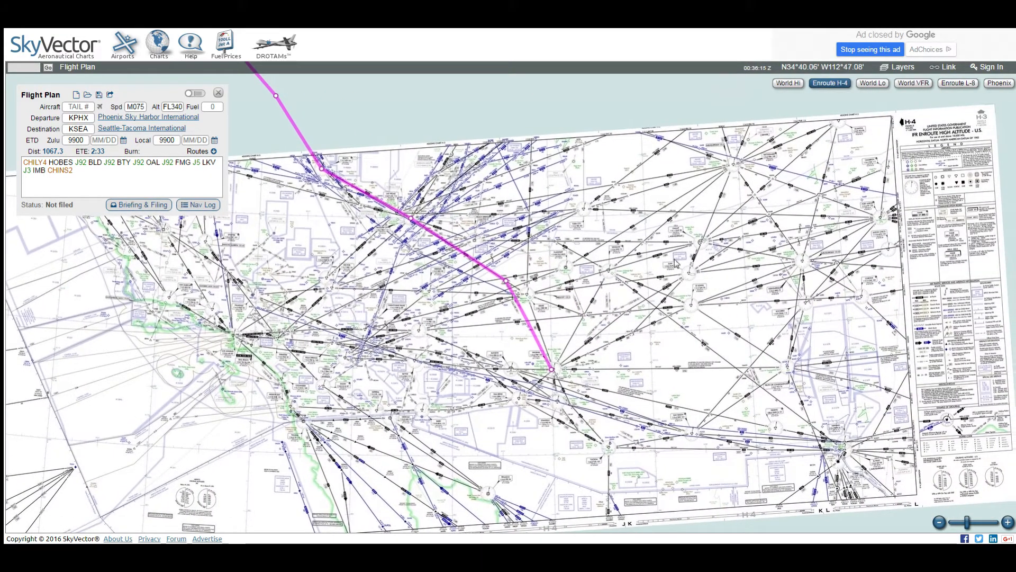
scroll(524, 290, up, 3)
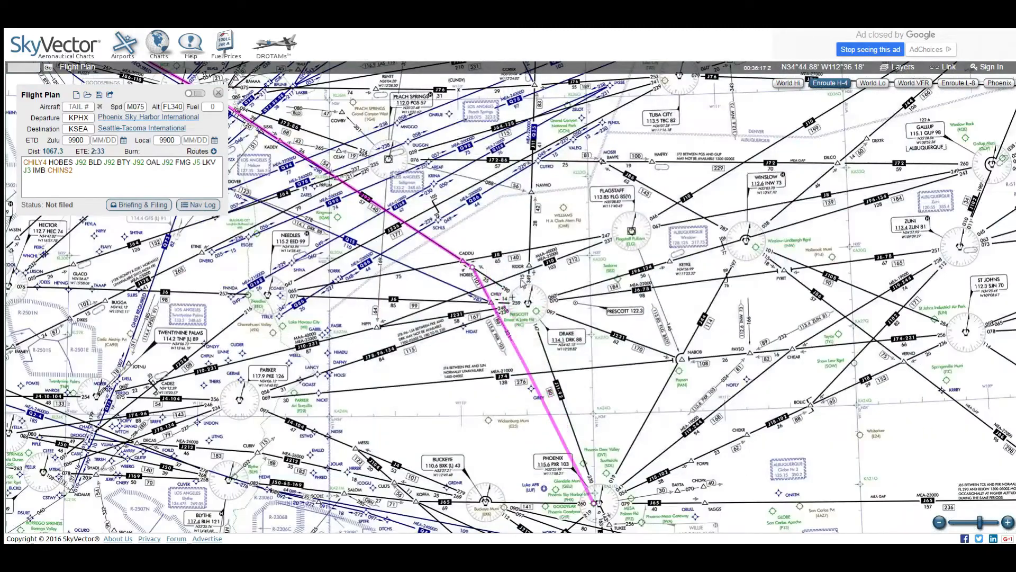
drag(521, 279, 552, 274)
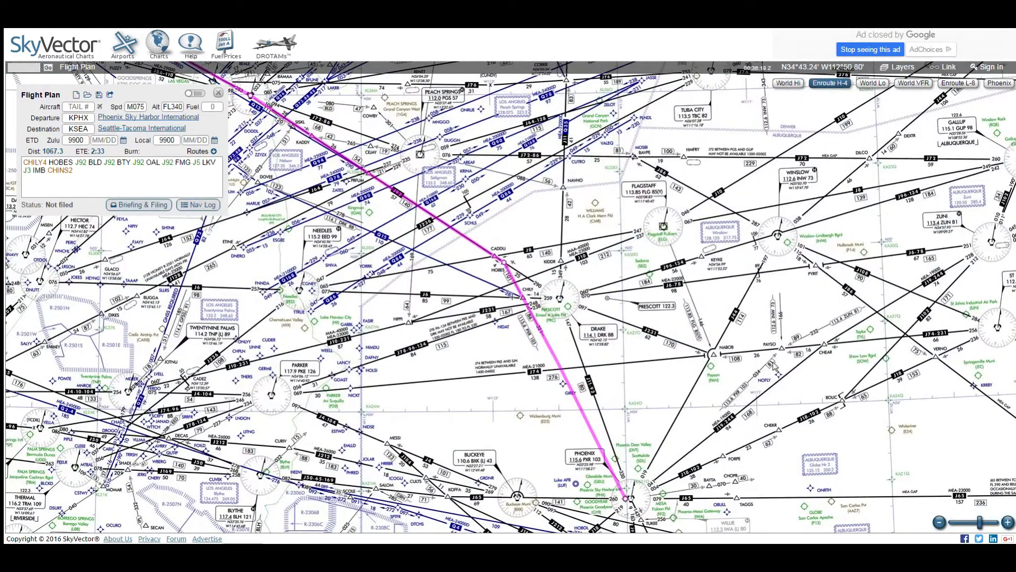
scroll(735, 141, down, 4)
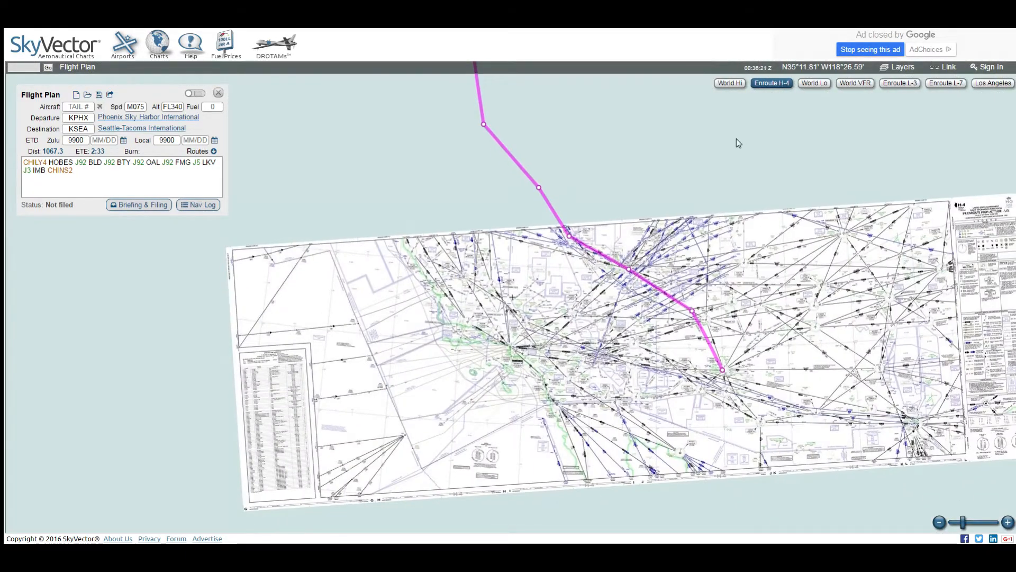
drag(736, 142, 798, 363)
drag(816, 327, 779, 120)
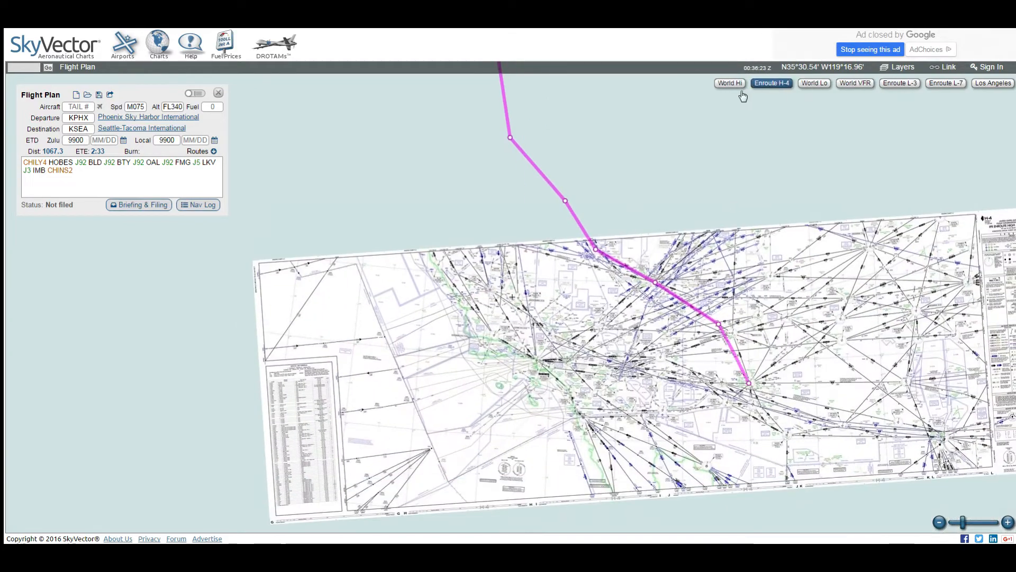
Return to the World Hi chart and examine the J92 segment between HOBES and Boulder City.
click(731, 84)
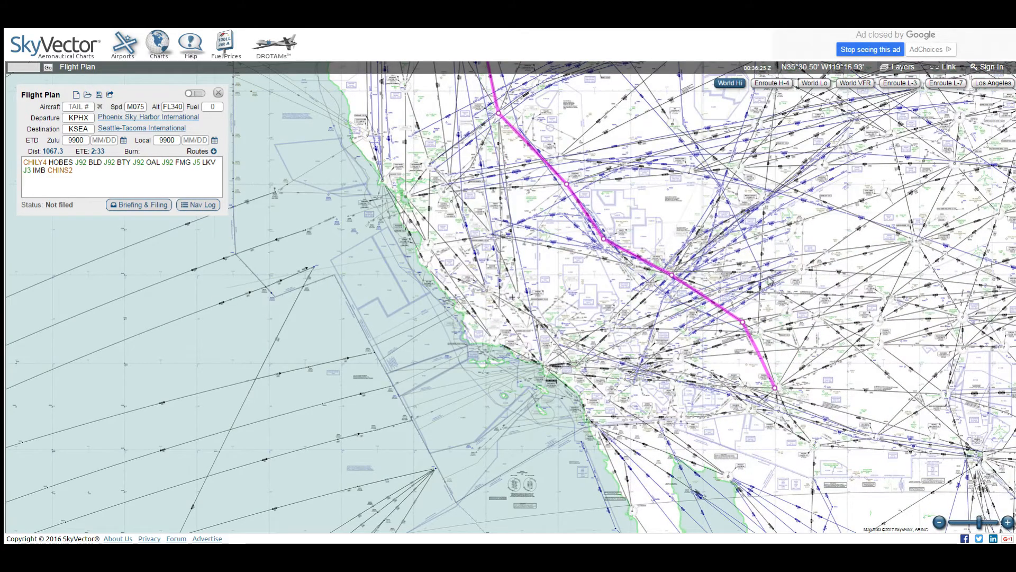
drag(737, 274, 635, 270)
scroll(635, 270, up, 2)
scroll(643, 385, up, 3)
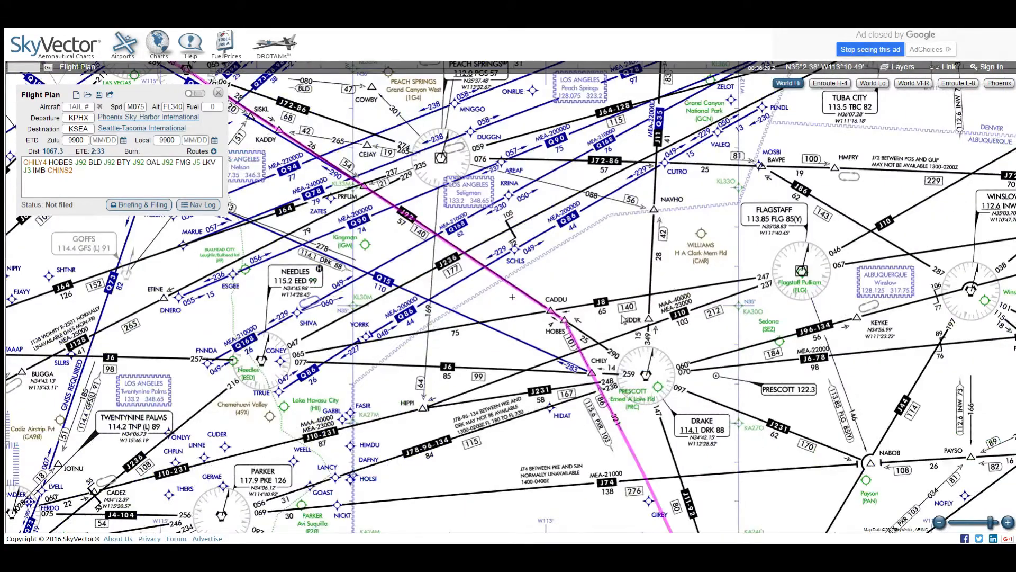
drag(591, 283, 739, 354)
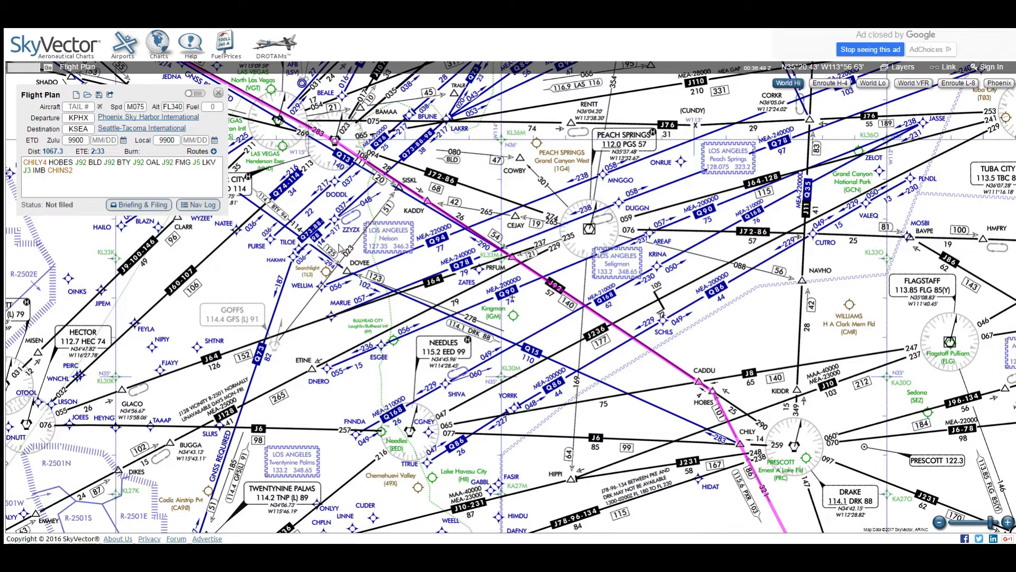
Generate the KPHX to KSEA nav log and examine its planned route and waypoint table, including the BLD entry.
click(196, 205)
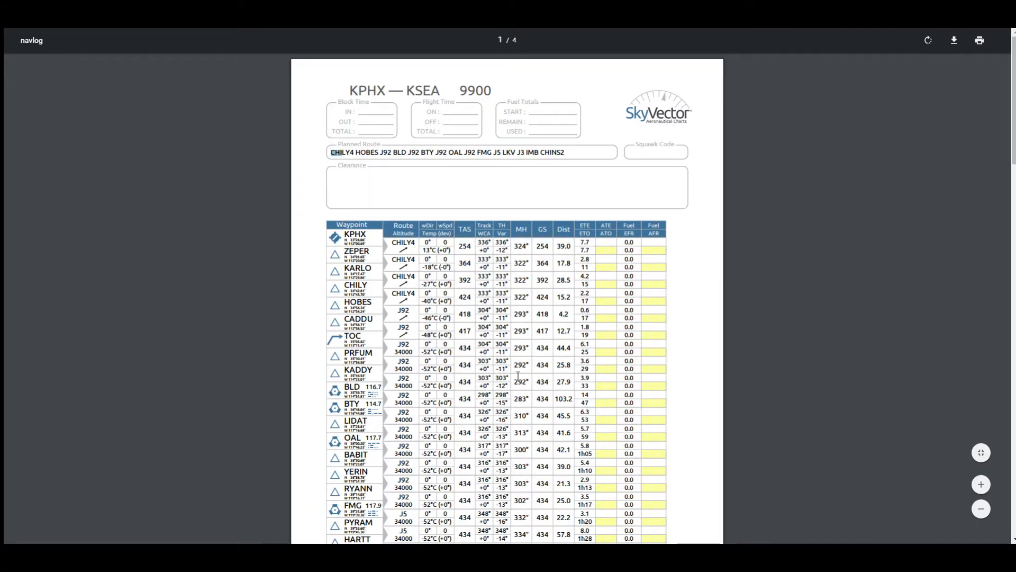
click(450, 160)
scroll(403, 161, down, 2)
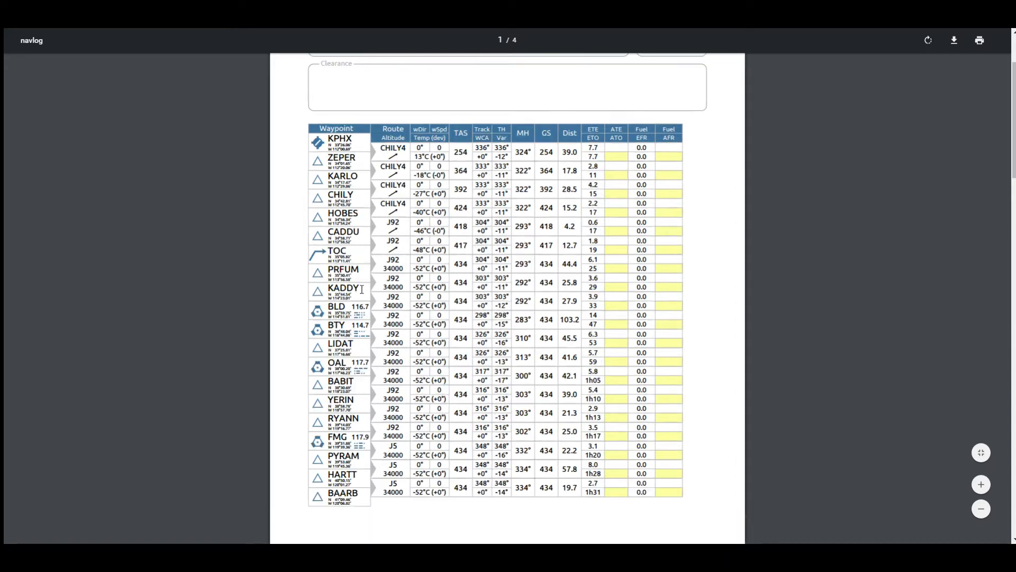
scroll(363, 293, up, 1)
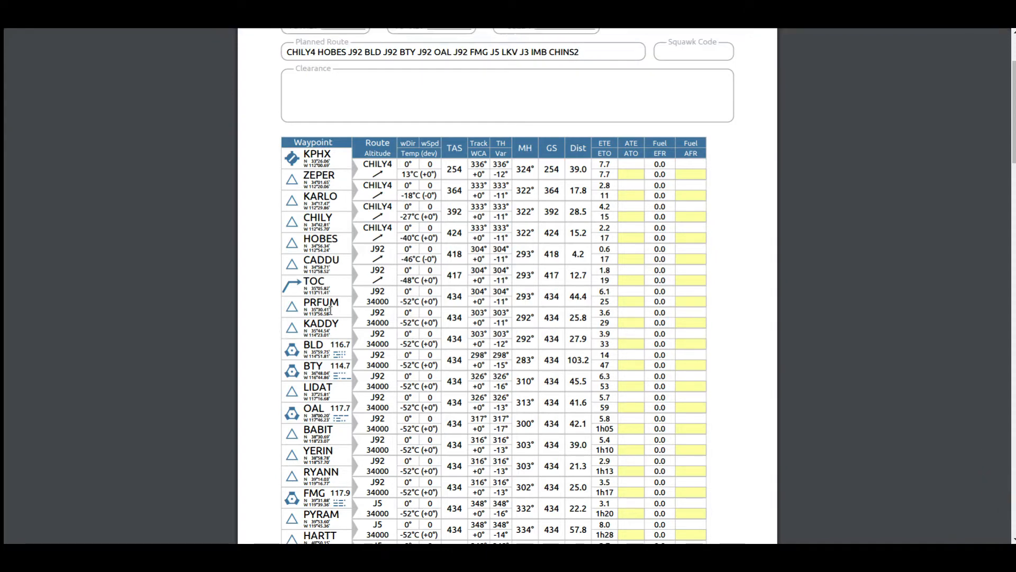
scroll(330, 310, down, 2)
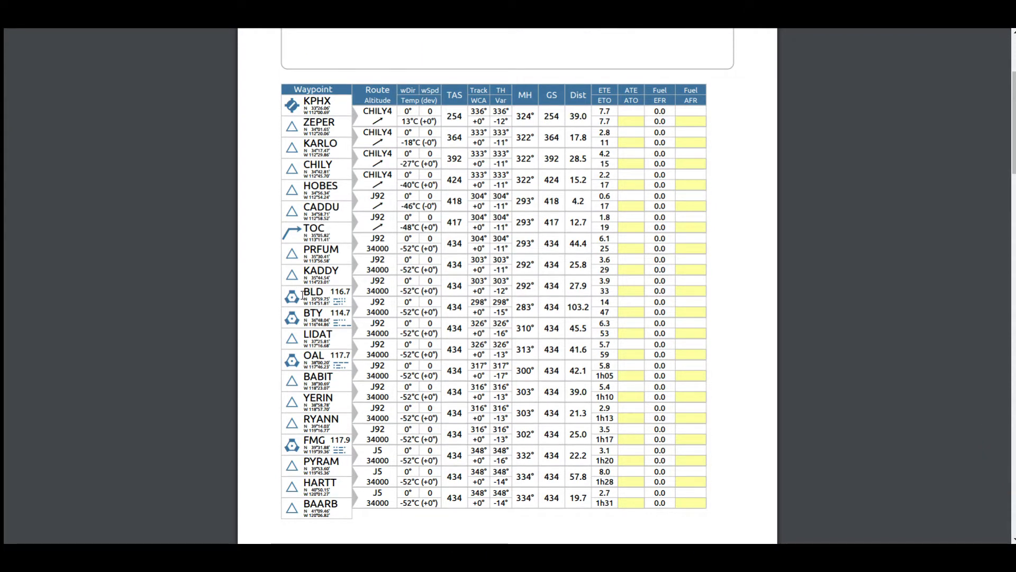
drag(306, 299, 345, 303)
click(345, 303)
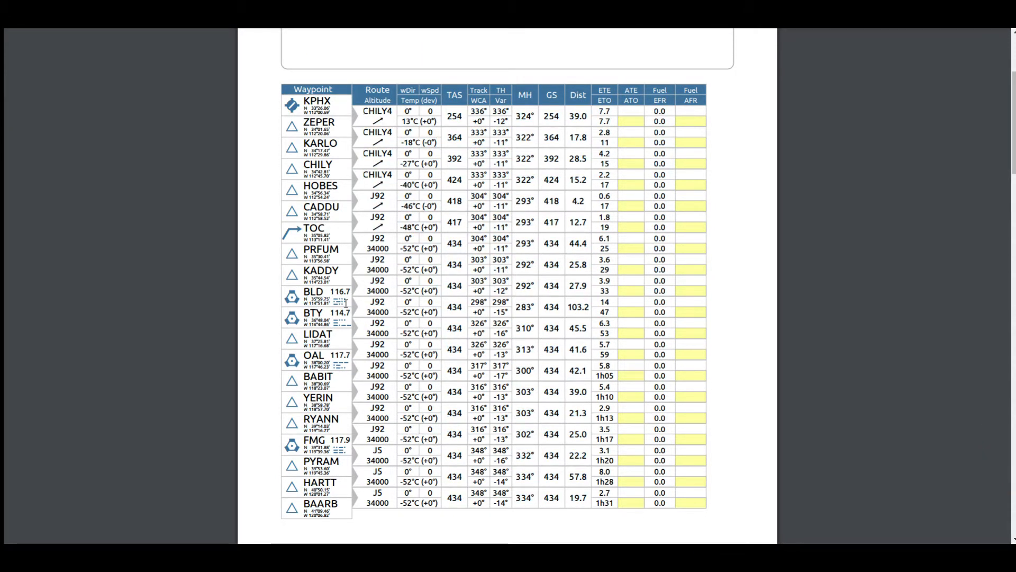
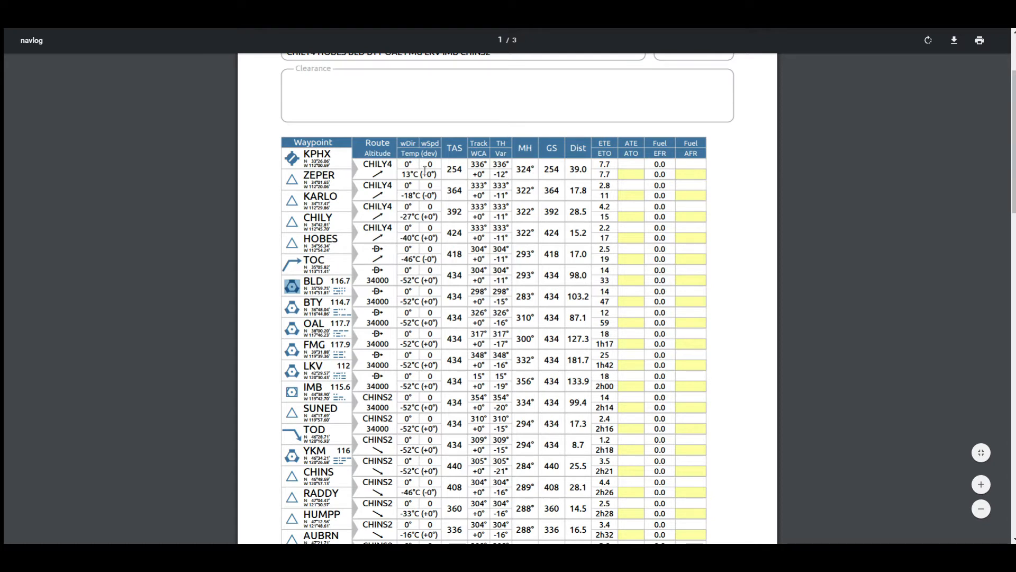
Highlight the first leg's magnetic heading in the nav log, check the remaining legs to KSEA, and return to the route chart.
drag(537, 169, 517, 170)
scroll(531, 218, down, 1)
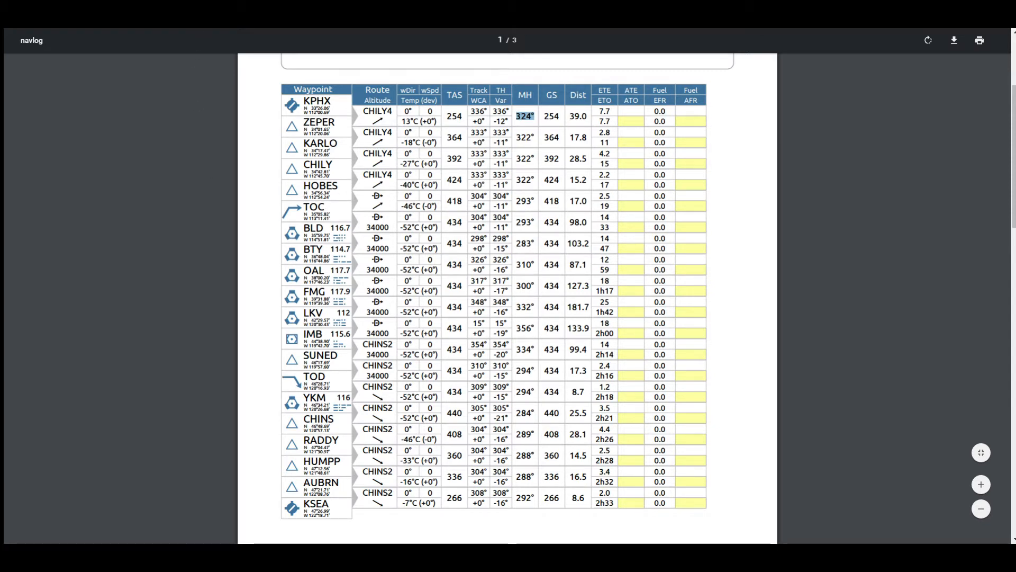
click(222, 7)
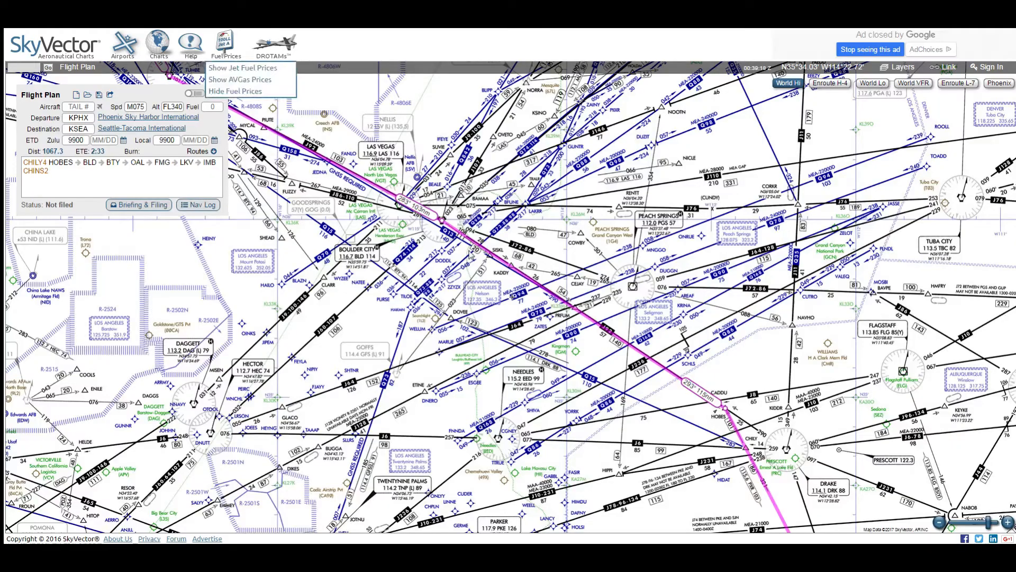
Display the World Lo chart and examine the low-altitude airways along the route around Las Vegas.
click(870, 85)
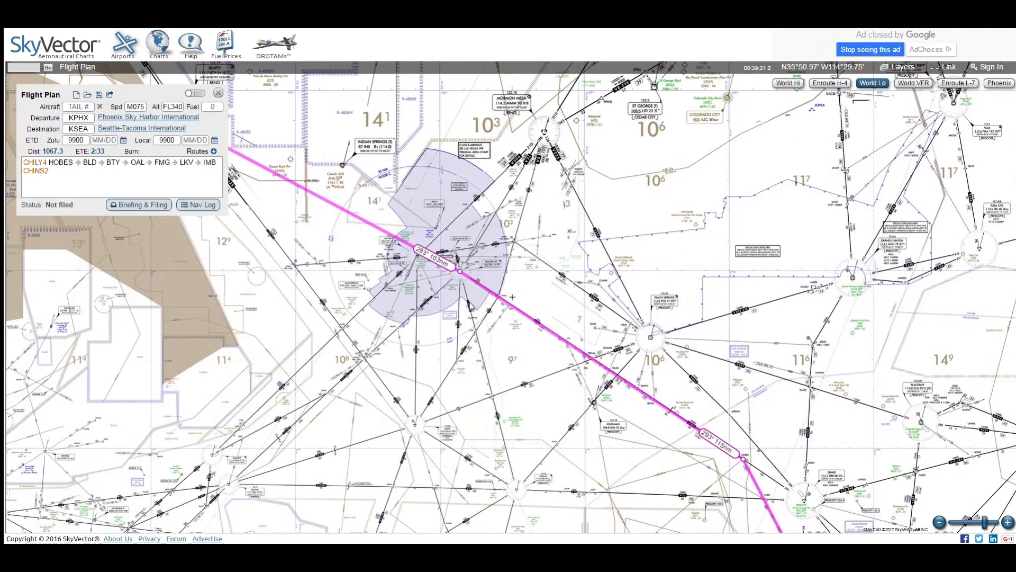
scroll(488, 271, up, 1)
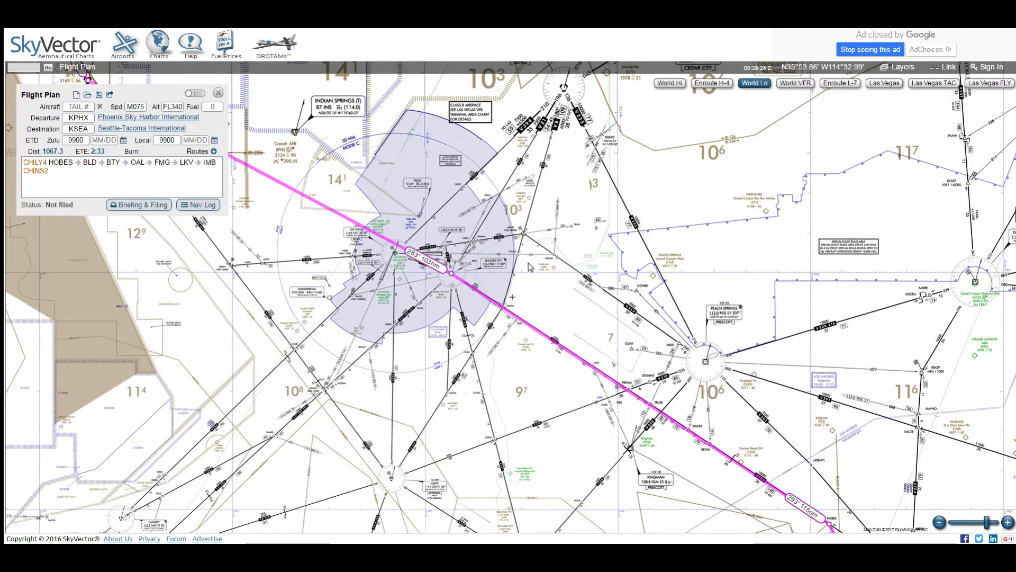
scroll(529, 270, down, 1)
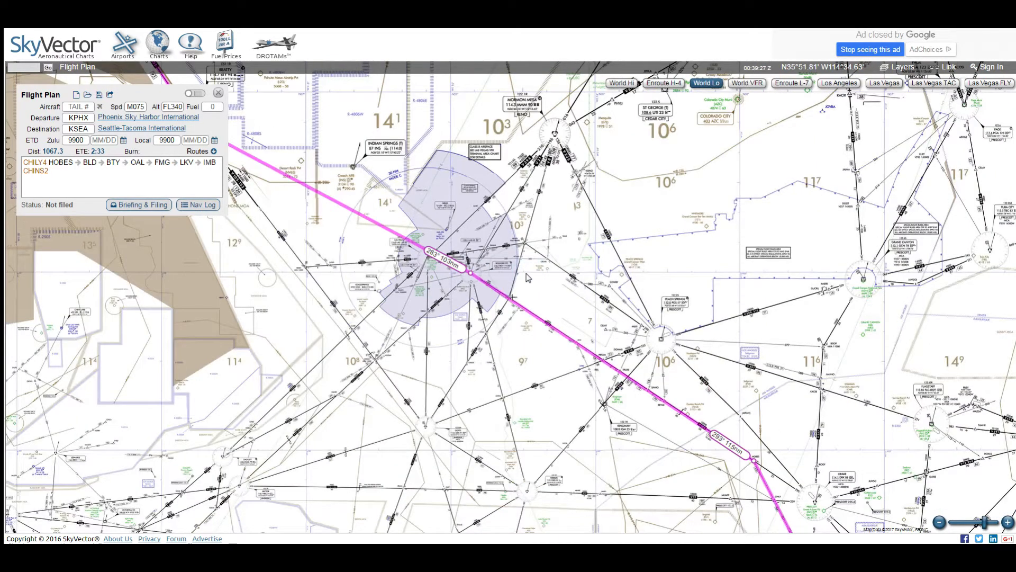
drag(554, 246, 615, 281)
scroll(614, 281, down, 1)
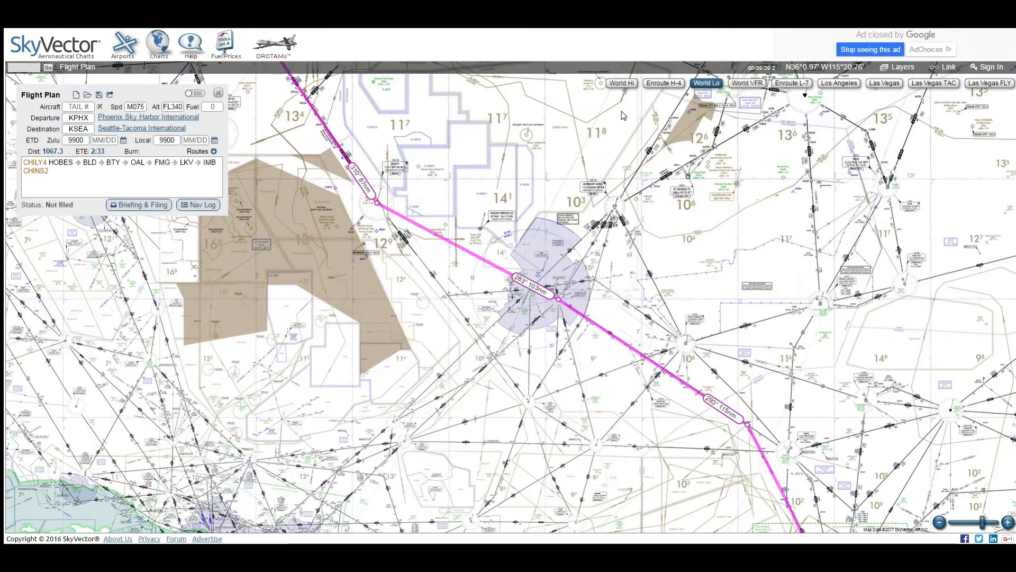
Return to the World Hi chart and examine the high-altitude airways around the route from Phoenix towards Seattle.
click(622, 84)
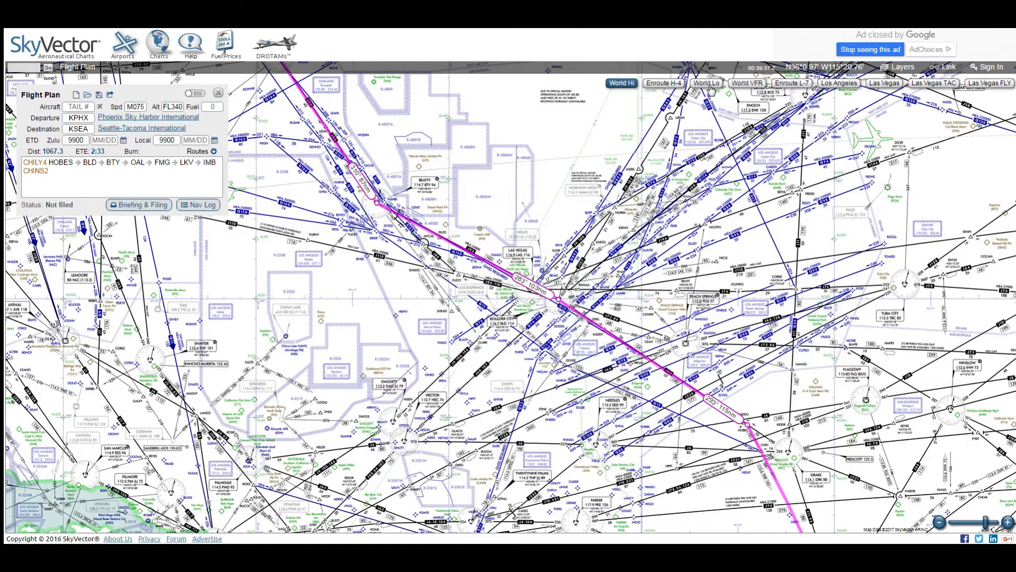
scroll(624, 179, down, 1)
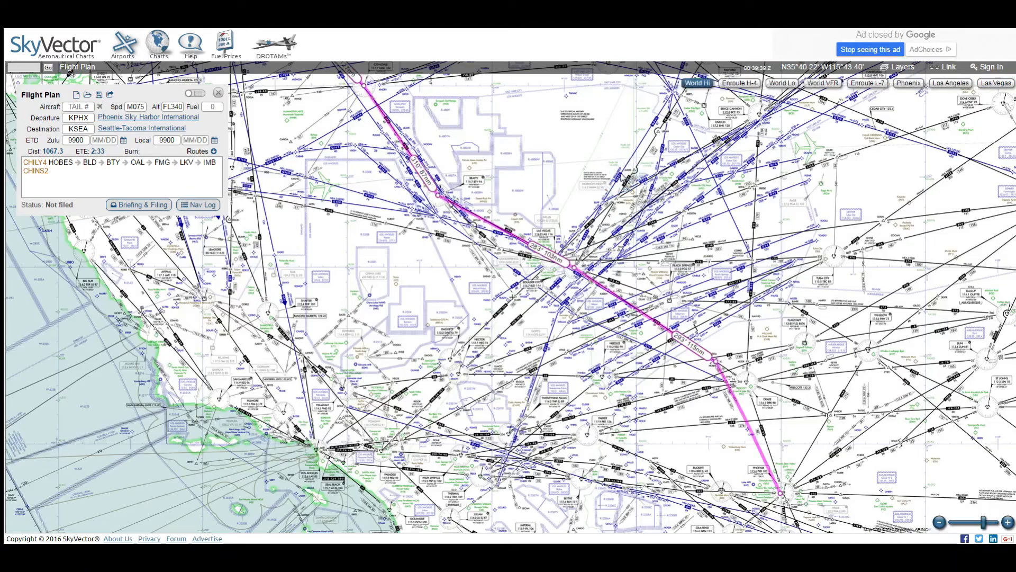
scroll(592, 190, down, 1)
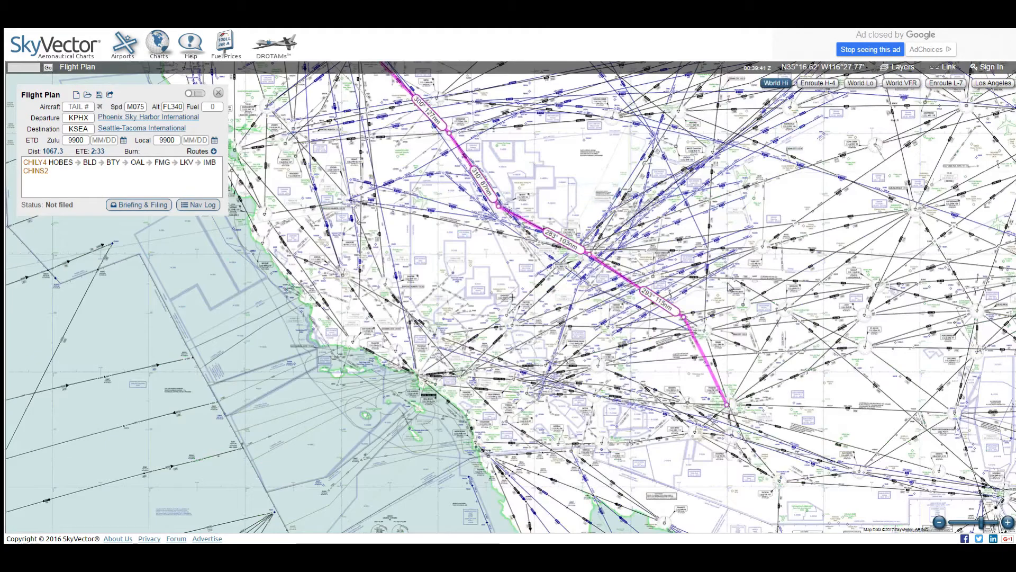
drag(729, 287, 630, 338)
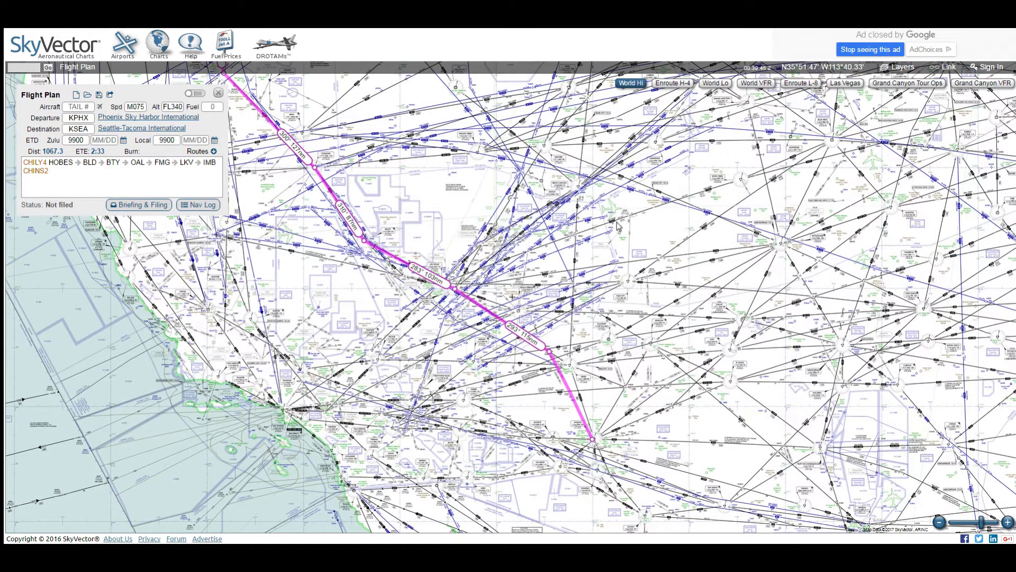
scroll(551, 243, up, 1)
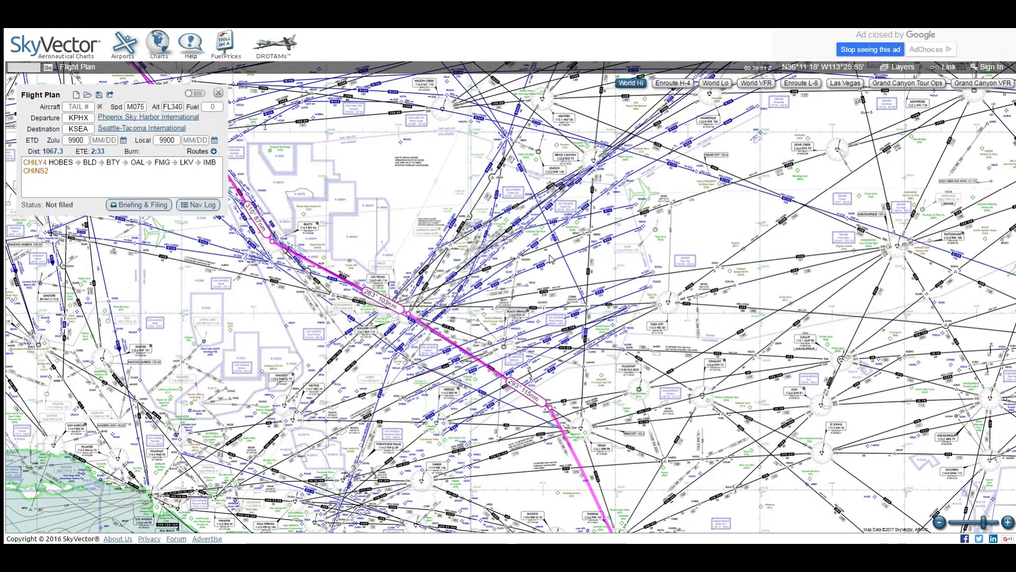
scroll(611, 314, down, 2)
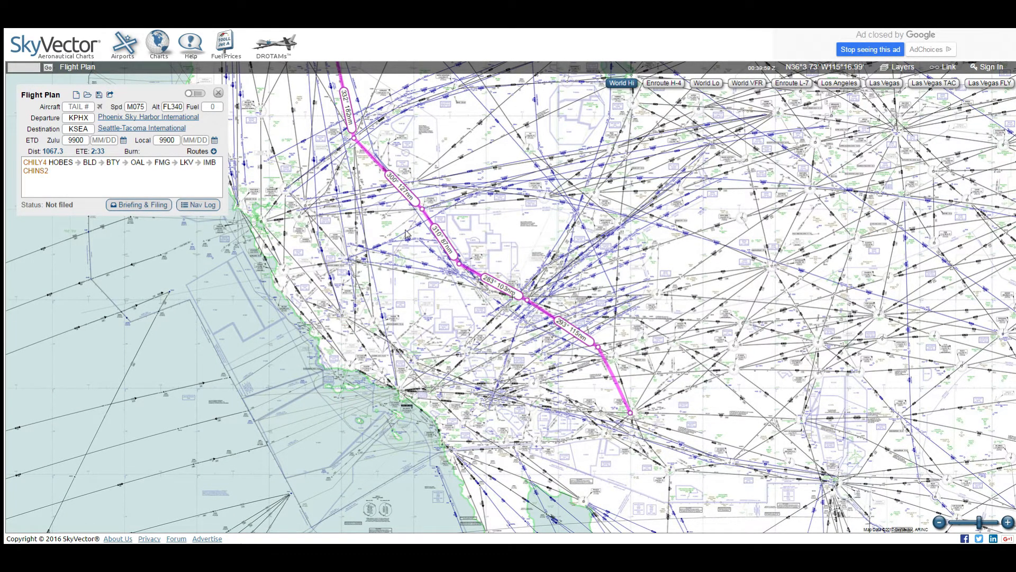
scroll(488, 241, down, 1)
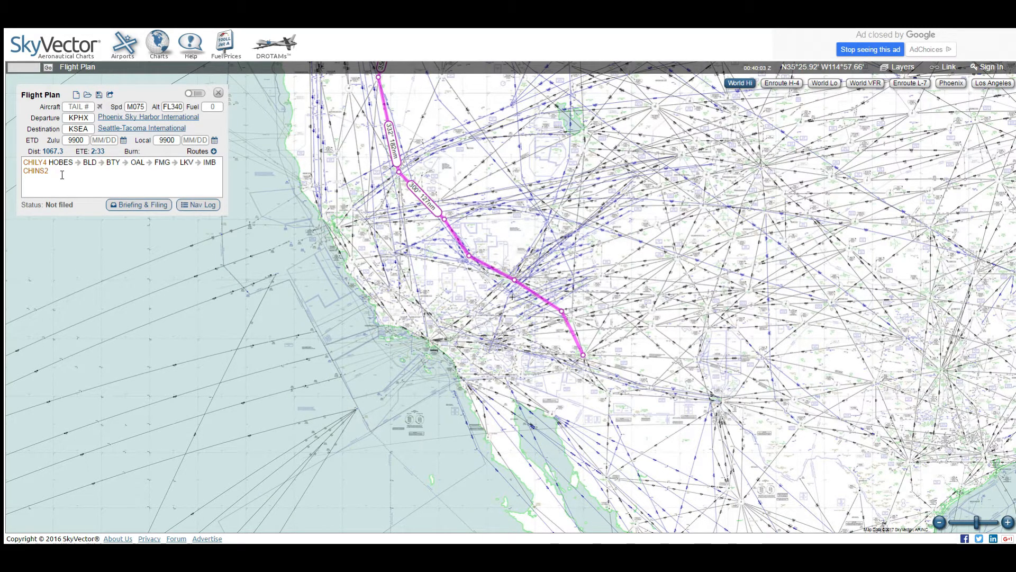
Clear the existing route and set the departure to GCTS and the destination to LEMD.
drag(61, 171, 5, 160)
key(BackSpace)
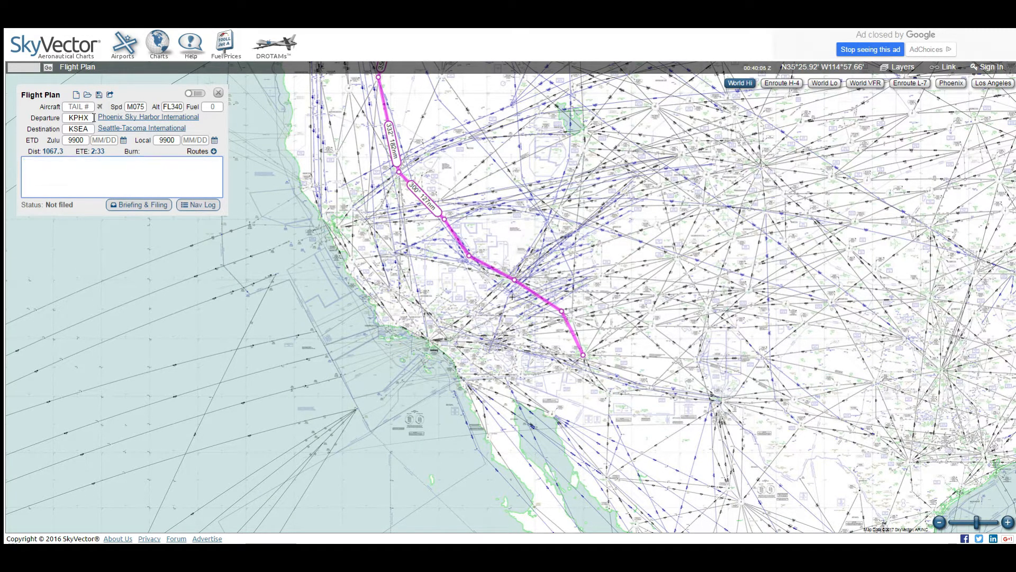
drag(94, 117, 5, 109)
text(GCTS)
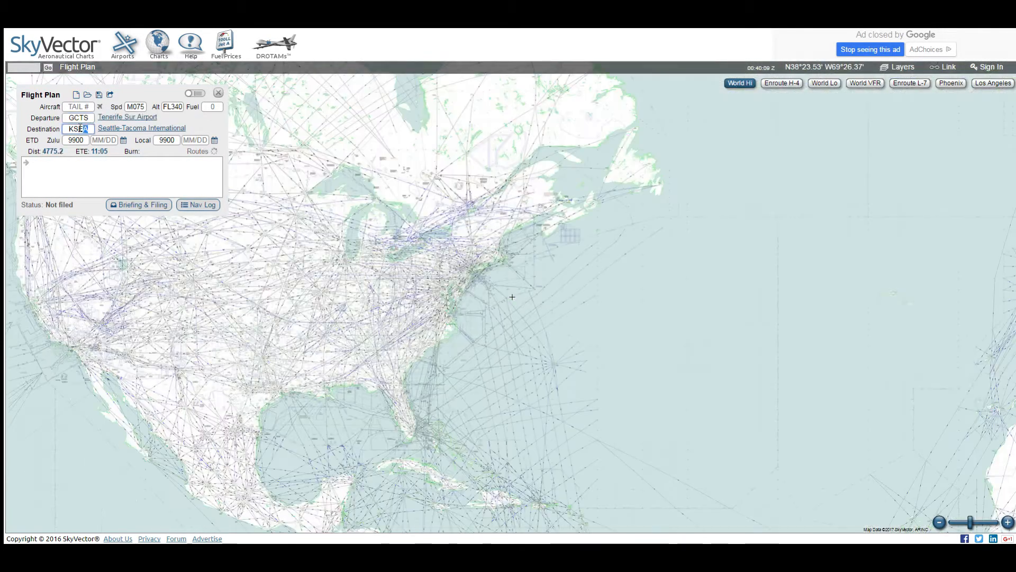
drag(91, 128, 38, 121)
text(LEMD)
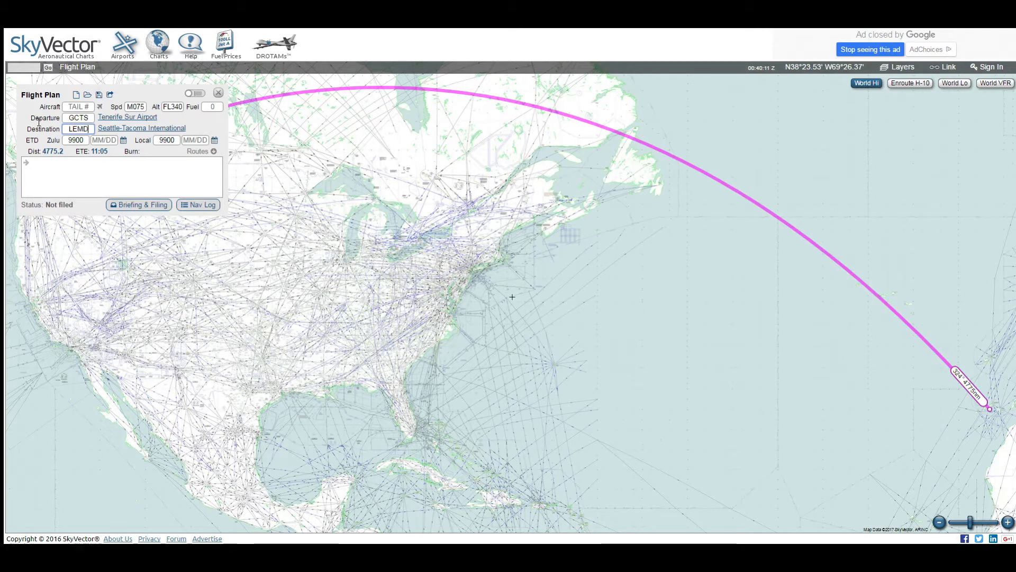
key(Return)
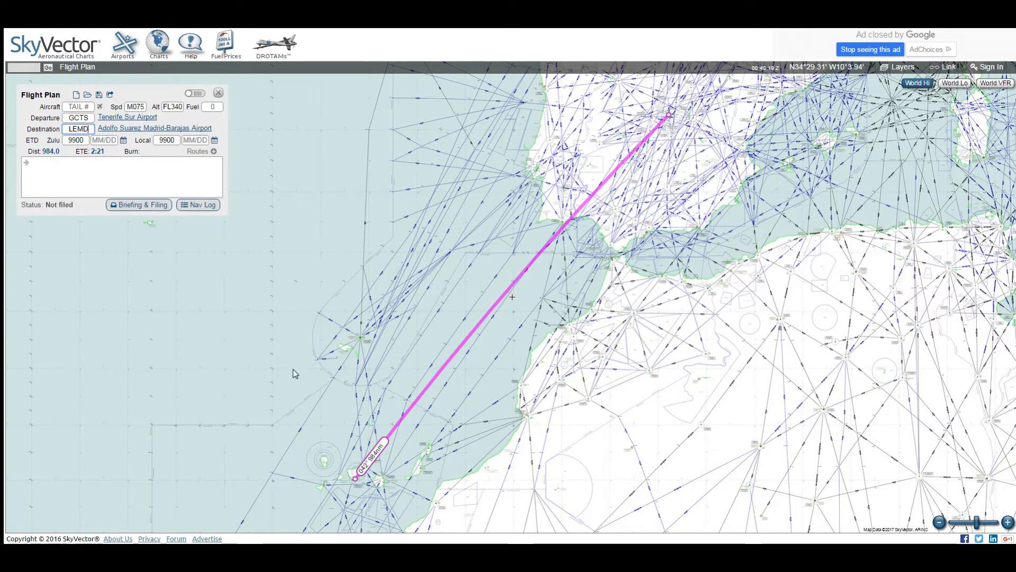
Examine the high-altitude airways along the direct line from the Canary Islands to Madrid.
drag(310, 373, 359, 212)
scroll(415, 281, up, 2)
scroll(418, 284, up, 1)
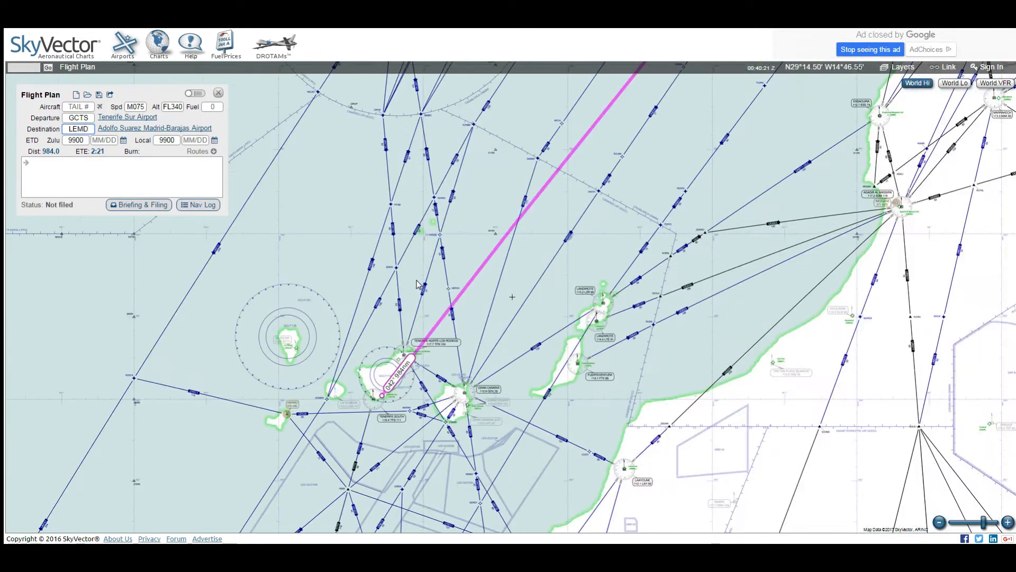
scroll(425, 292, down, 2)
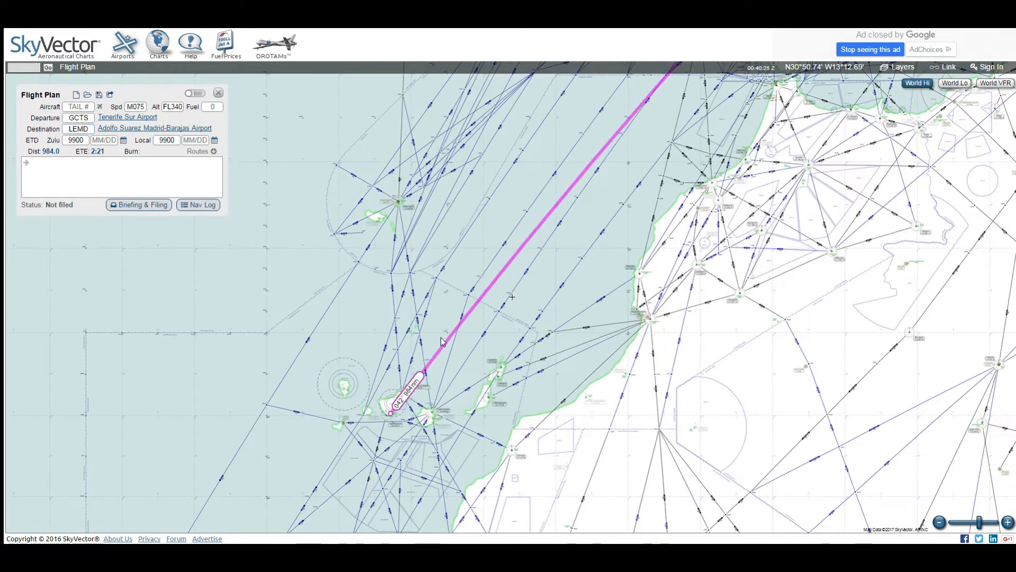
drag(693, 101, 569, 383)
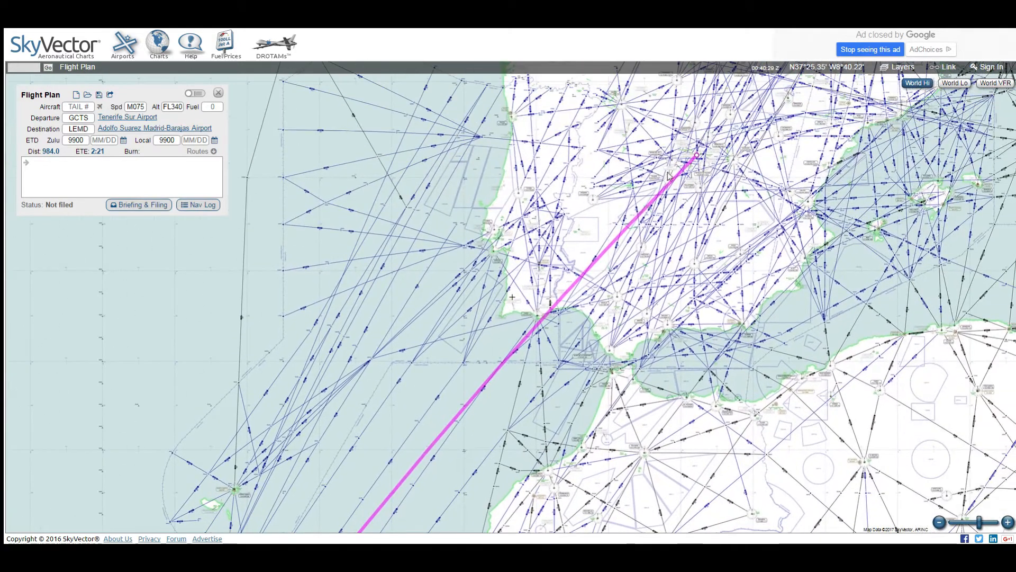
drag(563, 194, 657, 344)
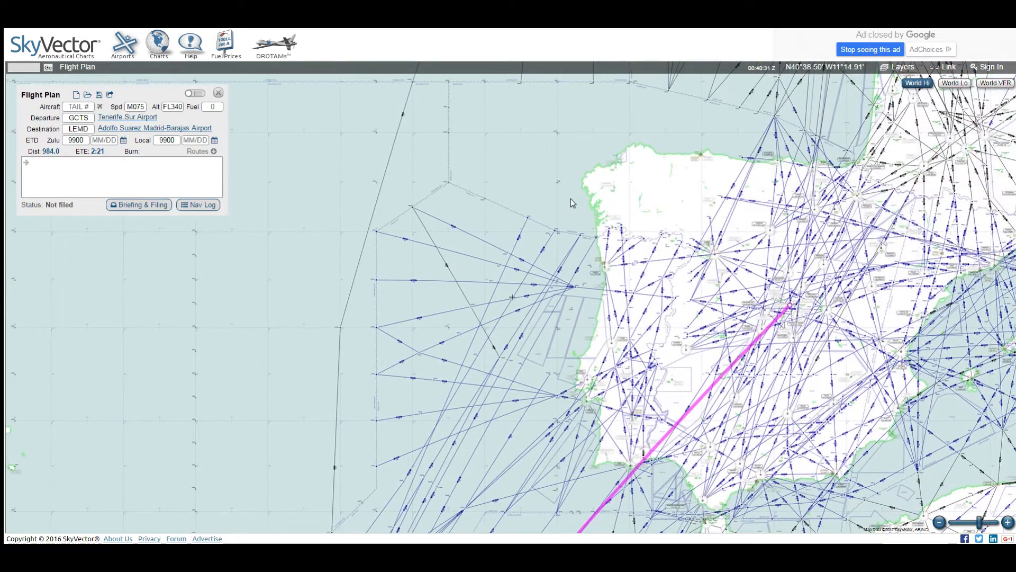
Examine the T16 oceanic airway west of Portugal and trace the Atlantic tracks north towards Ireland.
drag(571, 198, 623, 122)
drag(394, 333, 432, 228)
scroll(422, 250, up, 1)
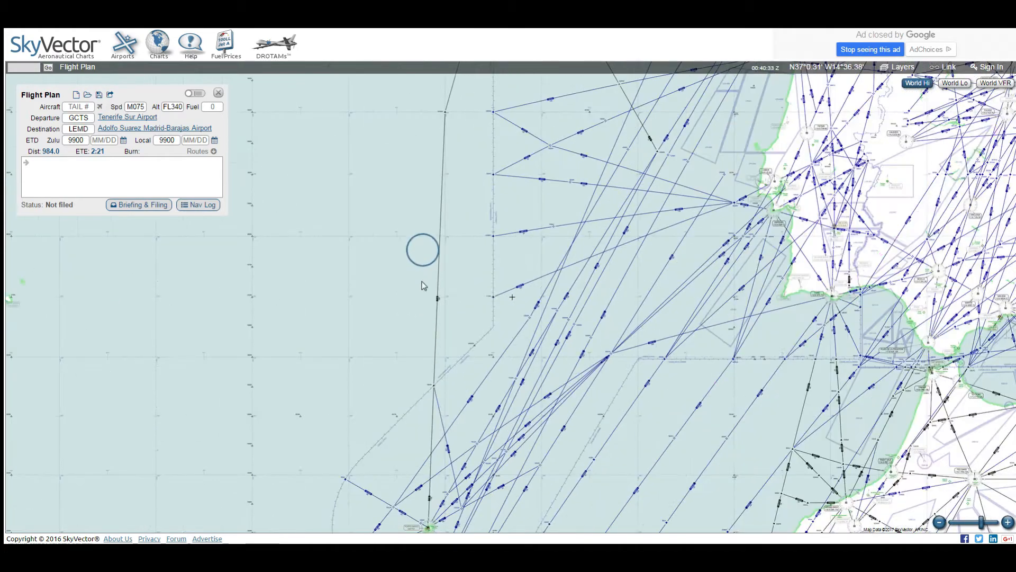
scroll(438, 299, up, 2)
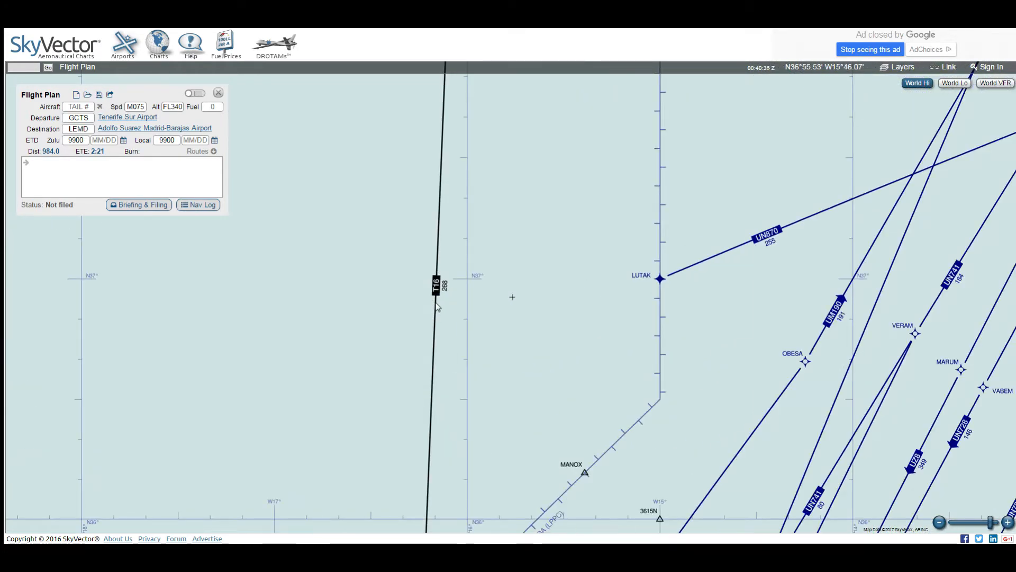
scroll(435, 288, down, 3)
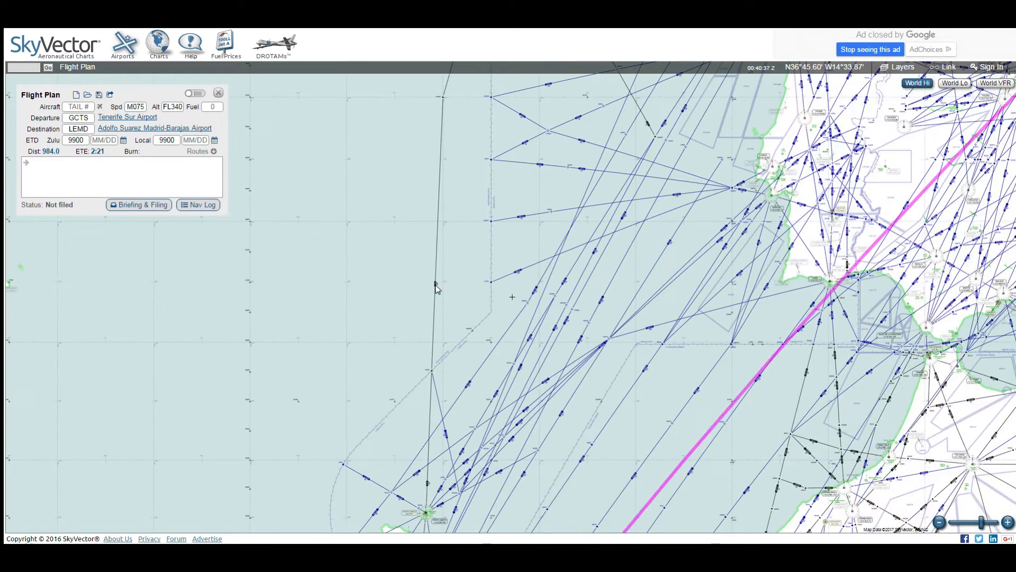
drag(436, 289, 449, 251)
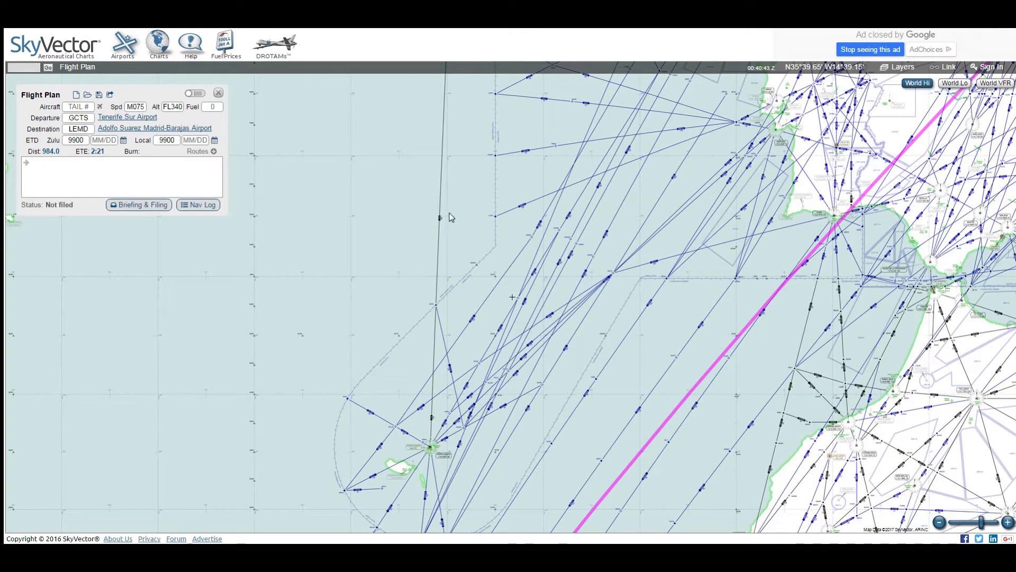
drag(460, 208, 411, 353)
drag(426, 206, 391, 332)
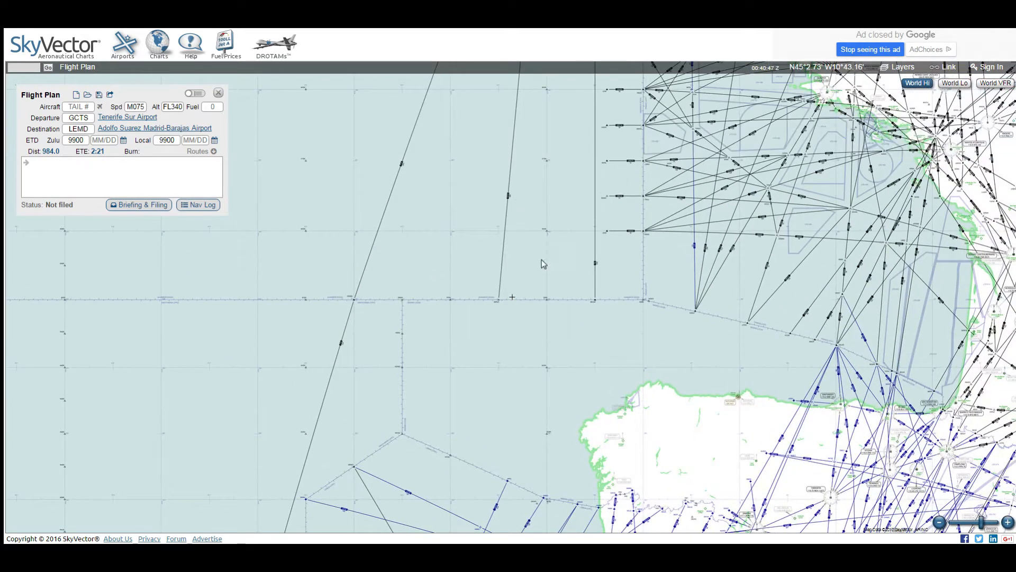
scroll(599, 256, up, 3)
scroll(585, 281, down, 4)
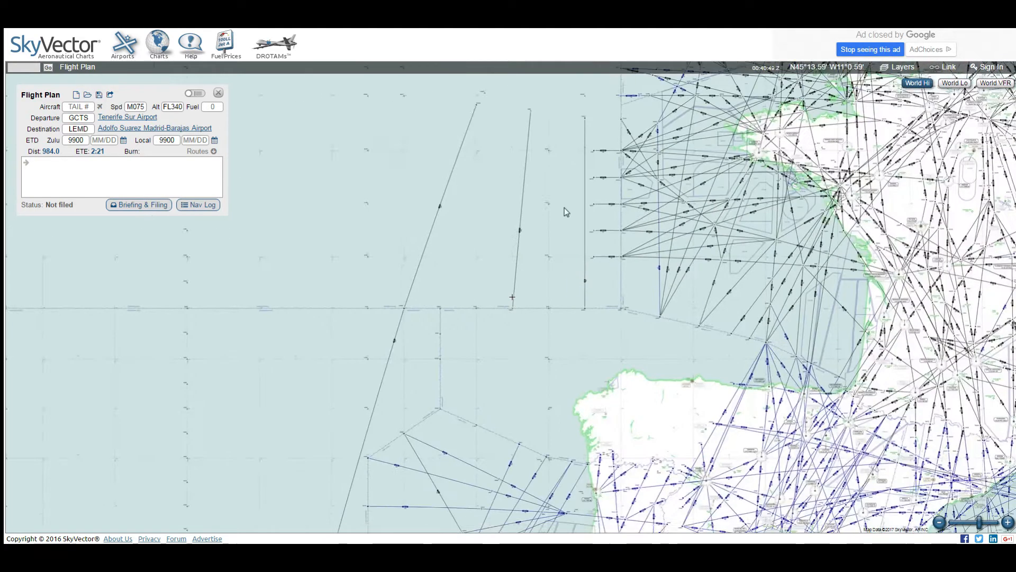
drag(564, 208, 543, 324)
drag(541, 237, 523, 330)
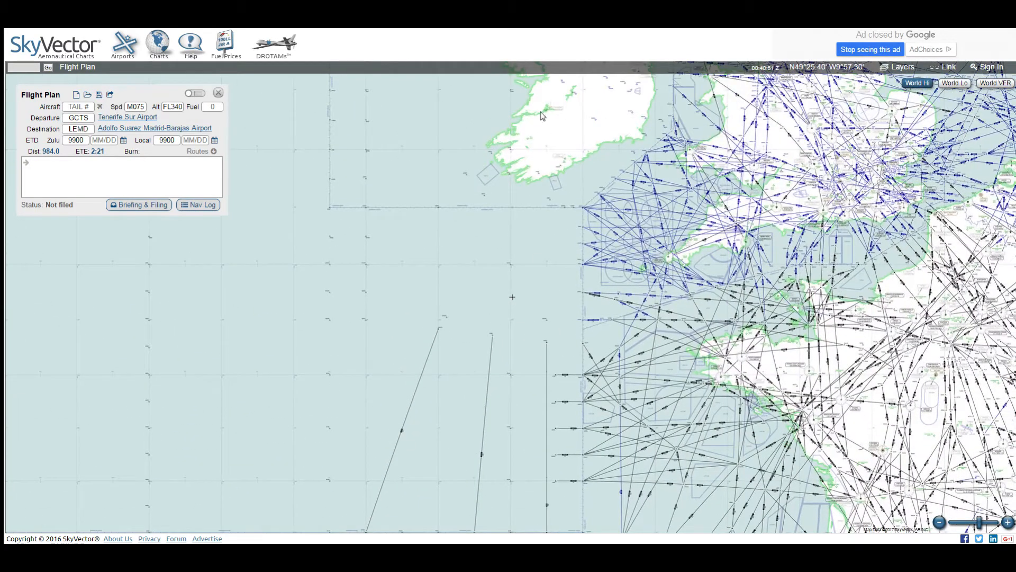
Route the flight out of Tenerife Sur through the KORAL waypoint northeast of Lanzarote, using the KORAL9E departure.
drag(514, 401, 511, 125)
drag(435, 455, 484, 151)
drag(427, 365, 465, 194)
drag(402, 347, 457, 214)
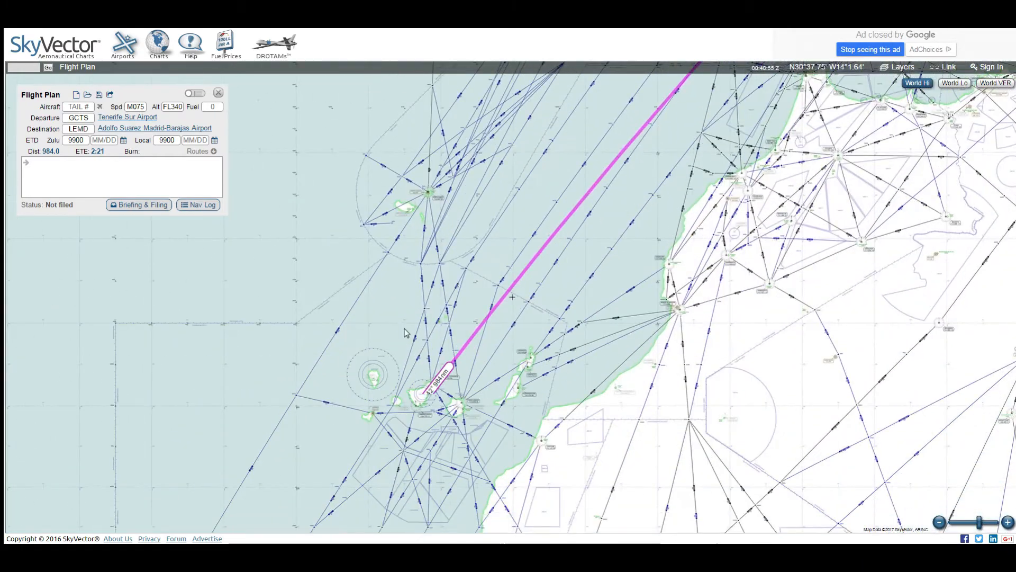
scroll(505, 311, up, 3)
scroll(506, 311, up, 2)
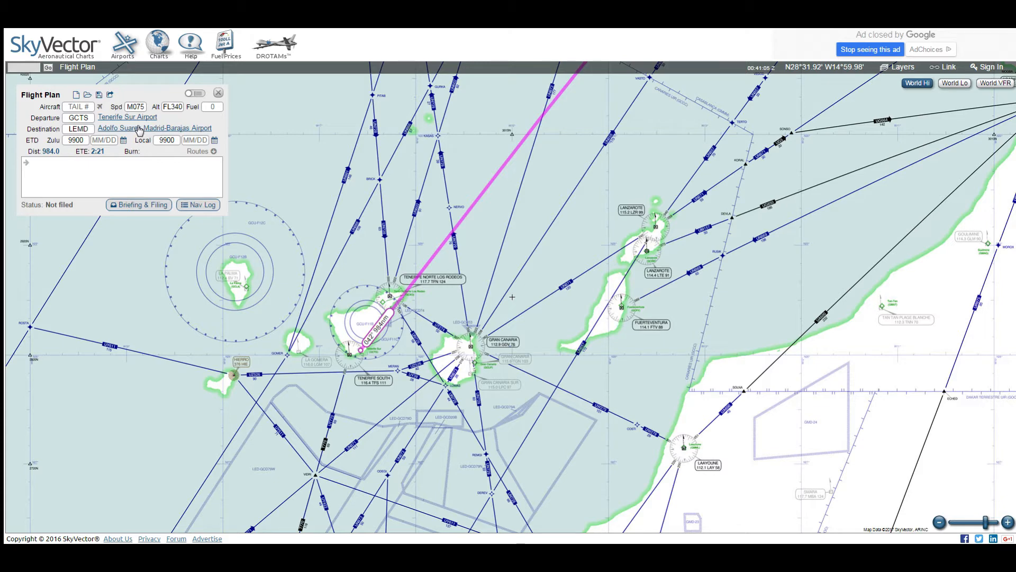
drag(443, 187, 397, 232)
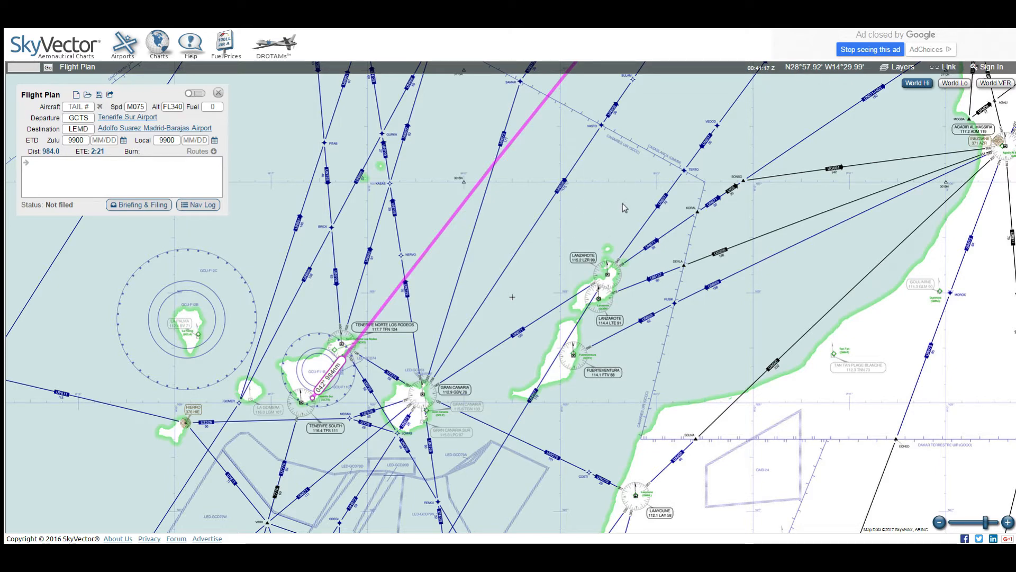
drag(667, 232, 633, 255)
scroll(633, 256, up, 1)
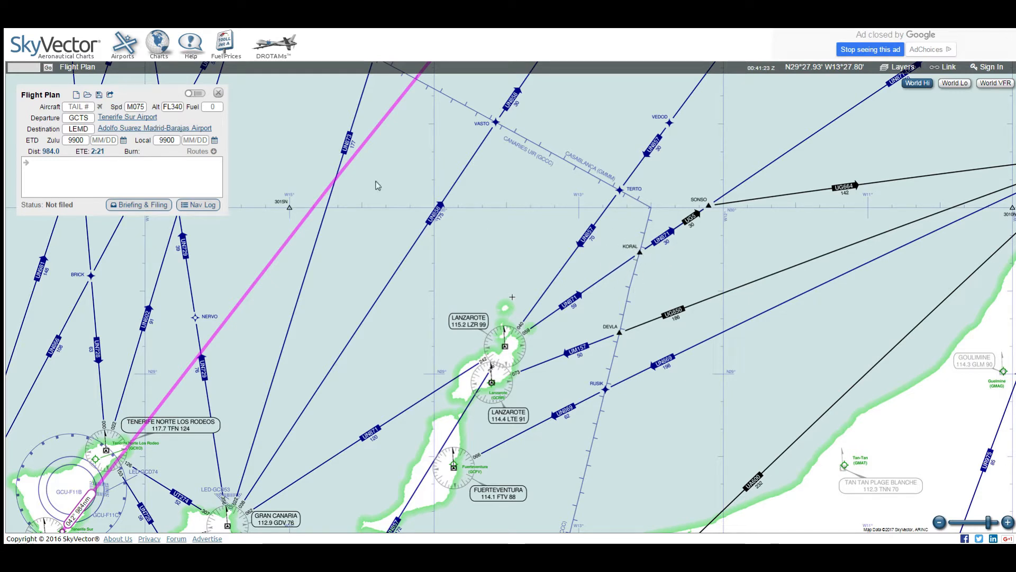
drag(360, 152, 640, 251)
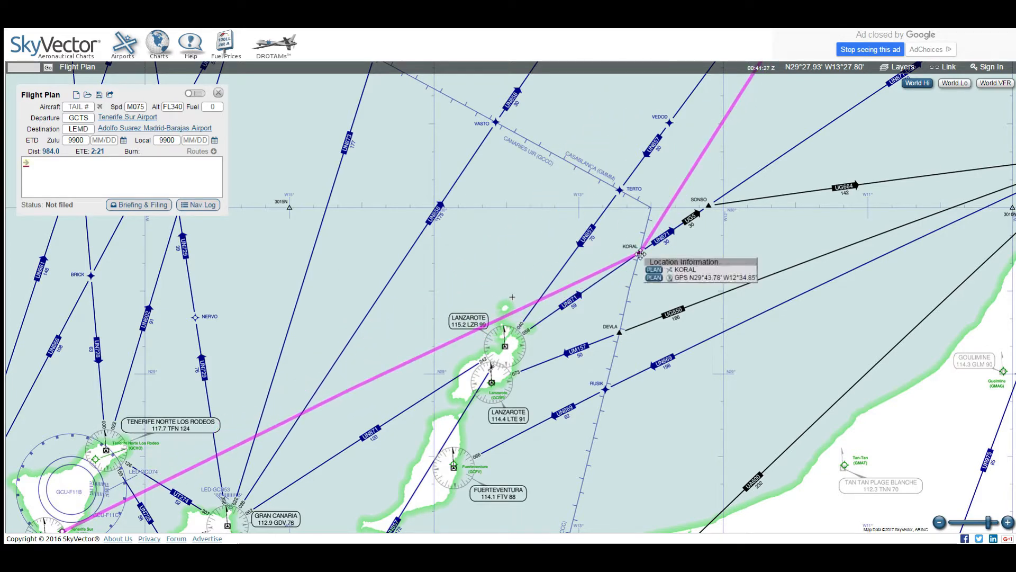
click(646, 269)
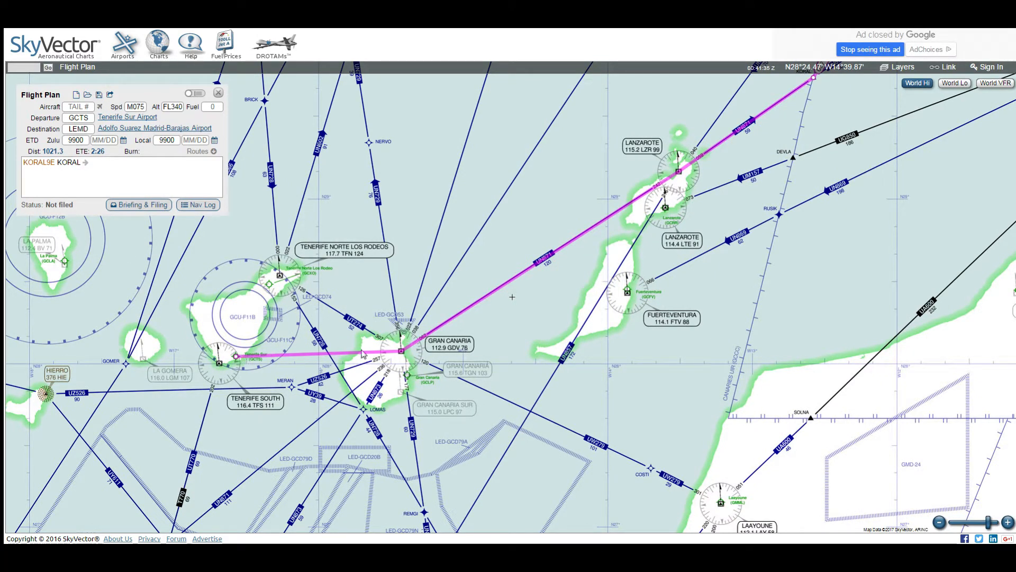
Trace the KORAL9E departure past Lanzarote to KORAL and follow airway UN871 through SONSO to Essaouira.
drag(501, 283, 416, 357)
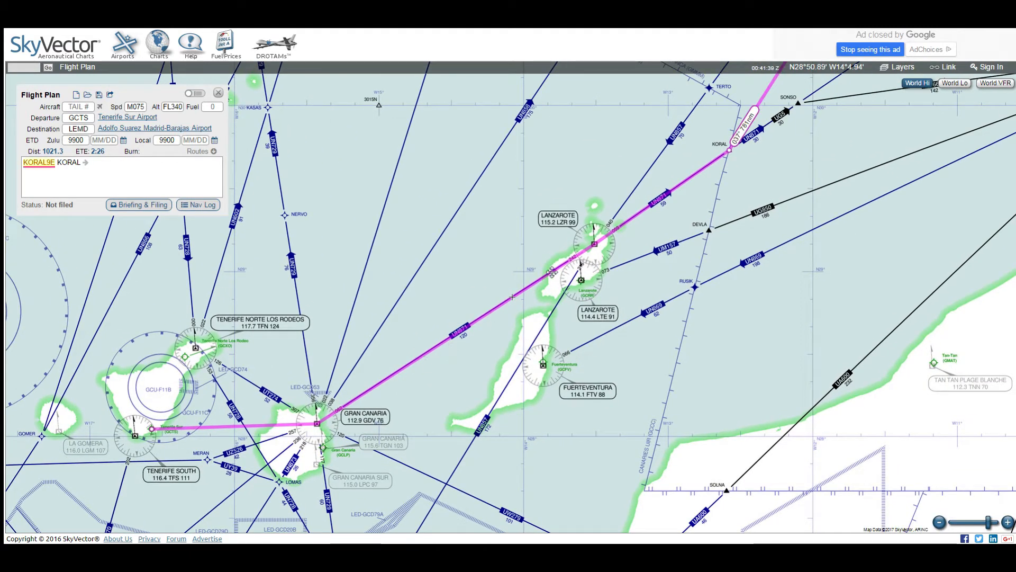
drag(607, 234, 433, 356)
drag(659, 247, 504, 331)
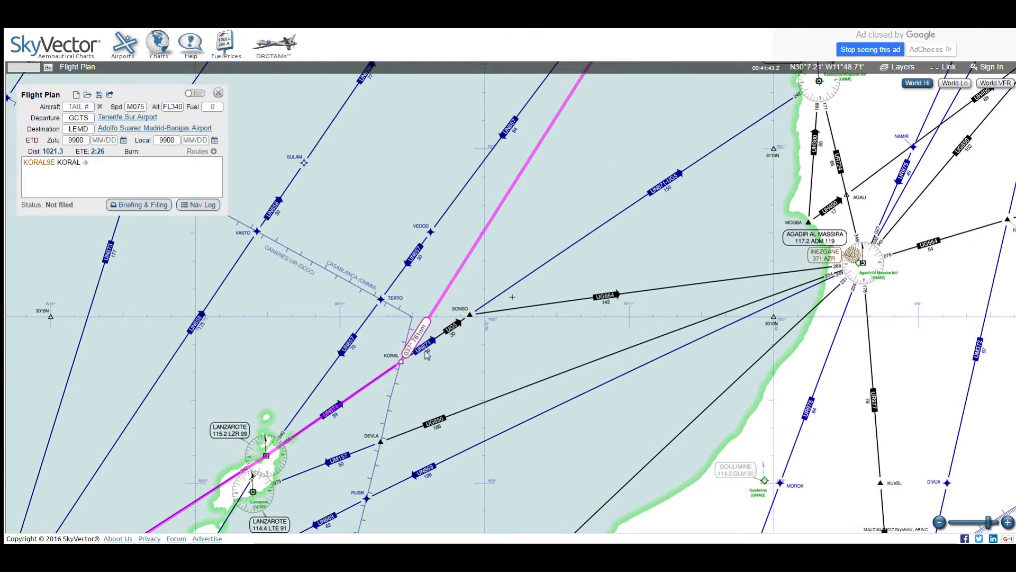
drag(737, 193, 671, 265)
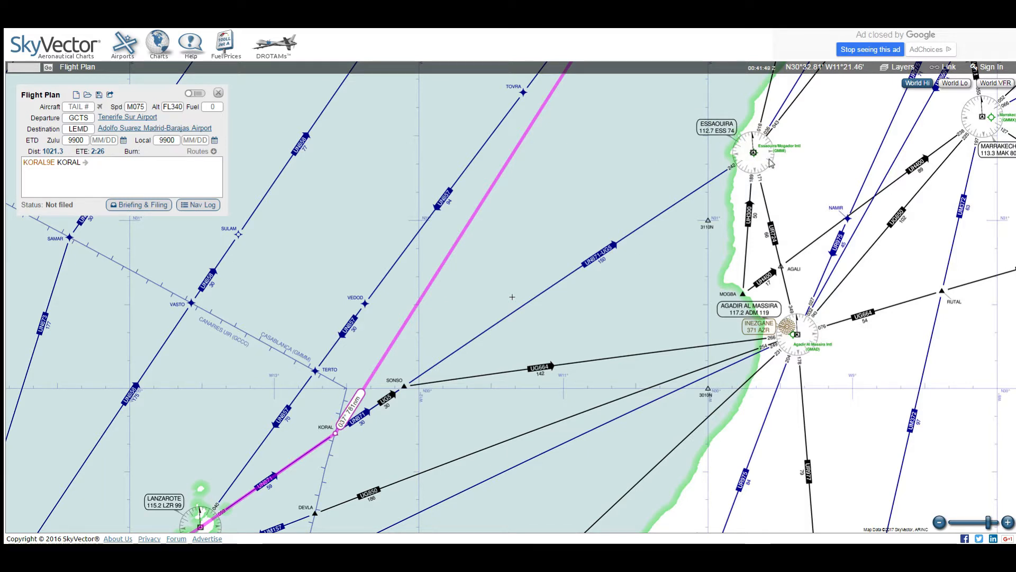
Extend the route from KORAL along airway UN871 to the Essaouira VOR (ESS) on the Moroccan coast.
drag(612, 304, 675, 225)
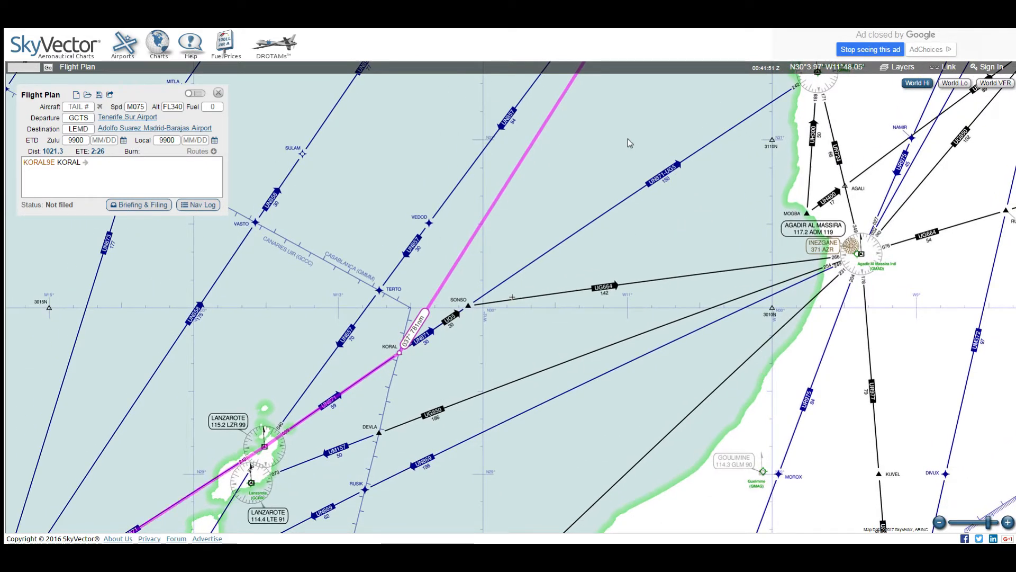
drag(594, 187, 519, 299)
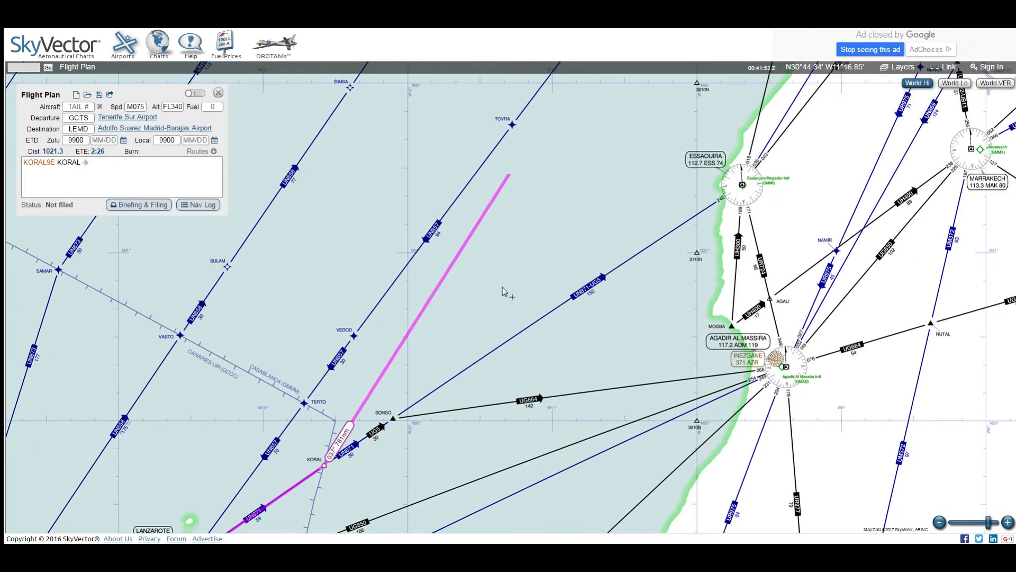
drag(465, 243, 743, 185)
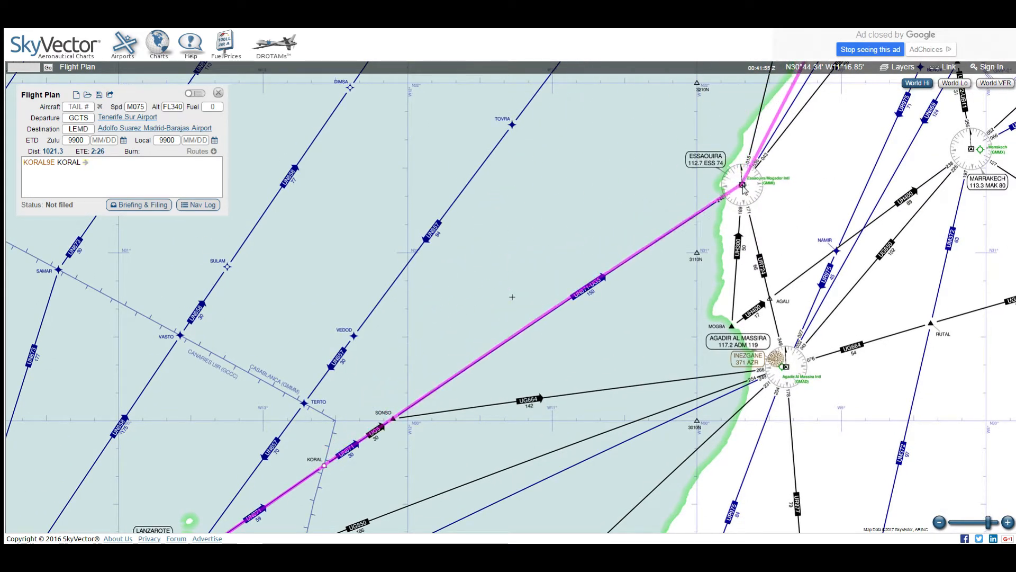
click(758, 213)
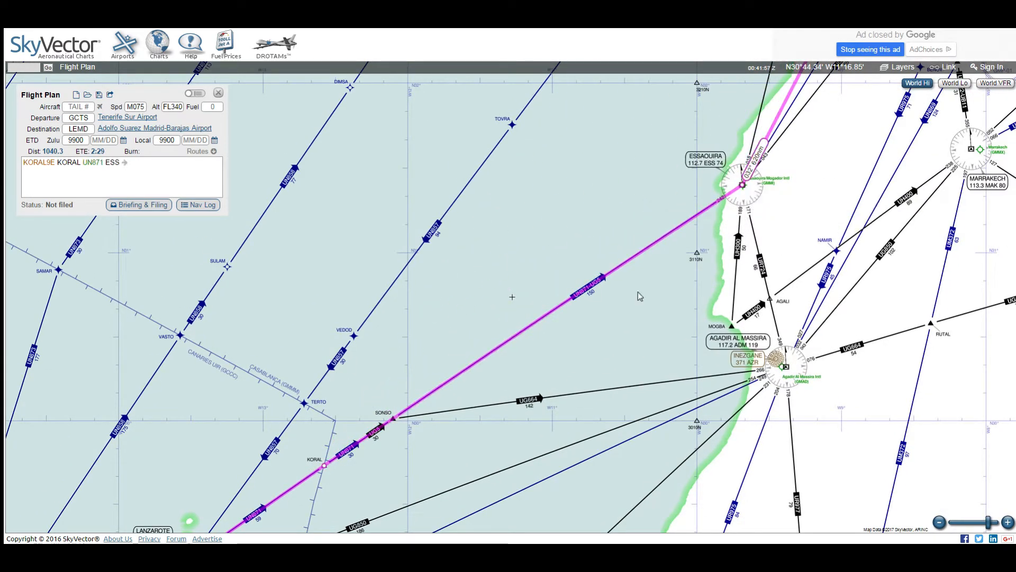
Extend the route from Essaouira along UG5 to the Casablanca VOR (CBA) and along G5 to Vejer de la Frontera (VJF).
drag(478, 463, 581, 347)
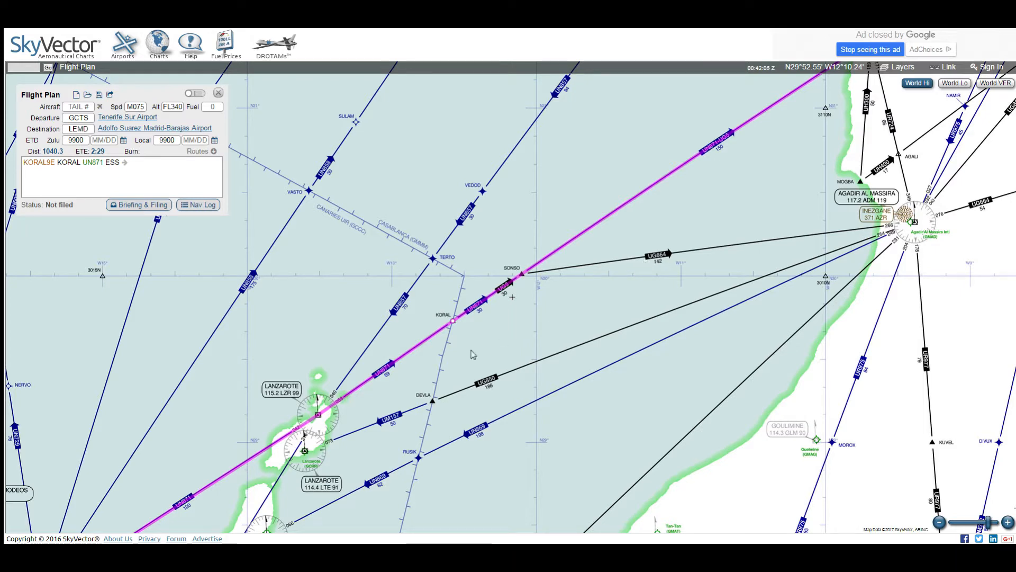
drag(399, 383, 462, 338)
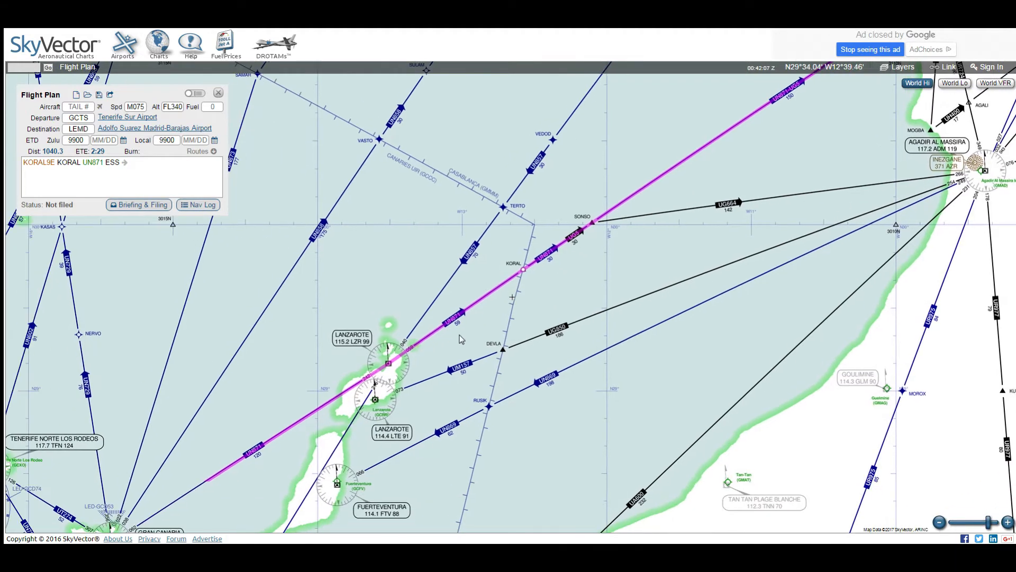
drag(602, 260, 383, 422)
drag(606, 279, 396, 457)
drag(462, 275, 274, 467)
drag(344, 357, 398, 246)
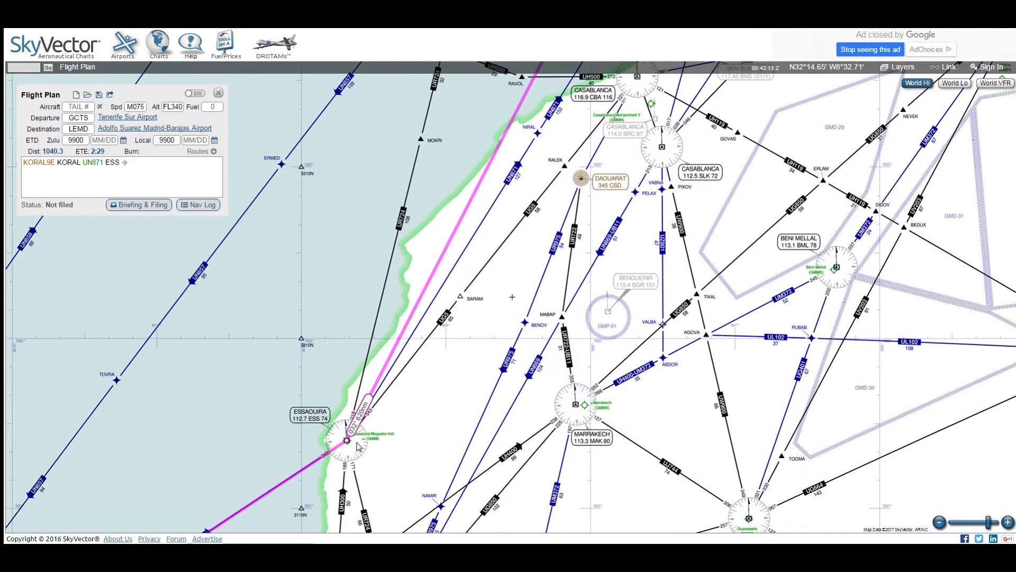
drag(459, 308, 412, 380)
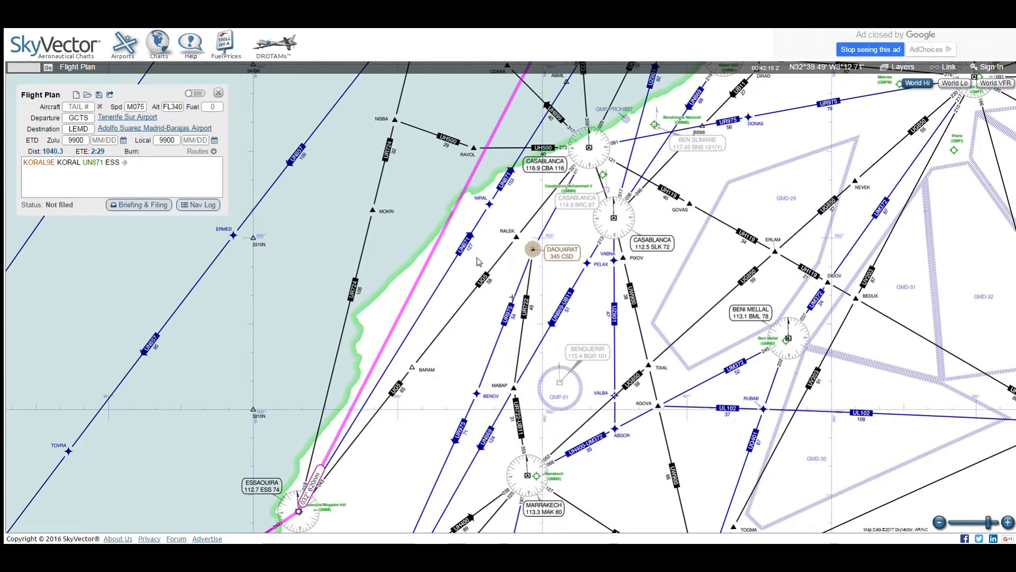
drag(479, 262, 404, 385)
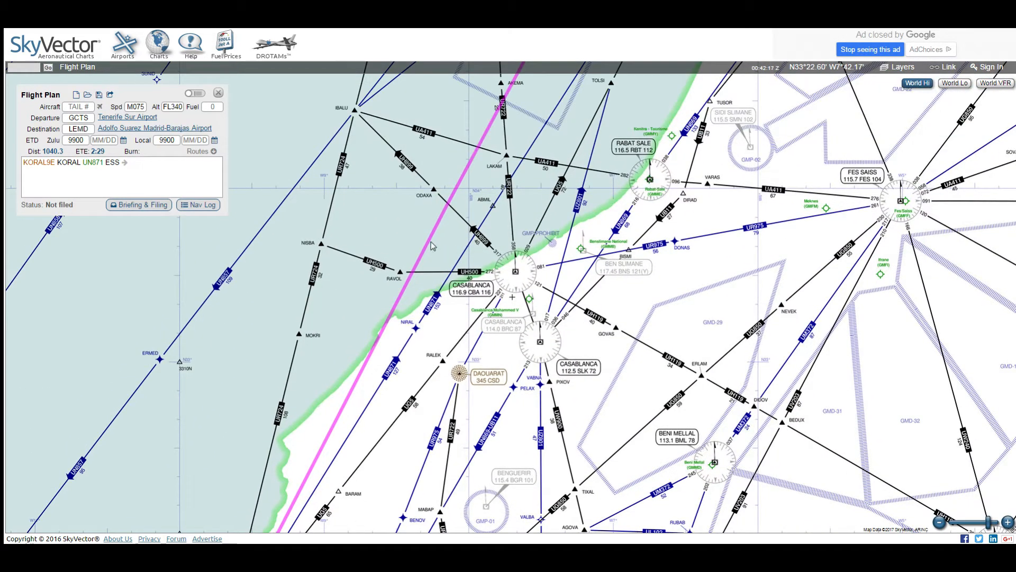
drag(431, 242, 516, 272)
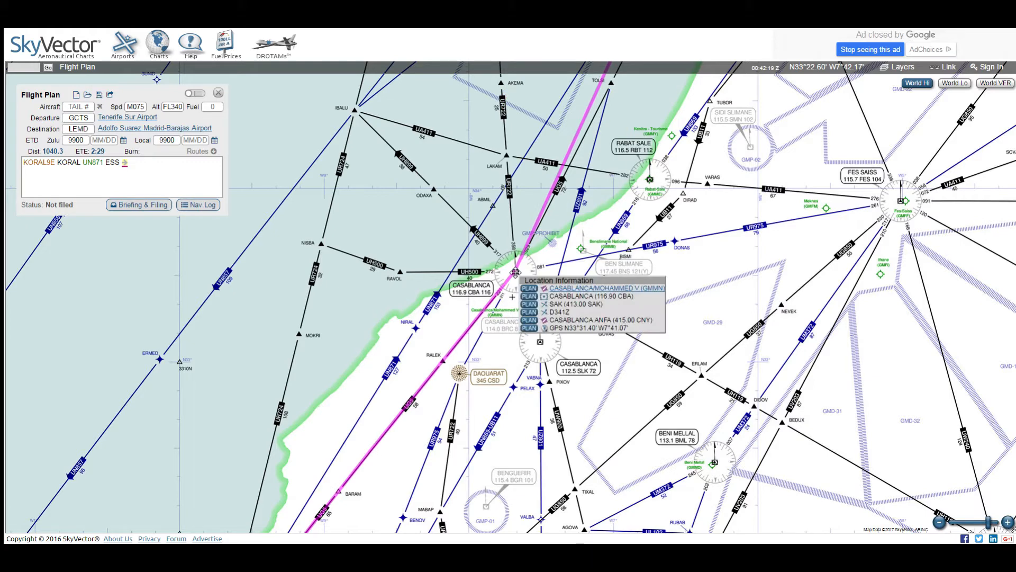
click(534, 296)
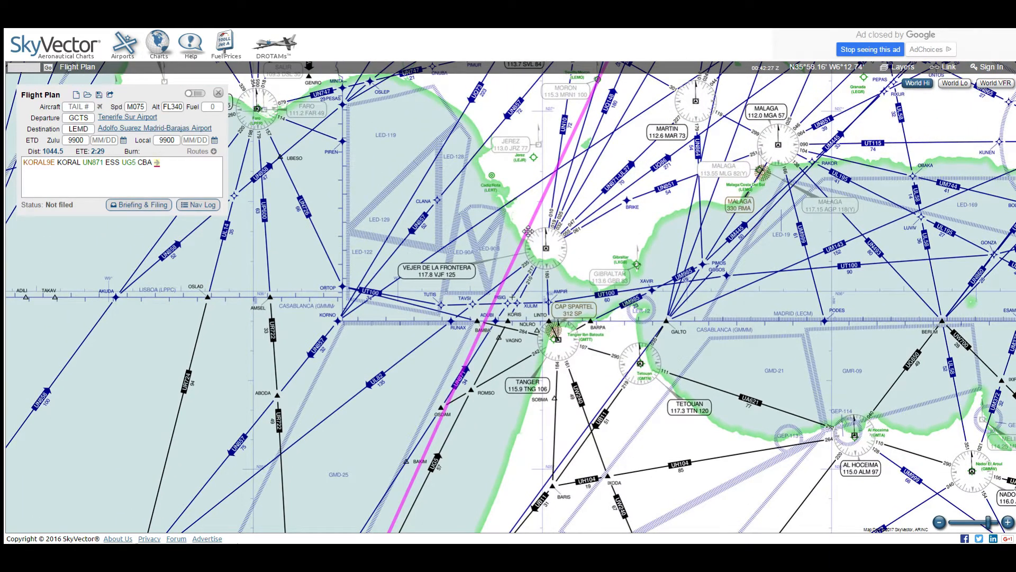
drag(547, 249, 546, 248)
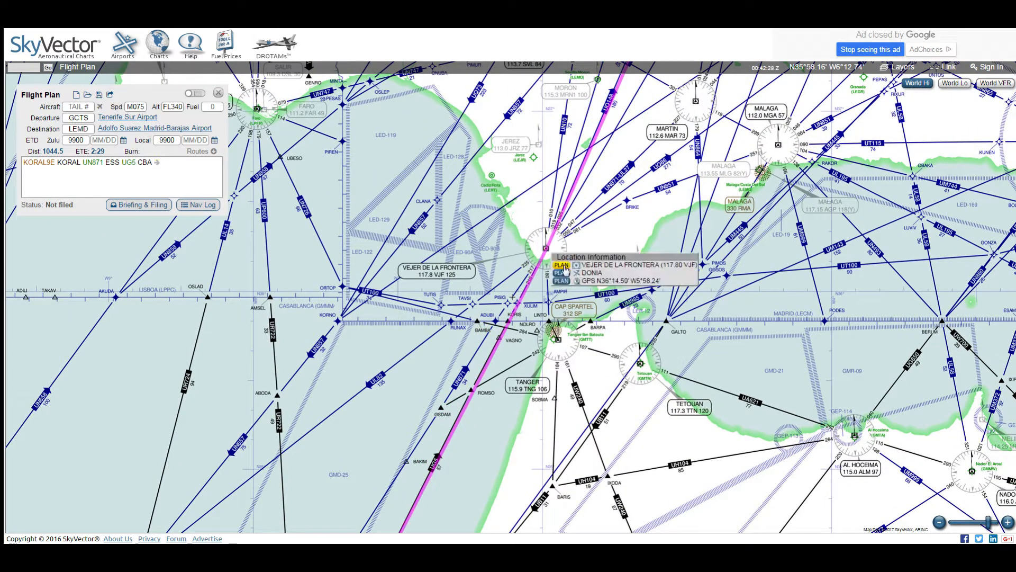
click(561, 267)
Route the flight from Vejer de la Frontera direct to the Hinojosa VOR (HIJ) north of Sevilla.
drag(612, 198, 528, 400)
drag(593, 258, 592, 308)
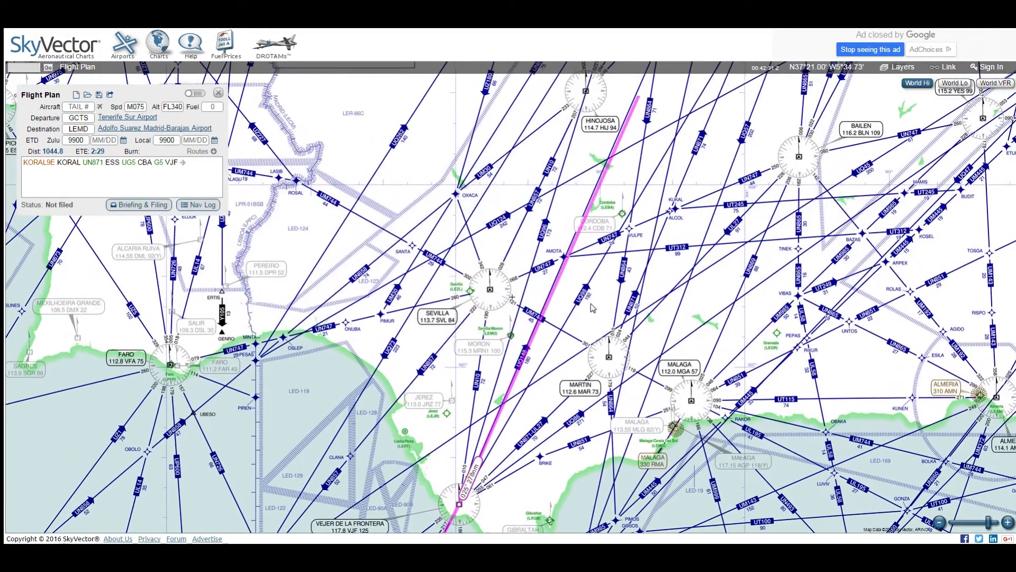
drag(718, 236, 655, 365)
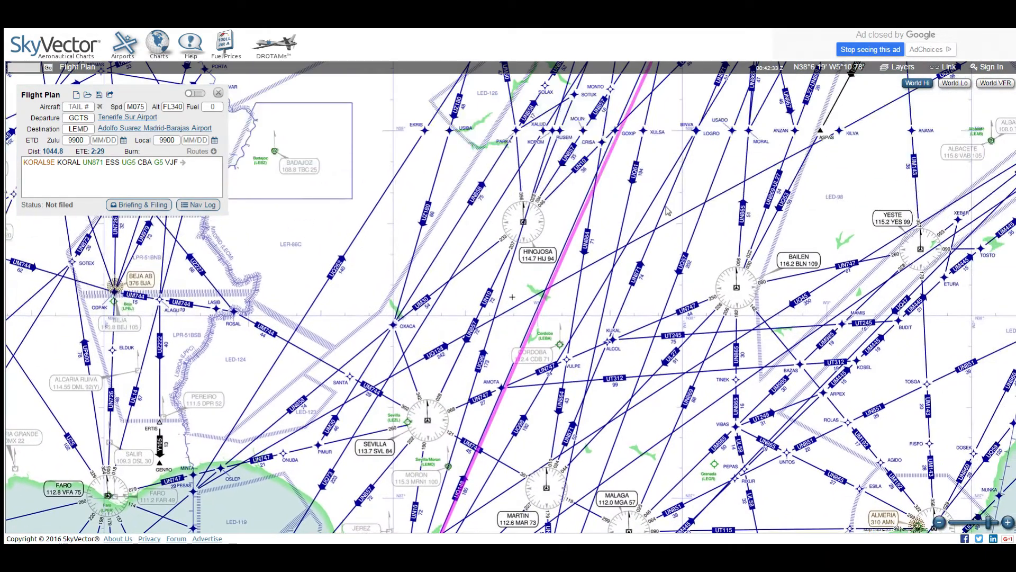
drag(669, 196, 632, 330)
drag(654, 229, 614, 329)
drag(662, 201, 678, 125)
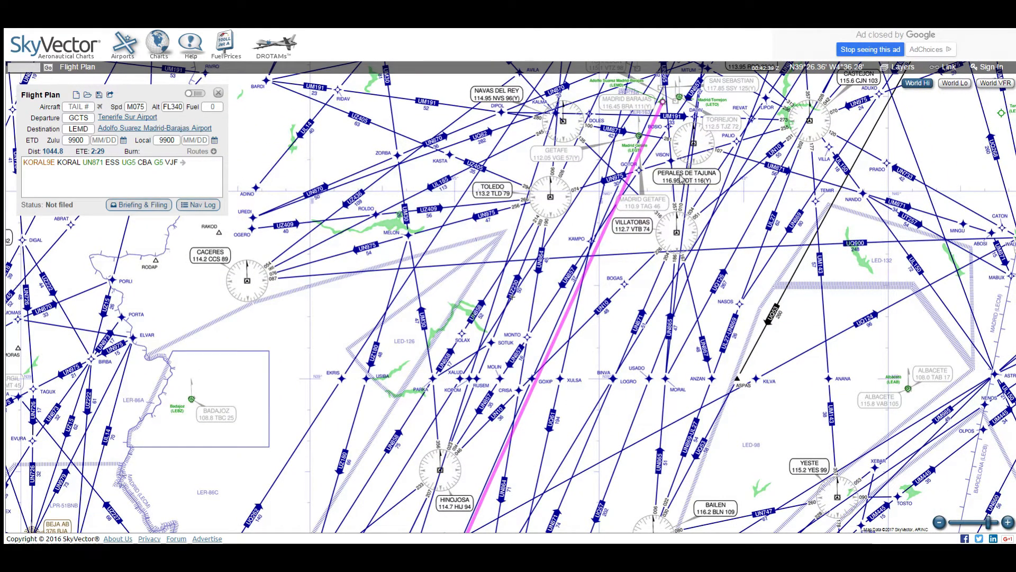
drag(708, 293, 712, 180)
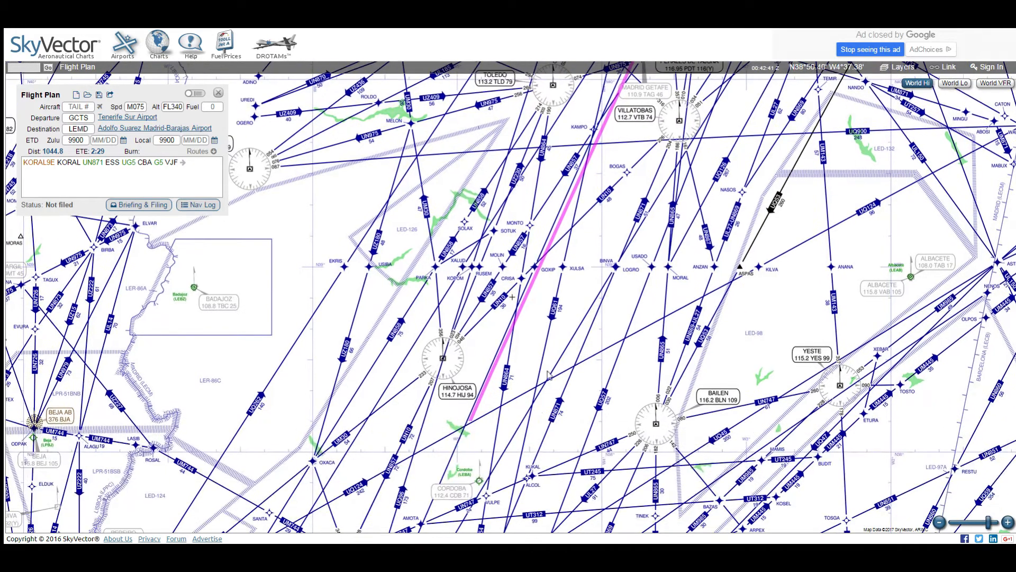
drag(475, 456, 543, 291)
mouse_move(554, 385)
mouse_down()
mouse_move(592, 276)
mouse_move(565, 376)
mouse_up()
drag(564, 202, 514, 223)
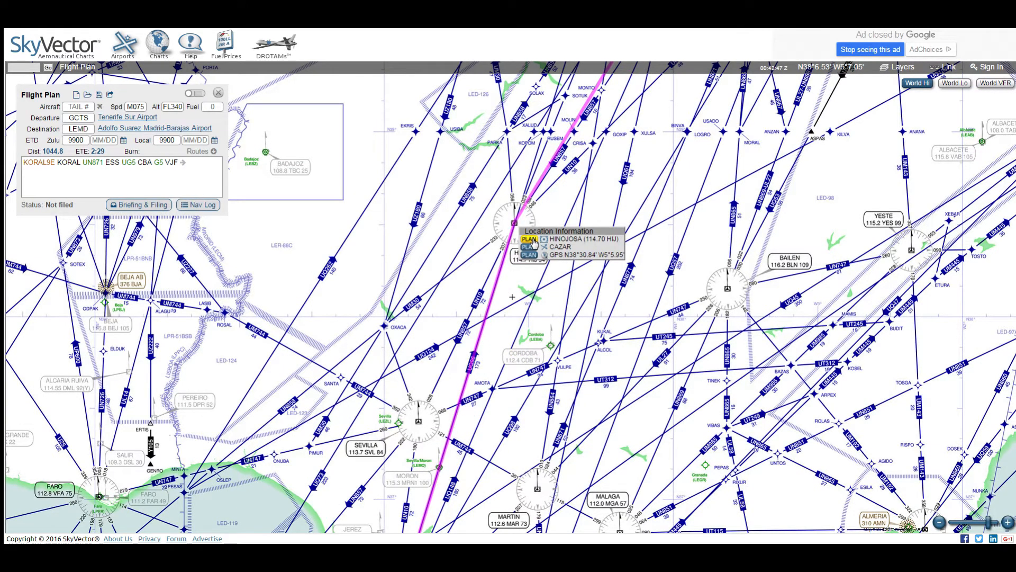
click(530, 239)
Extend the route from Hinojosa along UZ230 to SOTUK and include the SOTUK2C arrival into Madrid.
drag(610, 228, 597, 299)
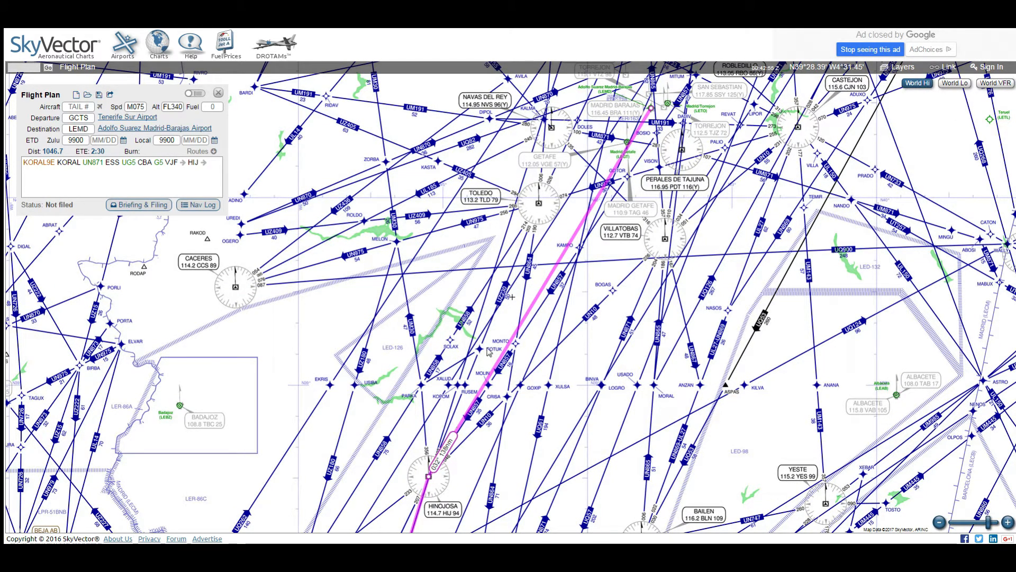
drag(516, 330, 479, 350)
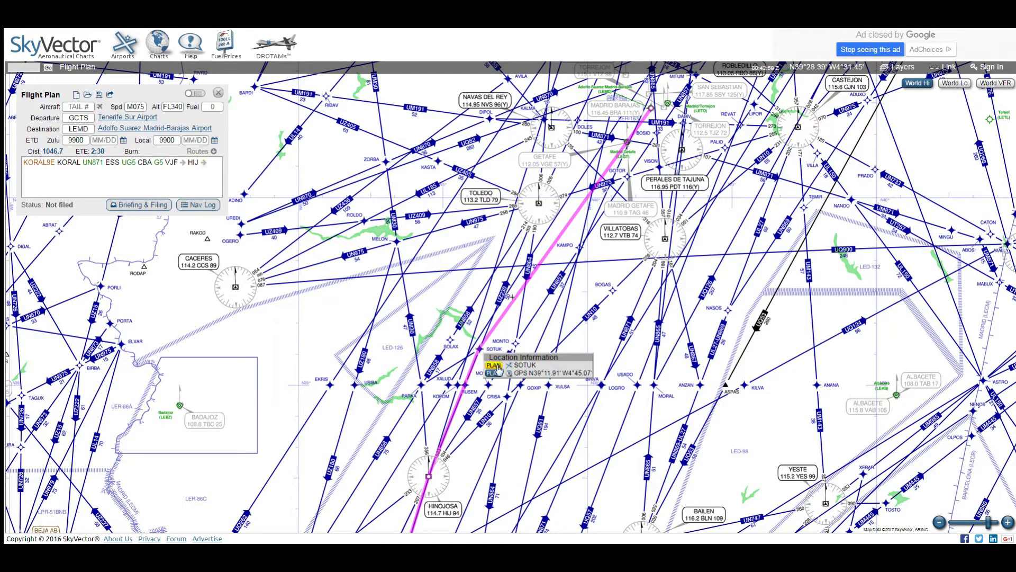
click(495, 367)
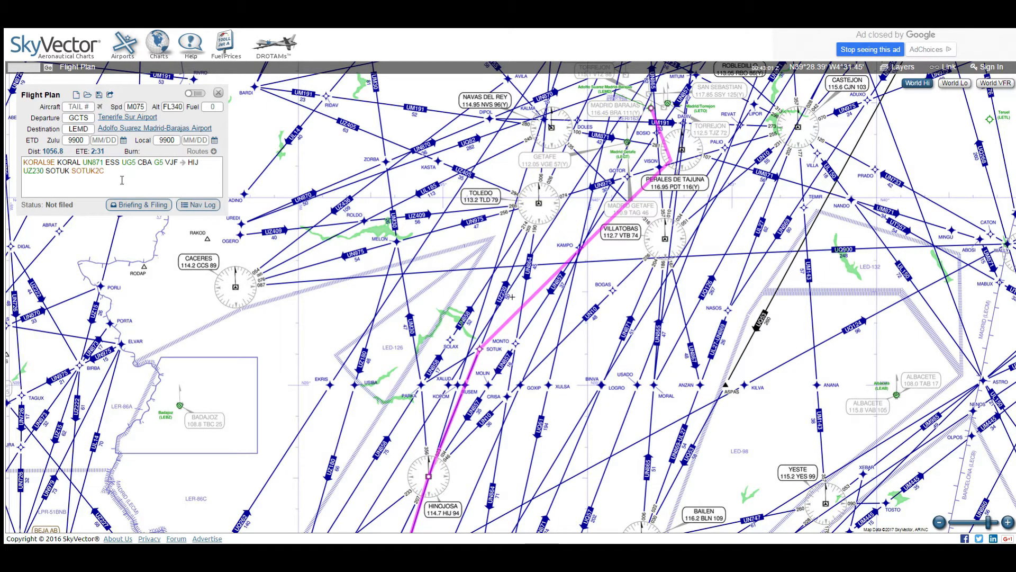
mouse_move(104, 173)
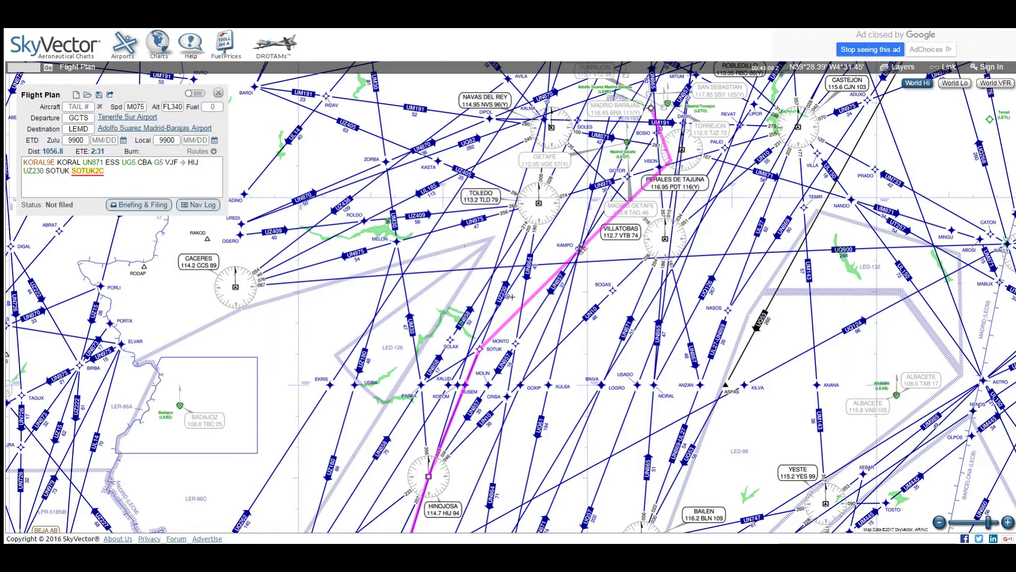
Trace the planned route back from SOTUK through Hinojosa to Vejer de la Frontera, examining the airways beside the direct leg.
drag(479, 294, 513, 251)
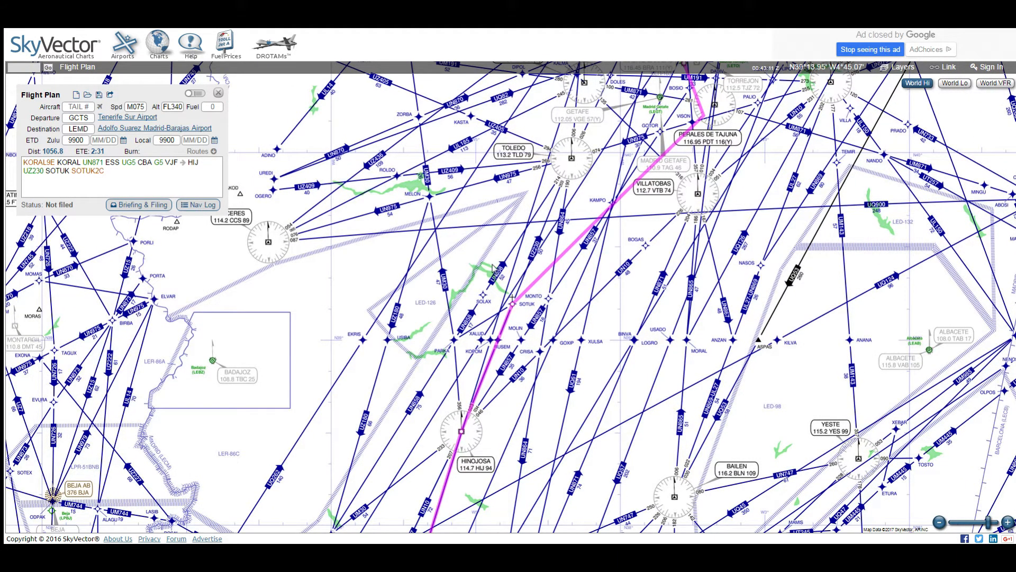
drag(583, 376, 653, 250)
scroll(653, 251, down, 1)
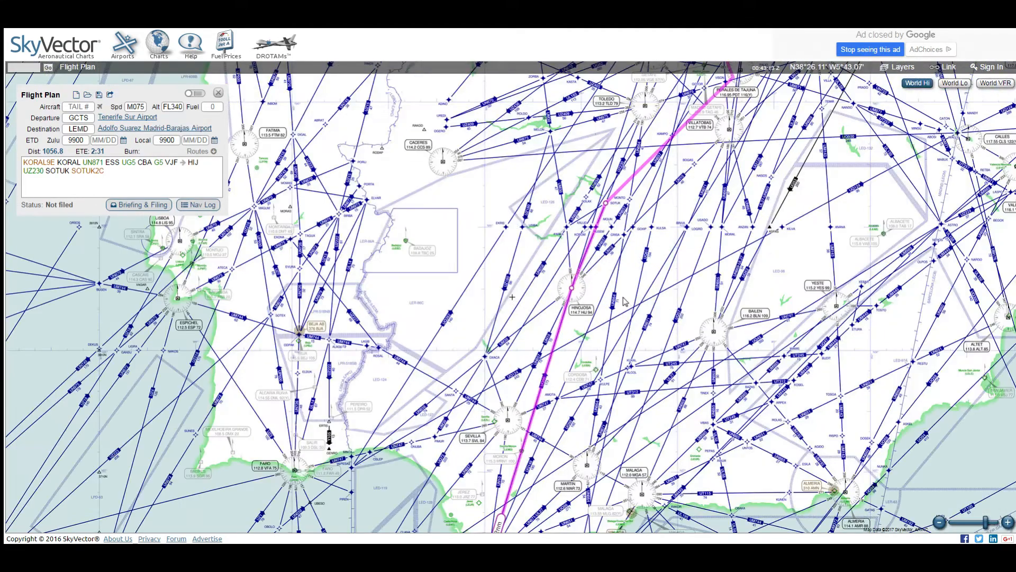
drag(600, 352, 632, 286)
scroll(622, 291, up, 2)
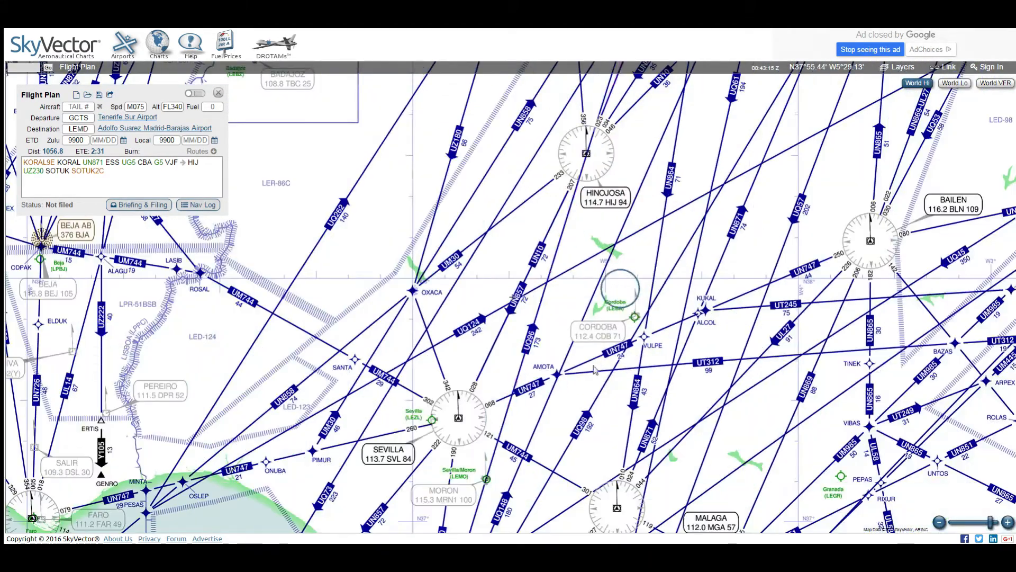
drag(594, 364, 665, 229)
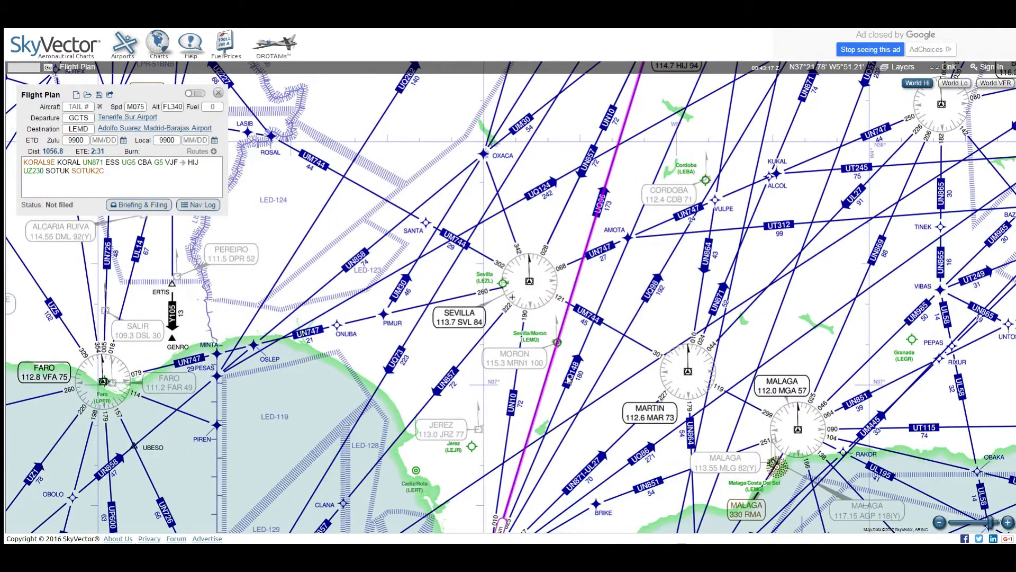
drag(566, 389, 607, 261)
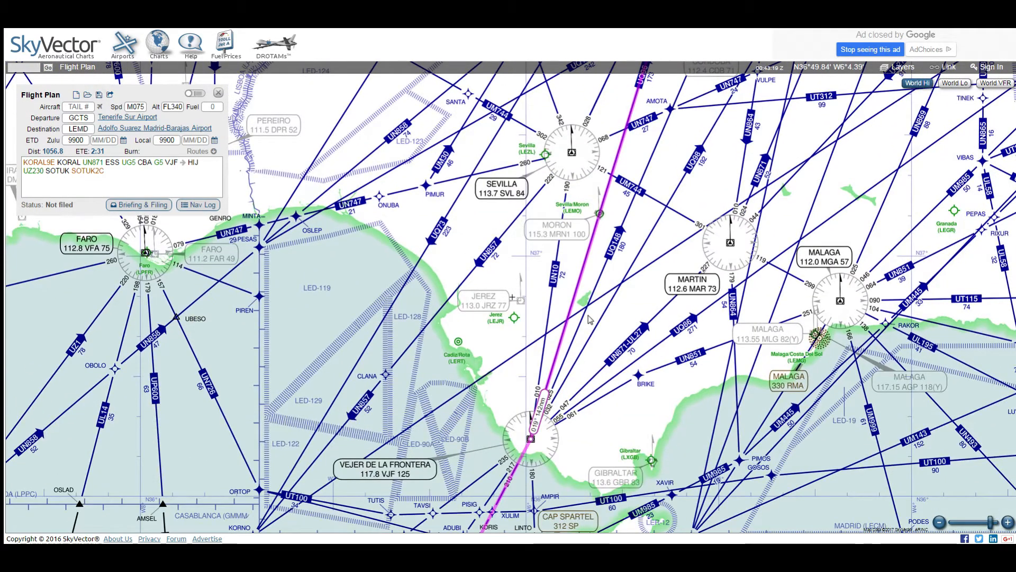
drag(565, 392, 587, 314)
drag(609, 270, 587, 336)
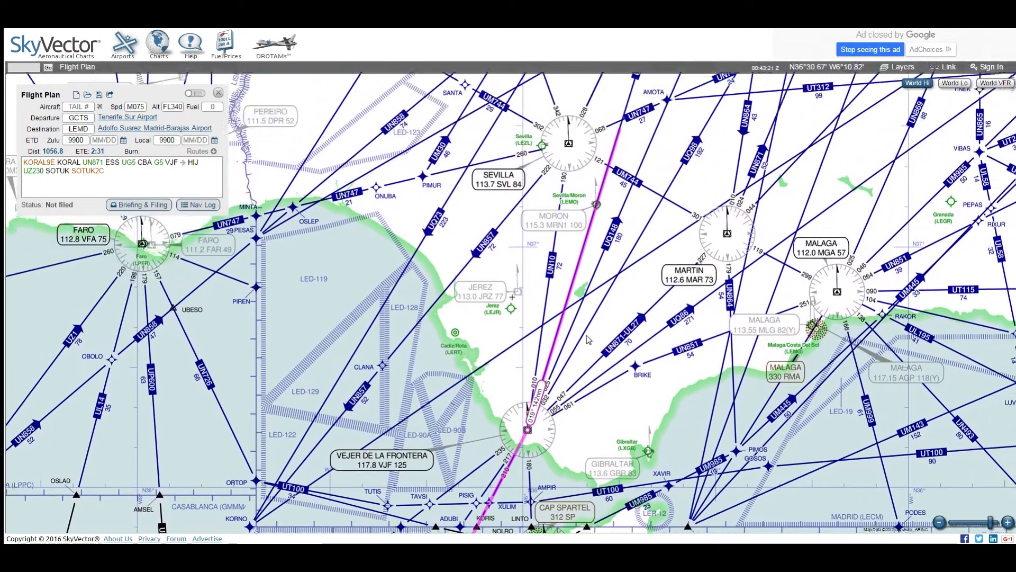
Examine the route's course across Spain against the surrounding high-altitude airways, and follow the airway network north into central France.
scroll(586, 337, down, 1)
drag(625, 260, 566, 352)
scroll(593, 276, down, 1)
scroll(597, 313, down, 1)
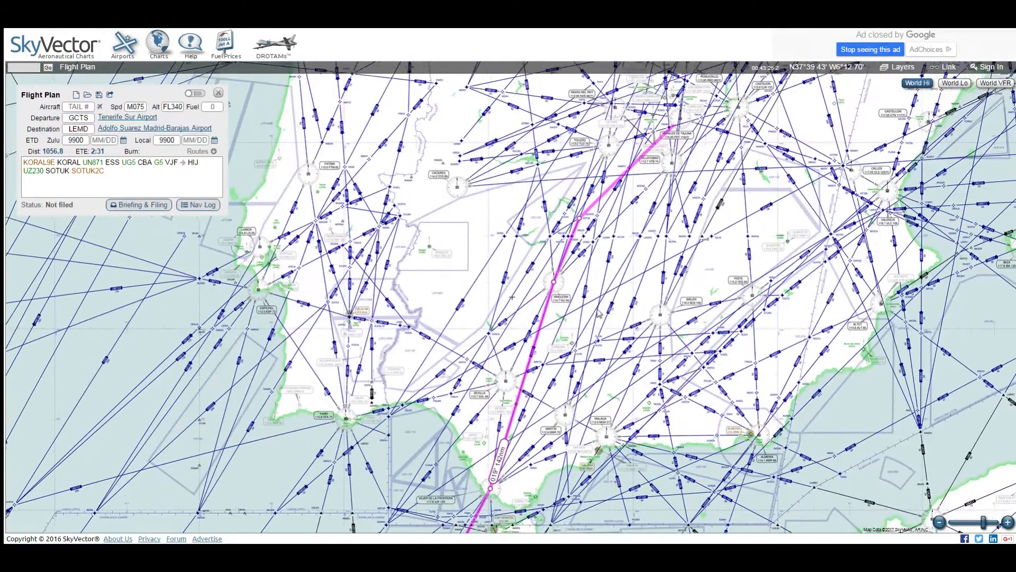
drag(627, 269, 605, 299)
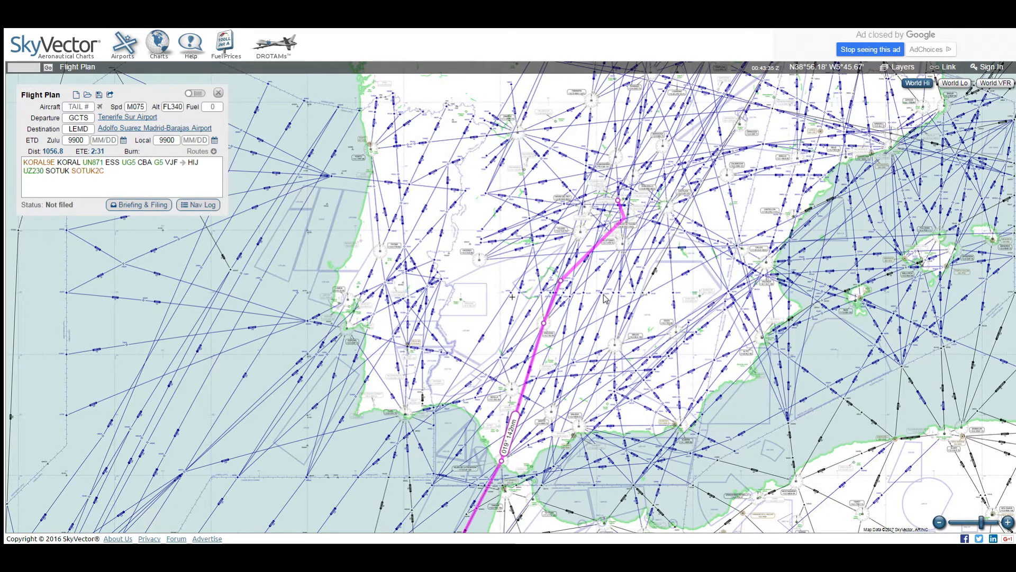
scroll(666, 252, down, 2)
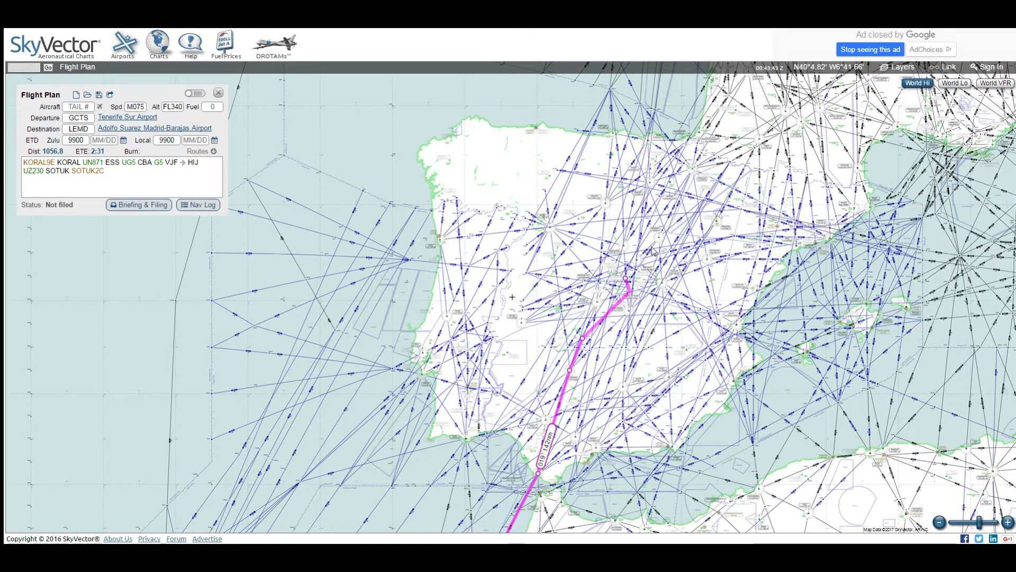
drag(671, 213, 637, 307)
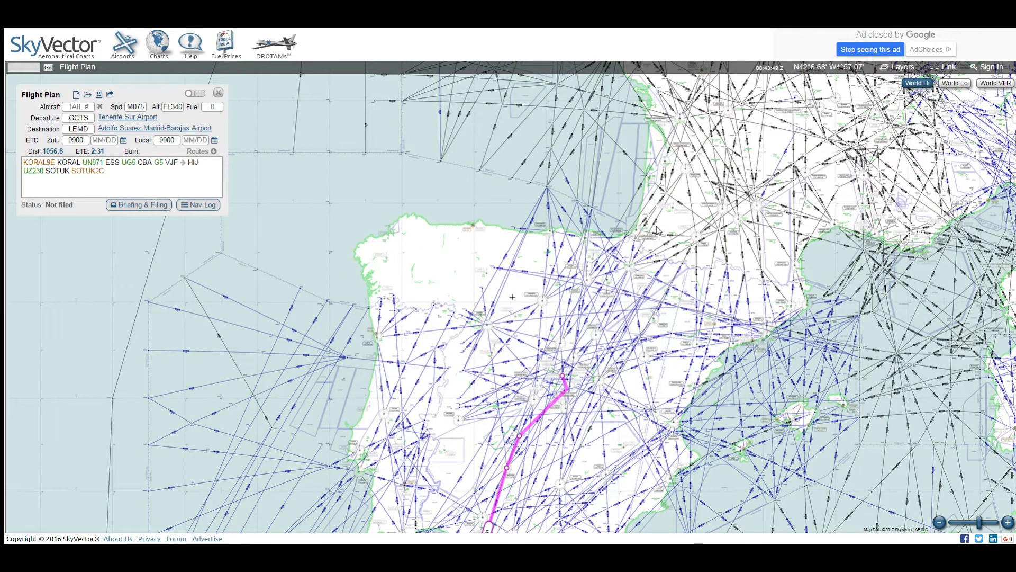
drag(608, 327, 670, 245)
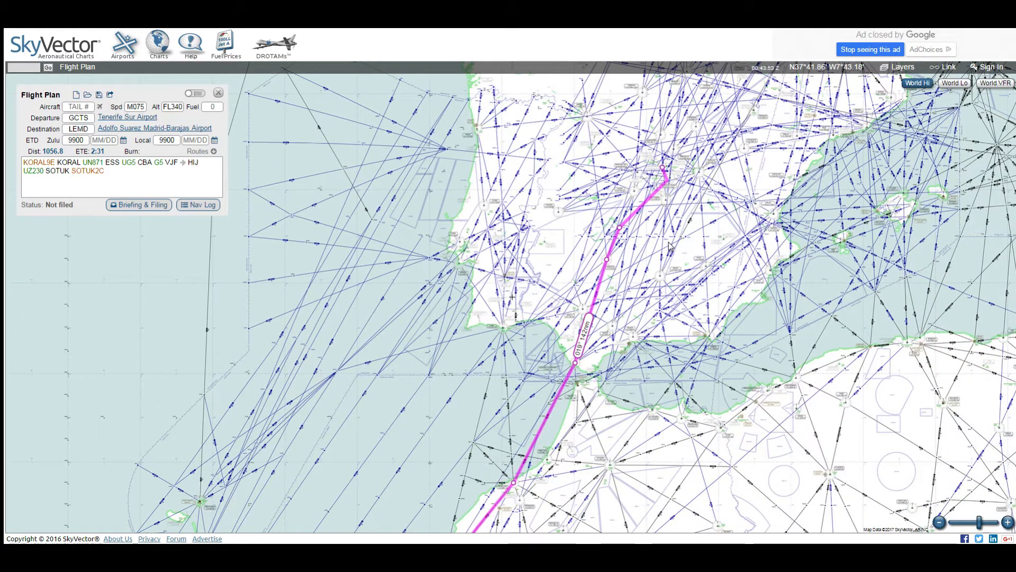
drag(696, 214, 653, 321)
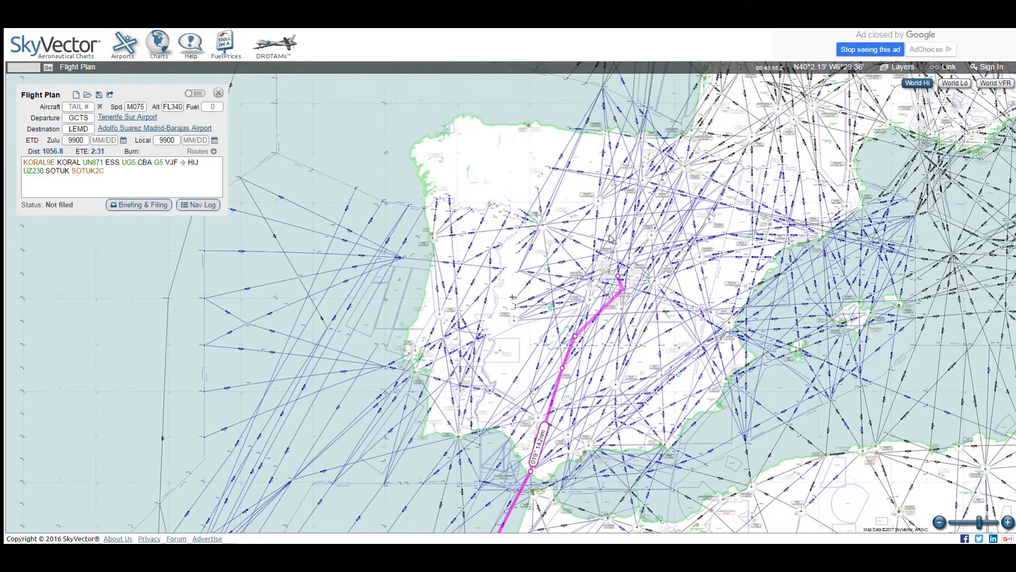
drag(687, 213, 655, 325)
drag(747, 194, 630, 336)
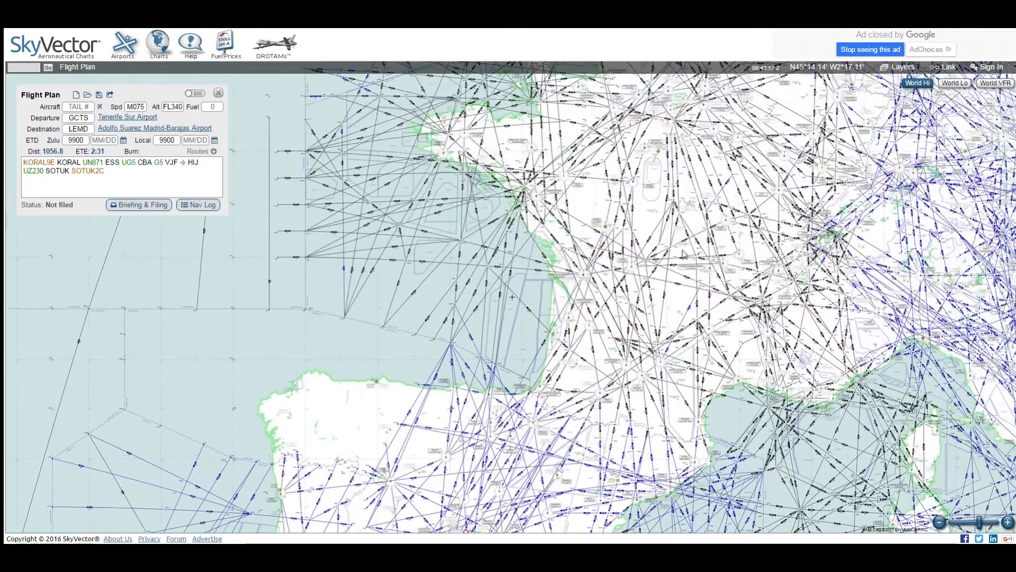
drag(714, 219, 631, 364)
scroll(615, 286, up, 2)
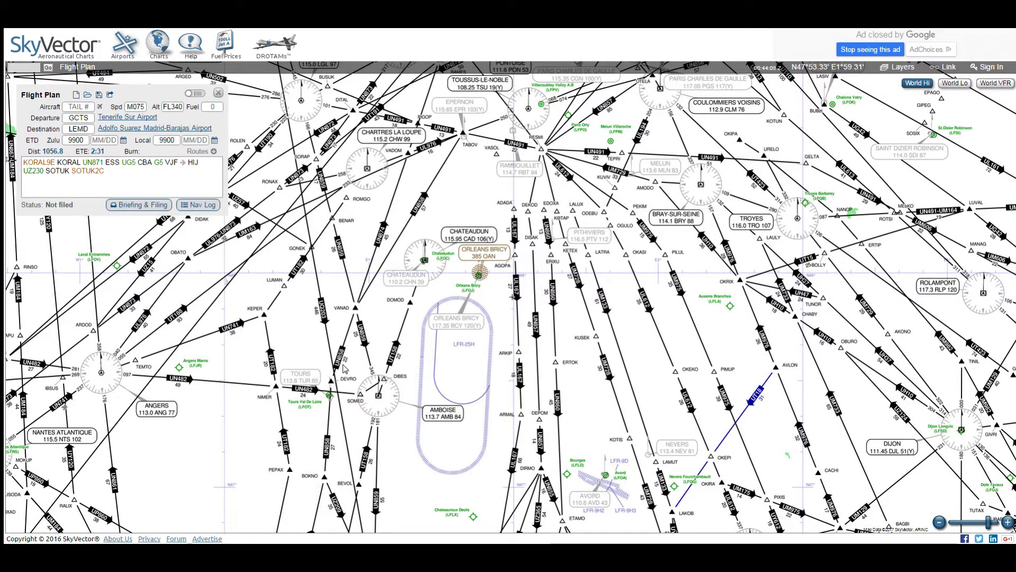
Examine the high-altitude airway network across France and Western Europe, and compare the airways over the British Isles and the North Sea.
scroll(458, 277, down, 3)
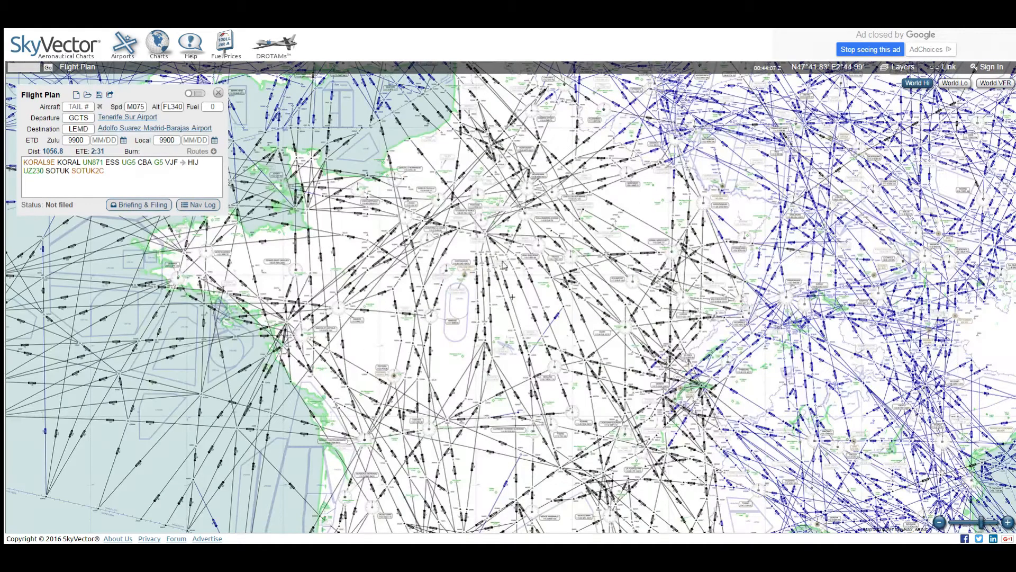
drag(560, 237, 576, 328)
scroll(589, 273, down, 1)
scroll(588, 273, down, 1)
scroll(575, 263, down, 1)
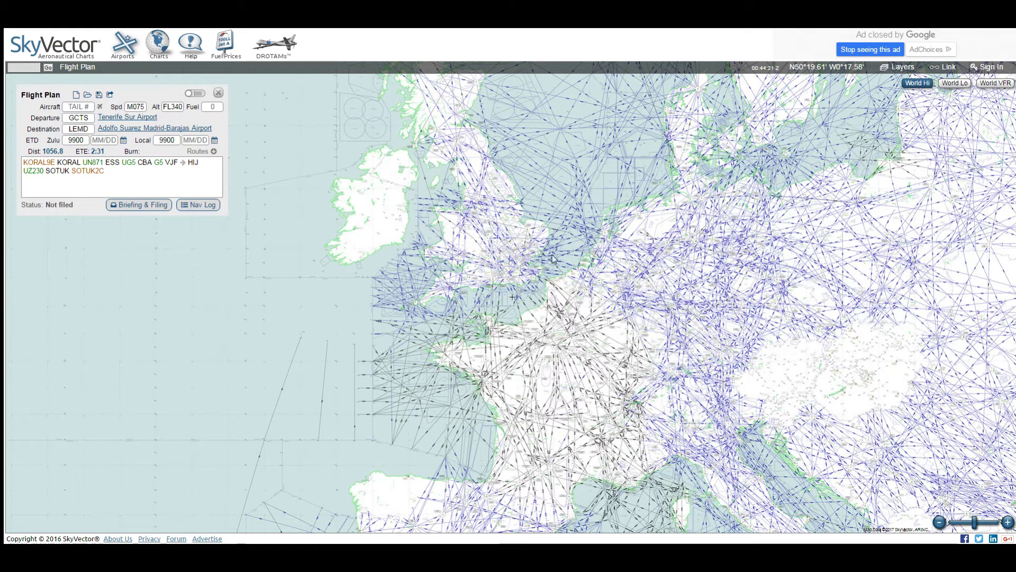
scroll(552, 258, up, 3)
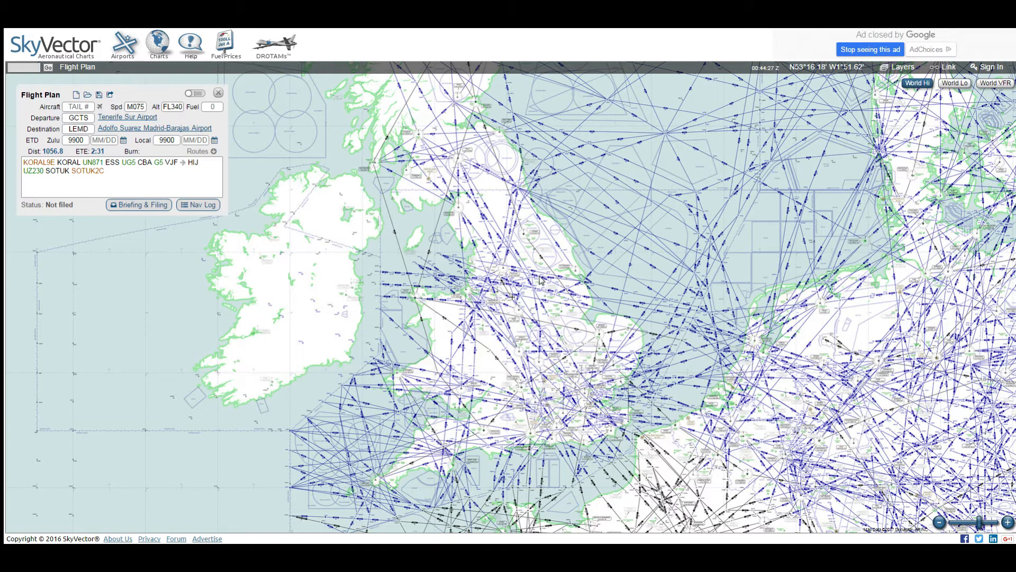
drag(523, 197, 580, 267)
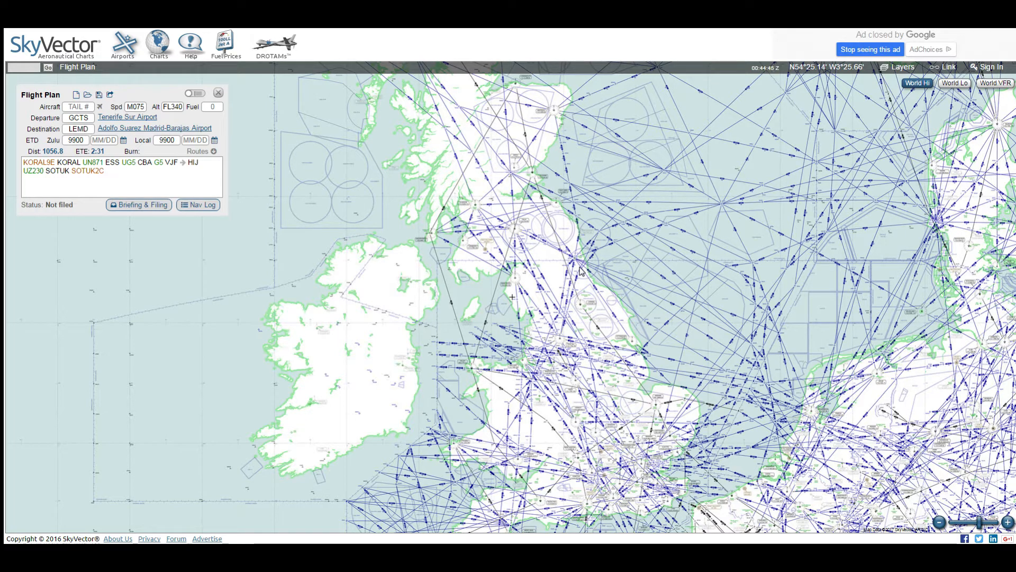
click(640, 328)
drag(618, 304, 589, 249)
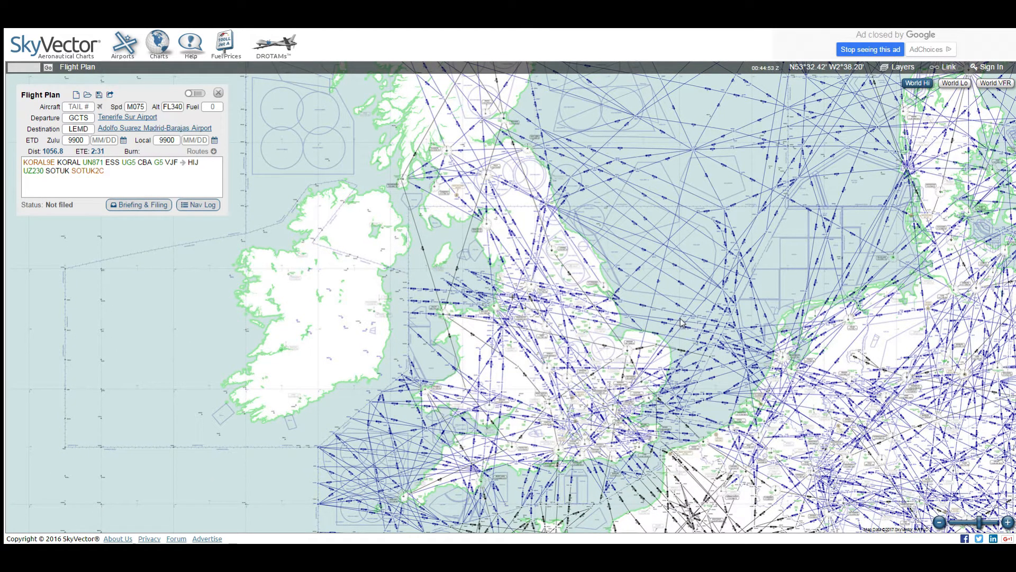
drag(681, 323, 611, 262)
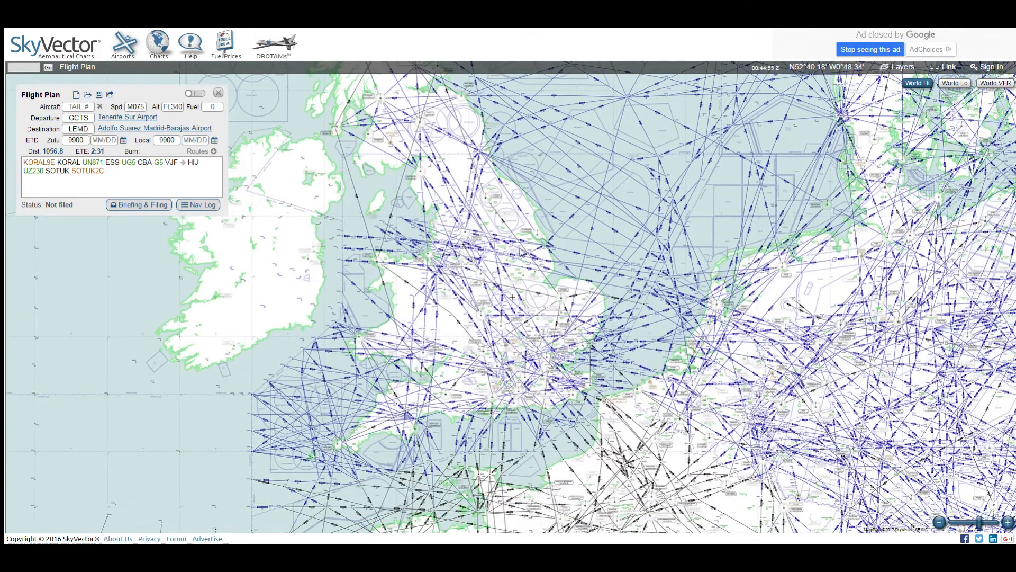
drag(676, 392, 654, 321)
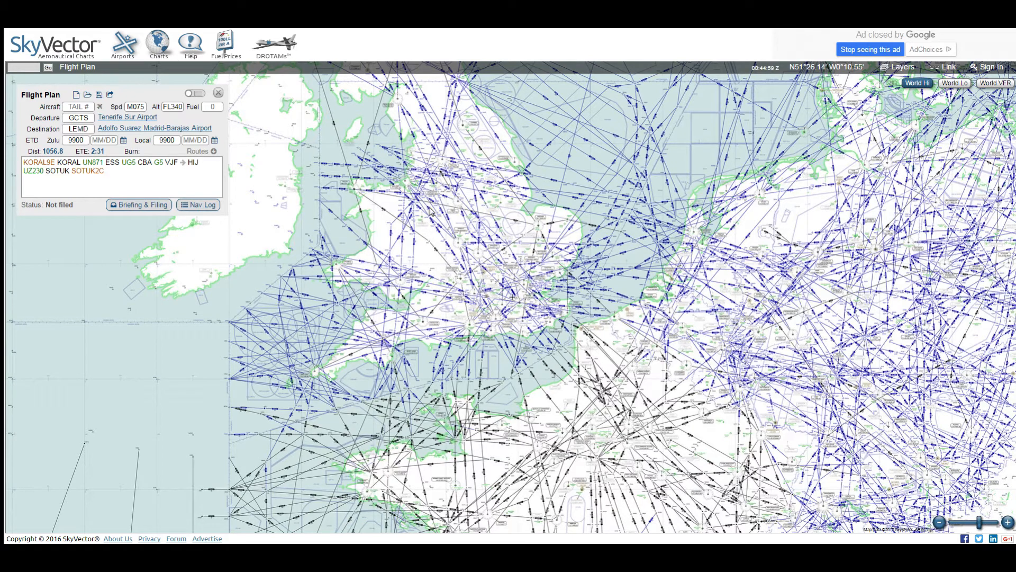
Clear the old route and set up a flight from Glasgow (EGPF) to London Heathrow (EGLL).
triple_click(117, 171)
key(BackSpace)
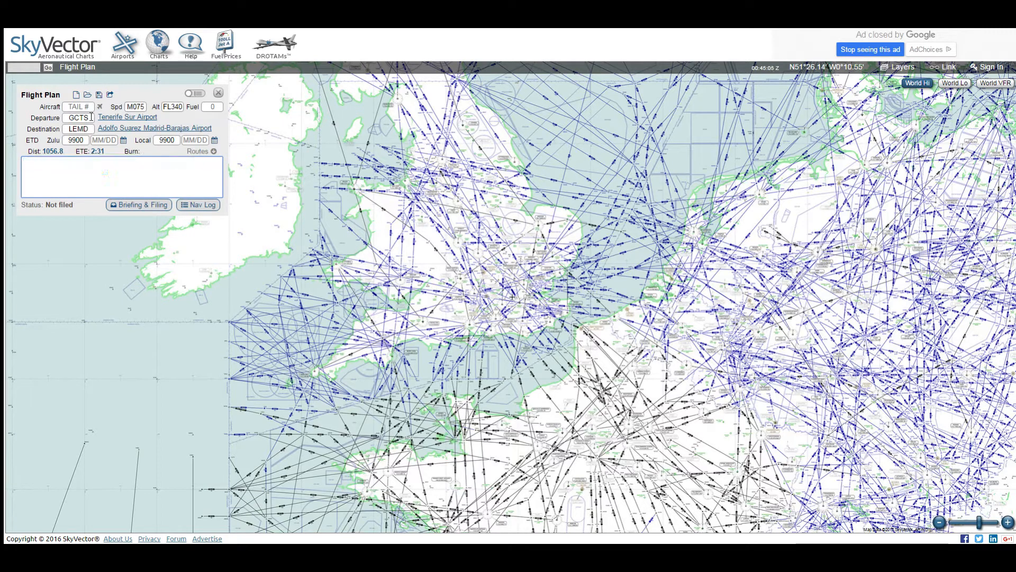
drag(91, 117, 45, 117)
text(E)
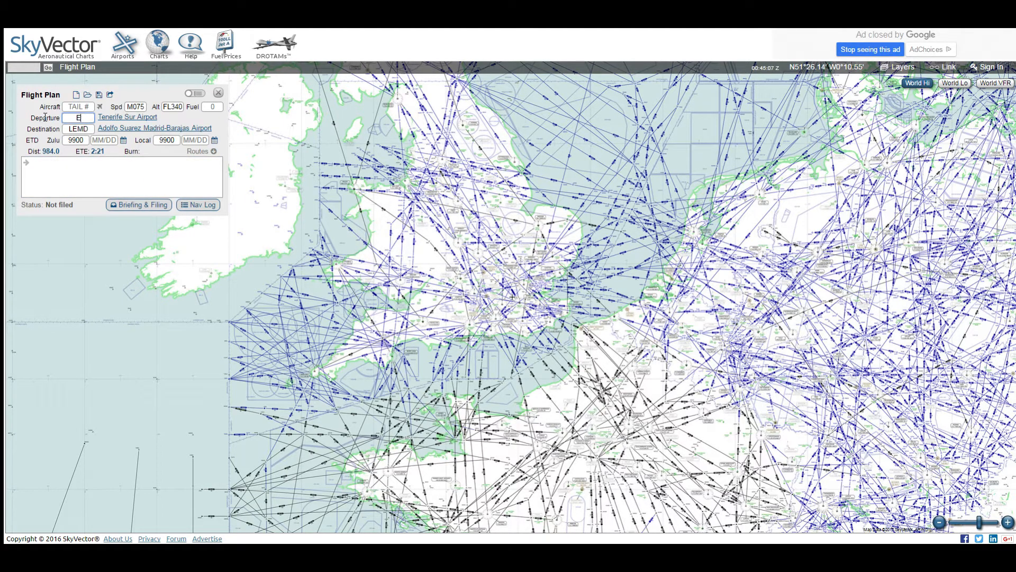
text(GPF)
key(Tab)
text(EG)
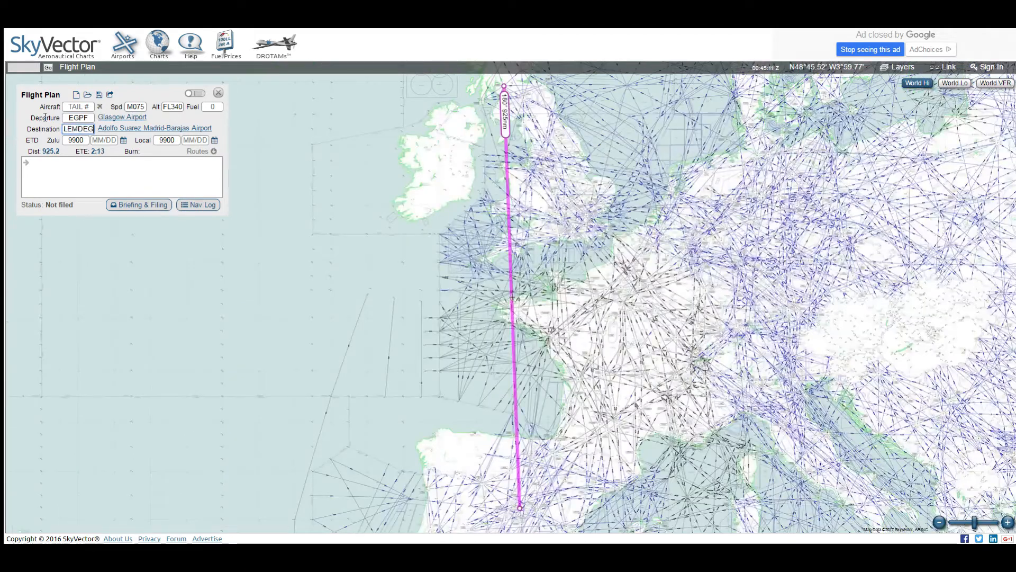
text(LL)
key(Delete)
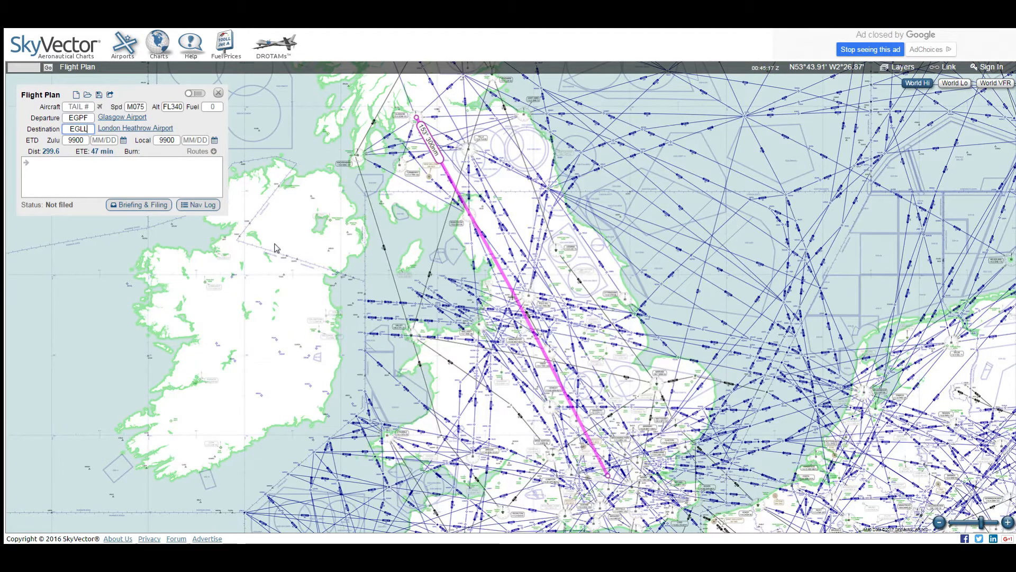
Route the flight out of Glasgow through the NORBO waypoint, using the NORBO1H departure.
drag(363, 169, 376, 234)
drag(426, 285, 428, 229)
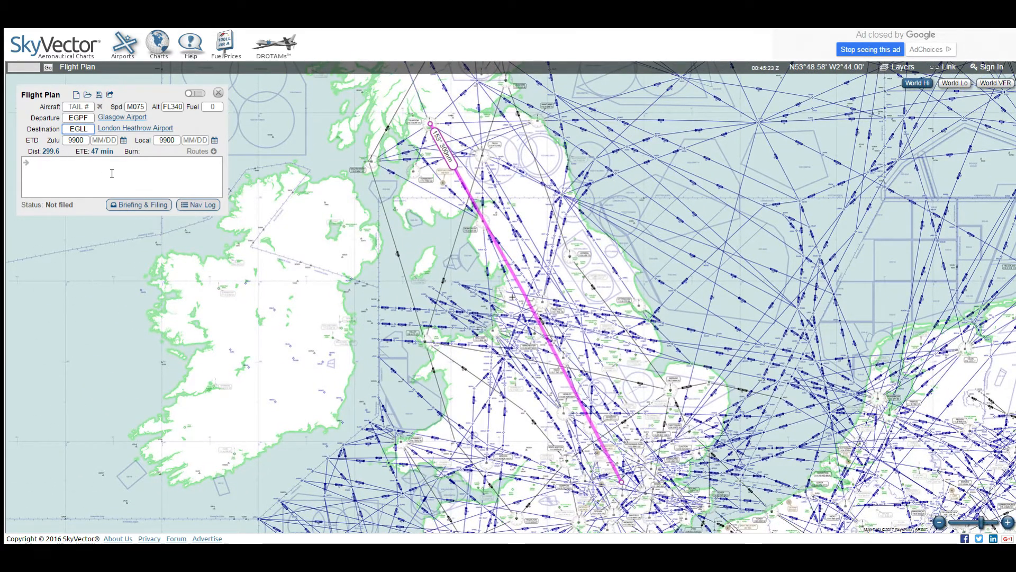
drag(395, 149, 429, 208)
scroll(429, 208, up, 3)
drag(527, 253, 487, 229)
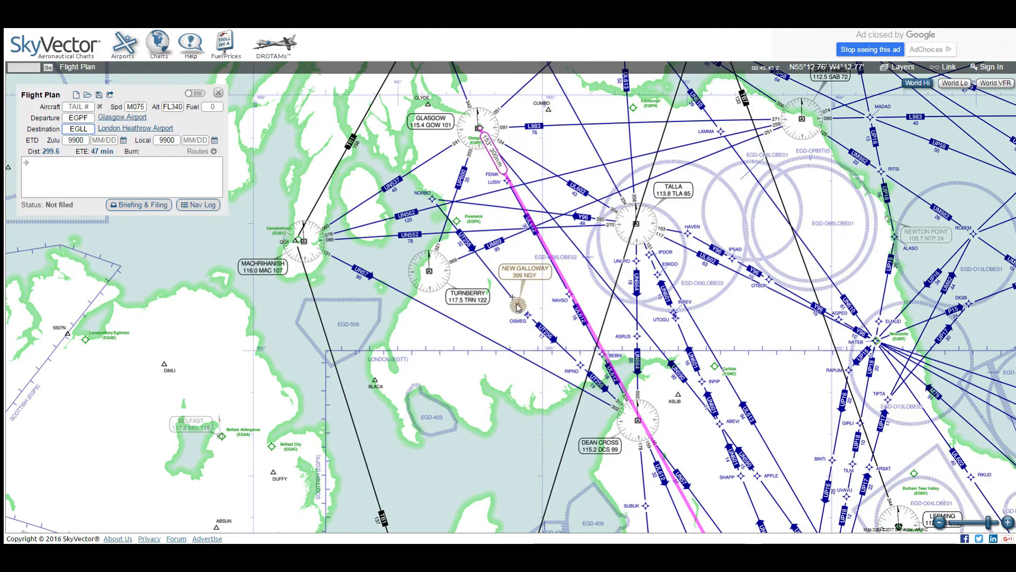
drag(551, 256, 432, 200)
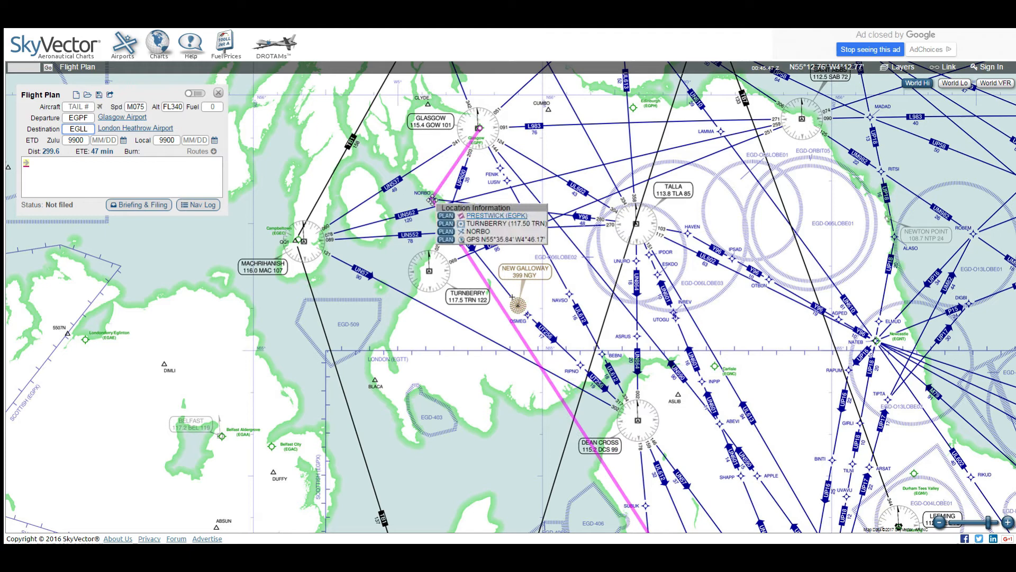
click(446, 231)
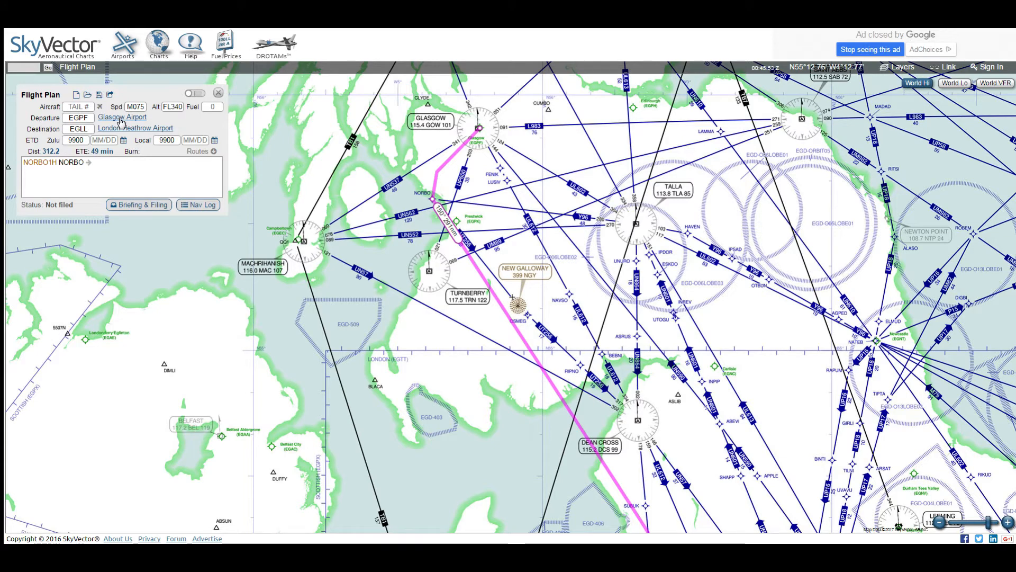
mouse_move(44, 163)
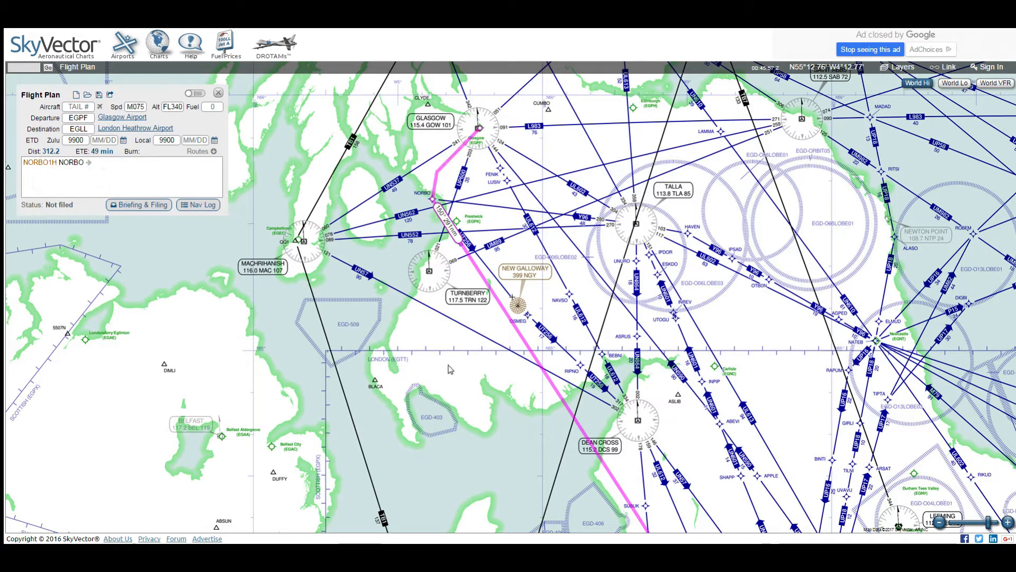
Extend the route from NORBO along airway UT256 to the New Galloway beacon (NGY).
scroll(448, 365, up, 1)
drag(476, 301, 446, 324)
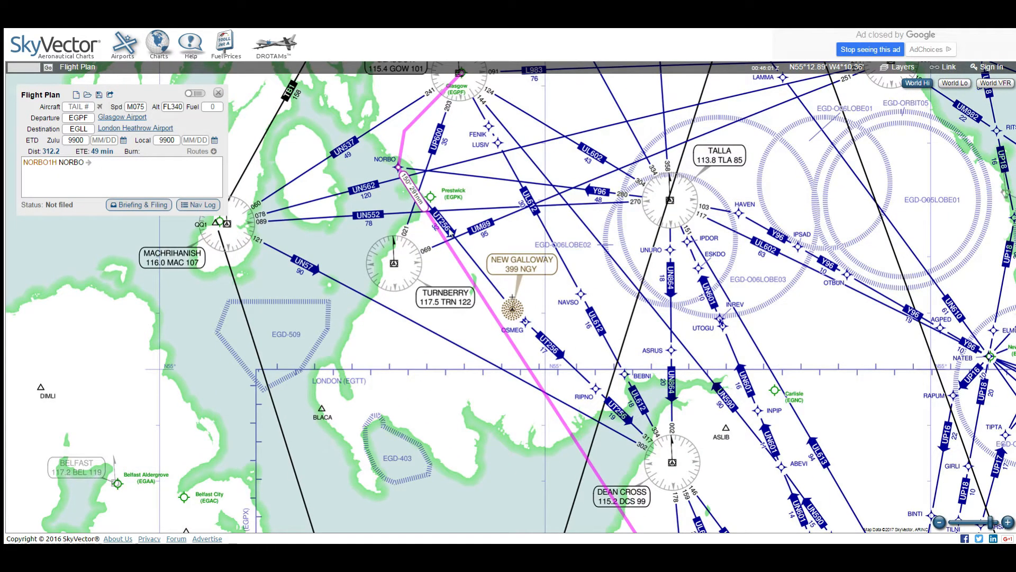
drag(505, 332, 512, 309)
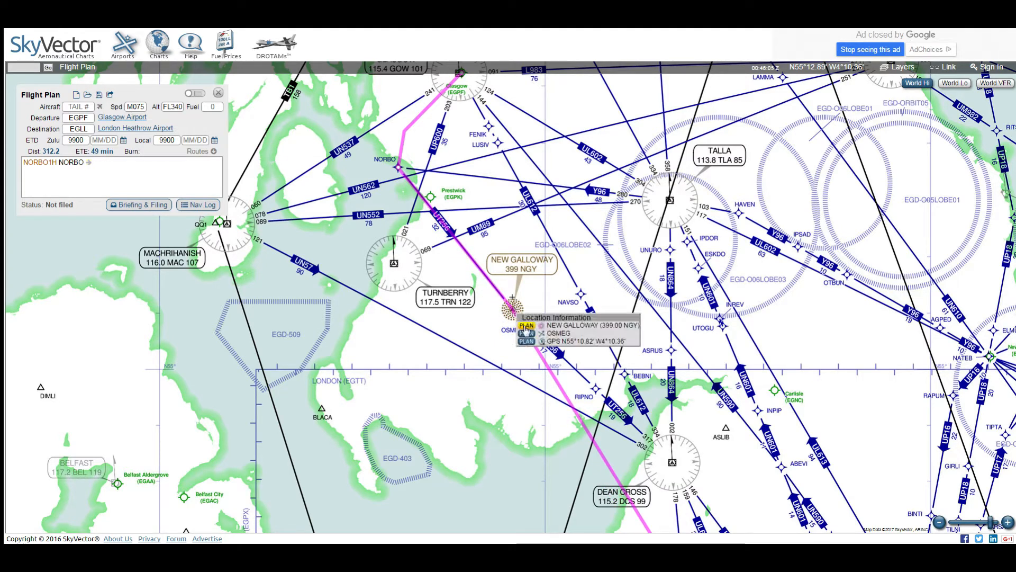
click(525, 329)
Continue the route from New Galloway along UT256 to the Dean Cross VOR (DCS).
drag(522, 409, 392, 297)
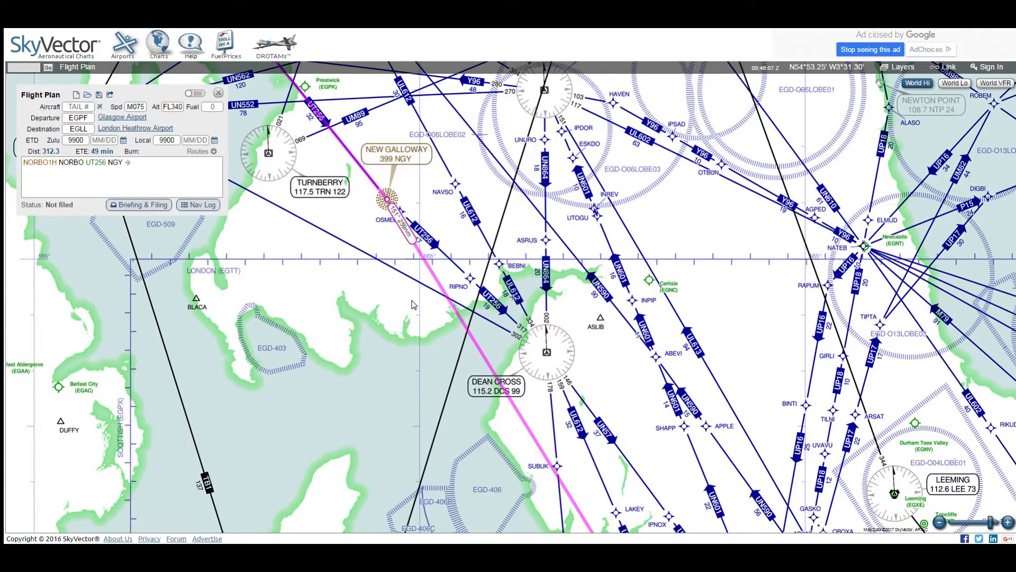
drag(561, 389, 544, 332)
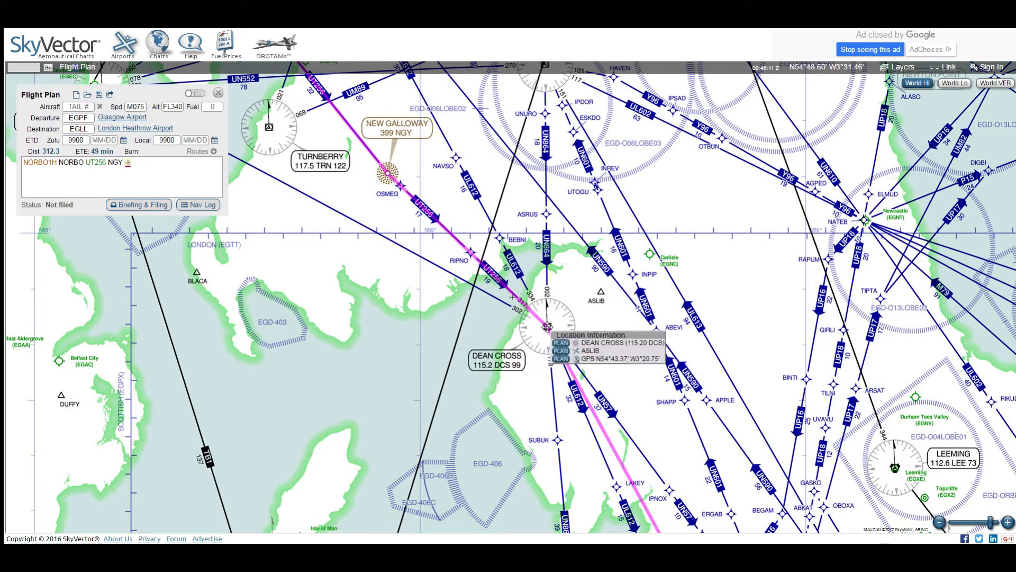
click(561, 343)
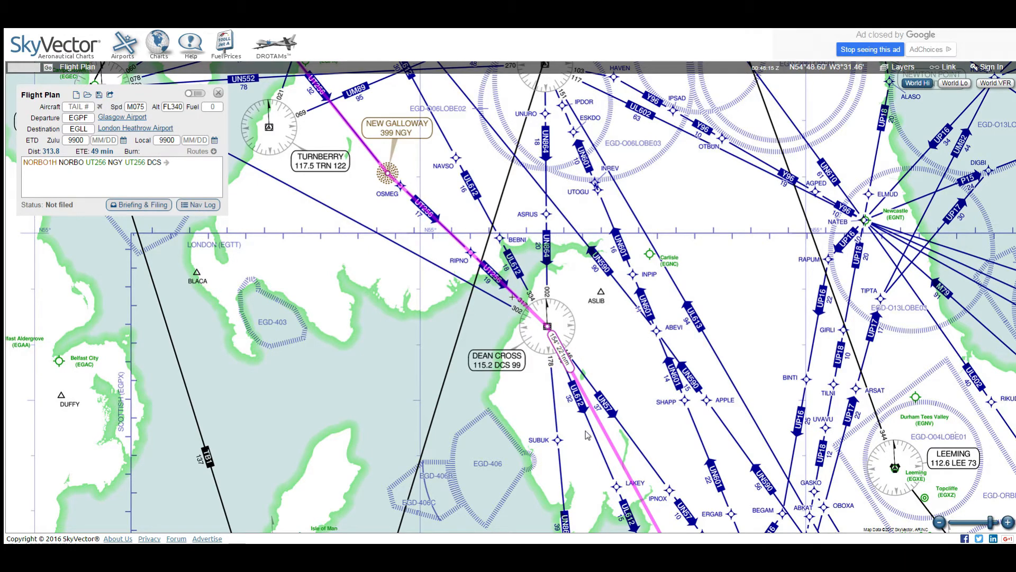
Trace the direct leg from Dean Cross down to Heathrow and back, examining which airways lead south.
drag(586, 436, 569, 341)
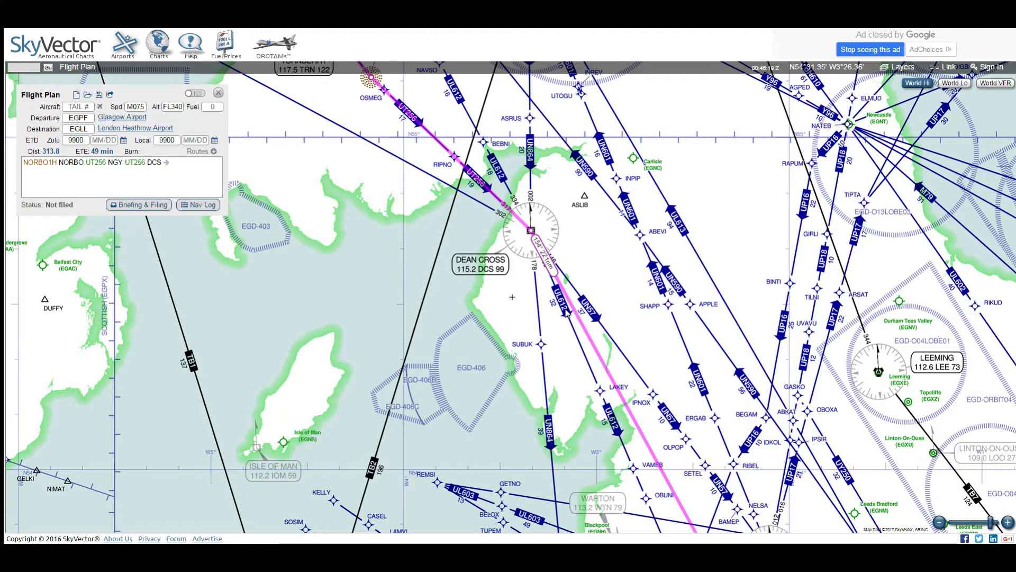
scroll(550, 316, down, 1)
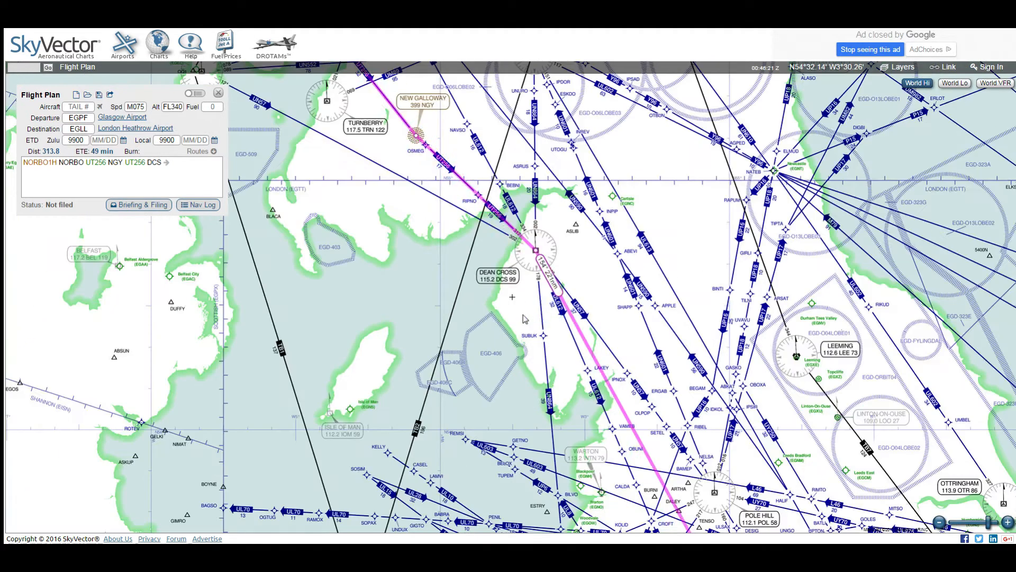
drag(523, 334, 503, 276)
scroll(497, 313, down, 1)
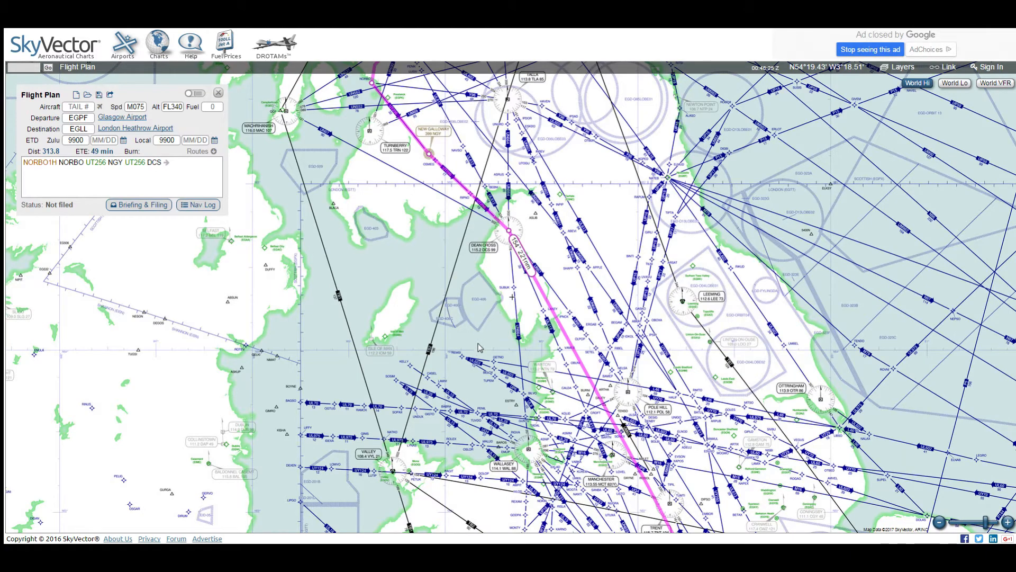
drag(478, 347, 479, 216)
drag(463, 450, 477, 302)
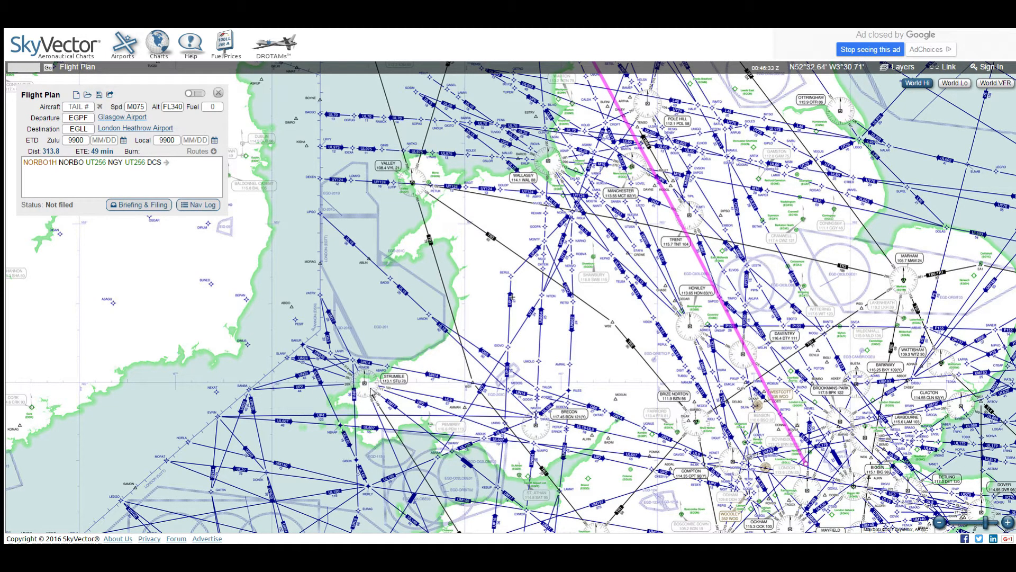
drag(486, 277, 442, 440)
drag(430, 216, 468, 245)
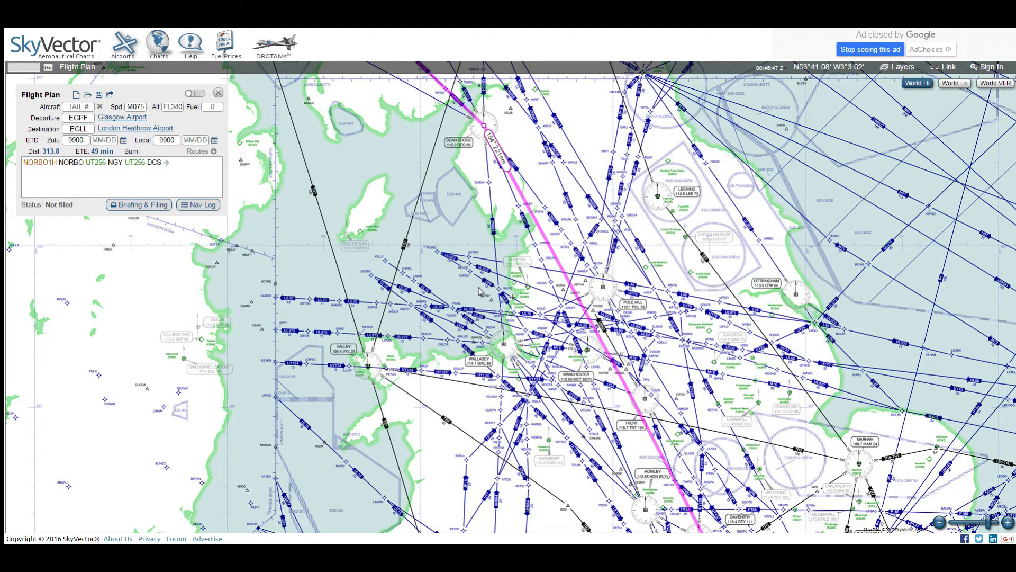
Follow the UN864 airway south from Dean Cross past Wallasey and Brecon to Berry Head, examining the airways and waypoints along it.
scroll(477, 285, up, 1)
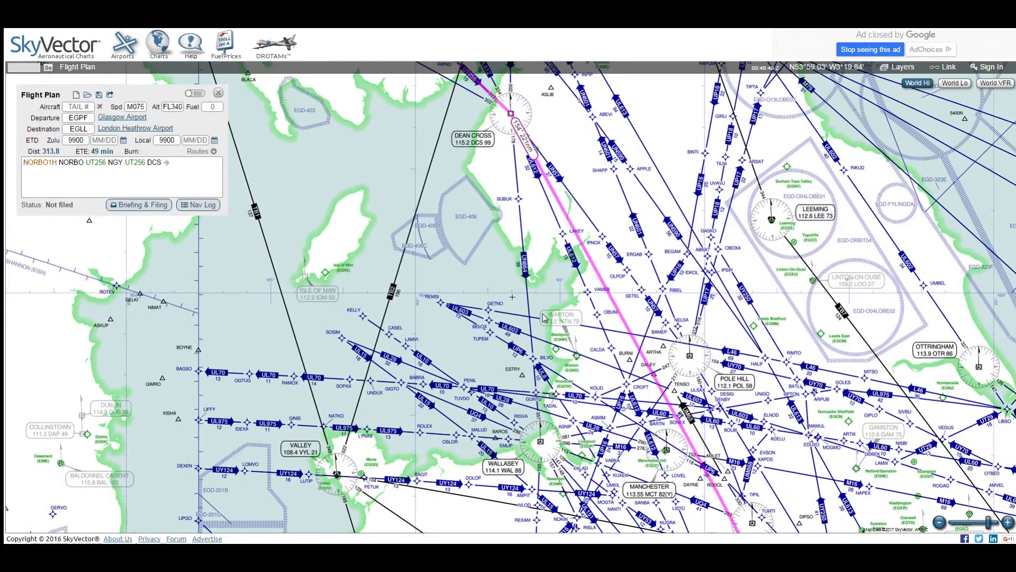
mouse_move(542, 314)
mouse_down()
mouse_move(546, 247)
mouse_move(543, 323)
mouse_up()
drag(538, 473, 535, 295)
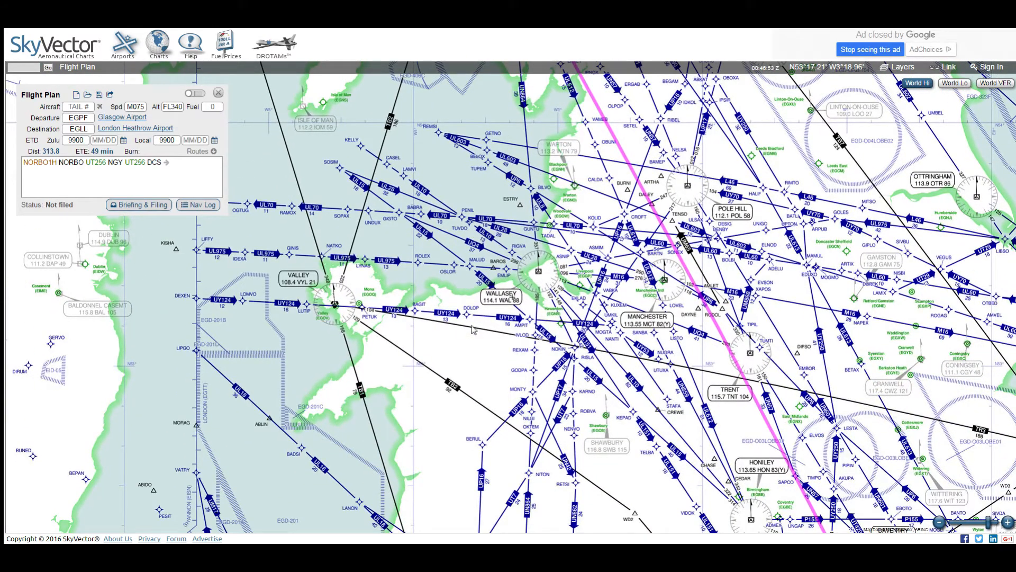
drag(471, 327, 486, 197)
drag(532, 516, 531, 174)
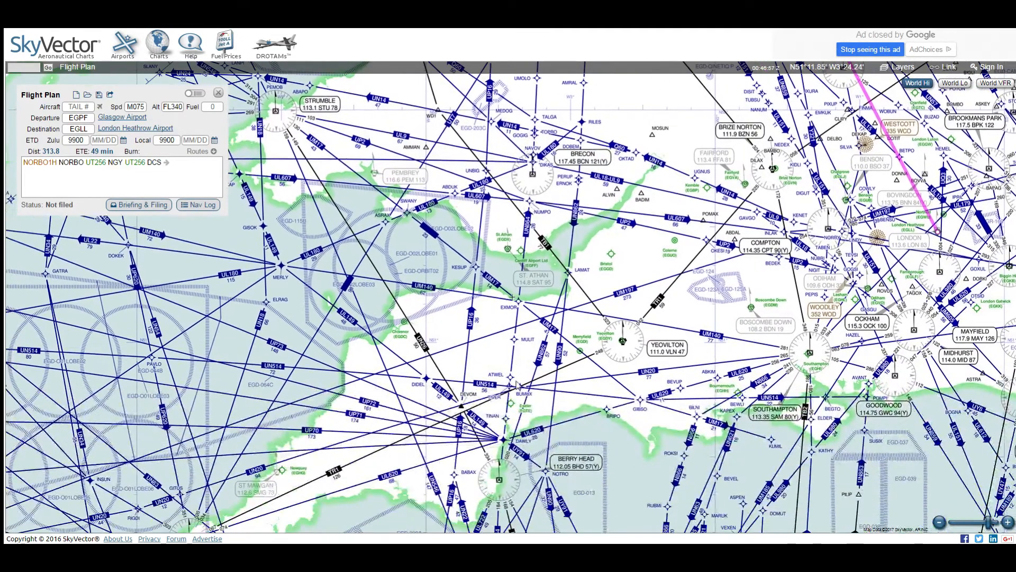
drag(493, 464, 496, 359)
drag(532, 256, 518, 391)
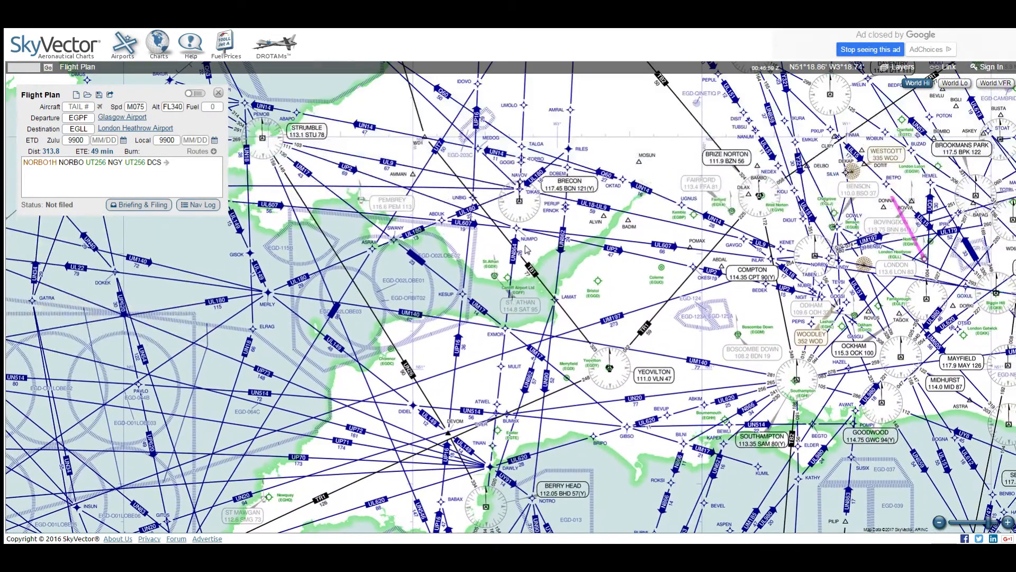
drag(530, 130, 513, 218)
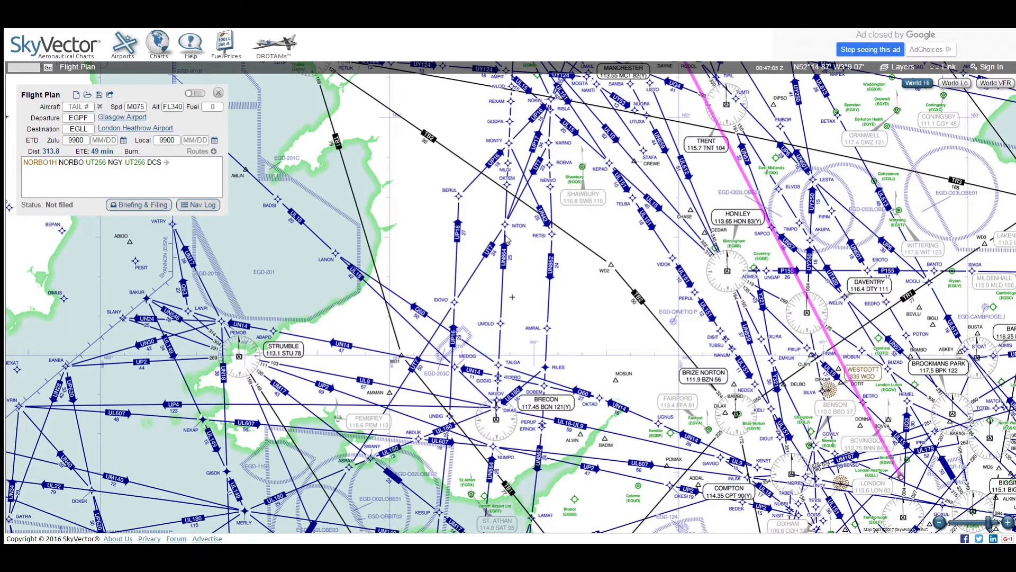
drag(500, 117, 500, 213)
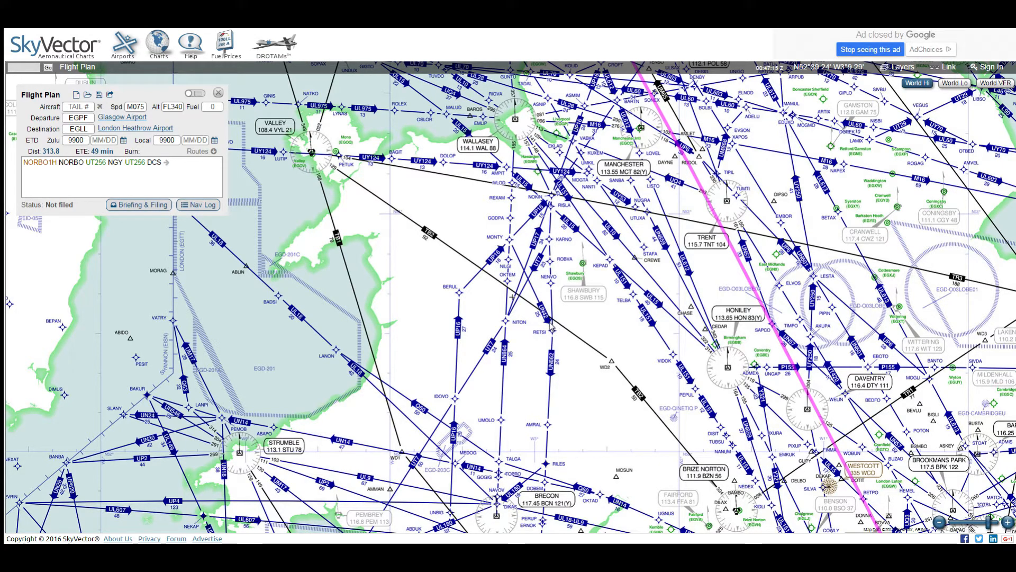
drag(554, 363, 566, 242)
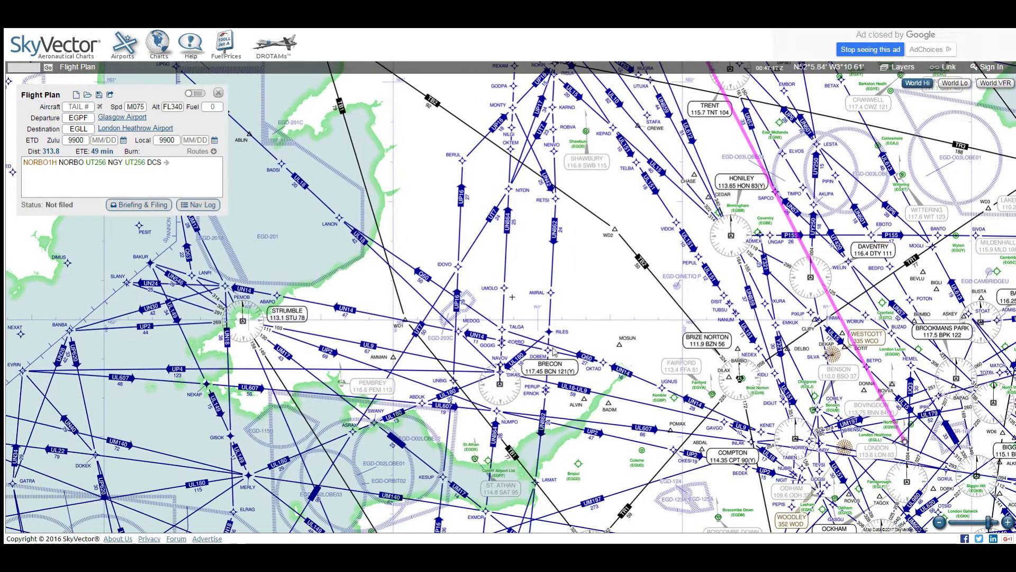
drag(556, 366, 576, 263)
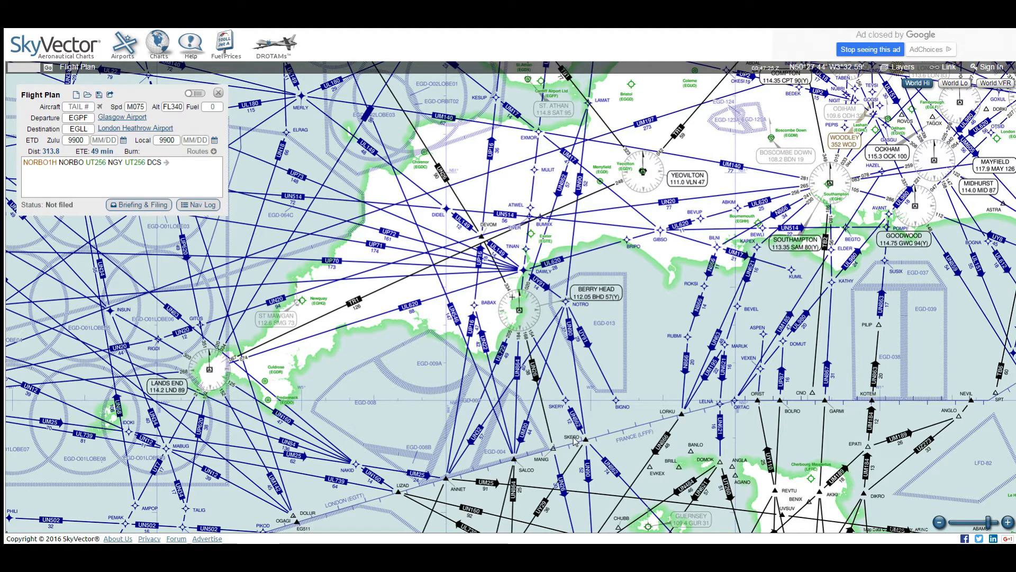
drag(501, 253, 521, 363)
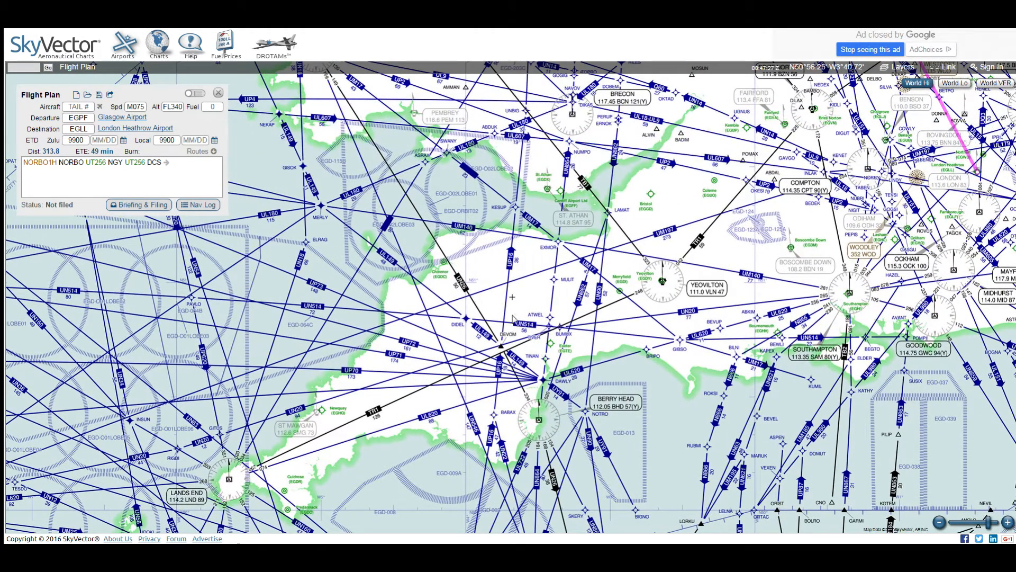
Trace the airways back north from Berry Head past Brecon and Wallasey to Dean Cross, examining their direction arrows and waypoints.
drag(514, 318, 511, 409)
drag(509, 318, 505, 424)
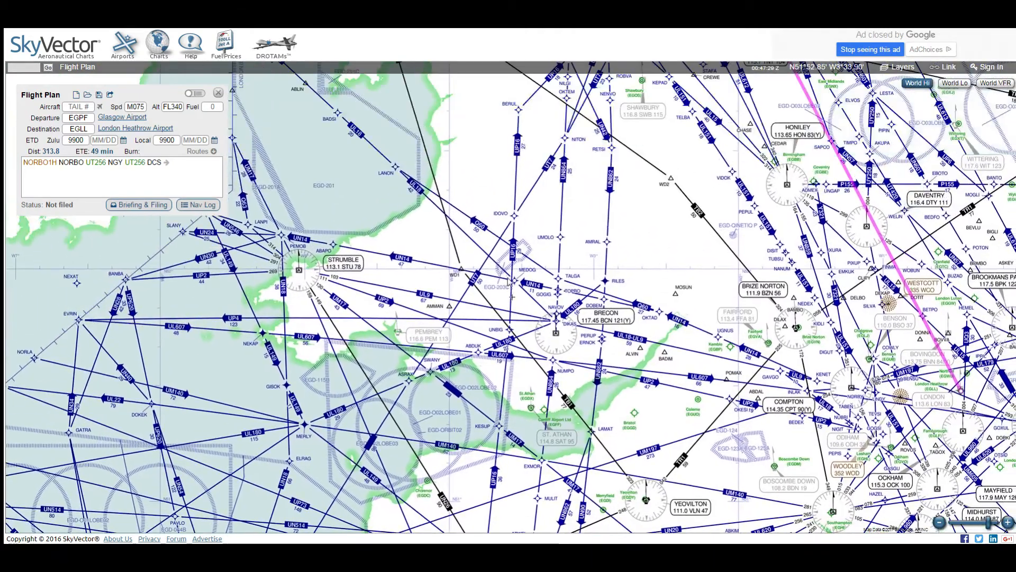
drag(515, 157, 500, 271)
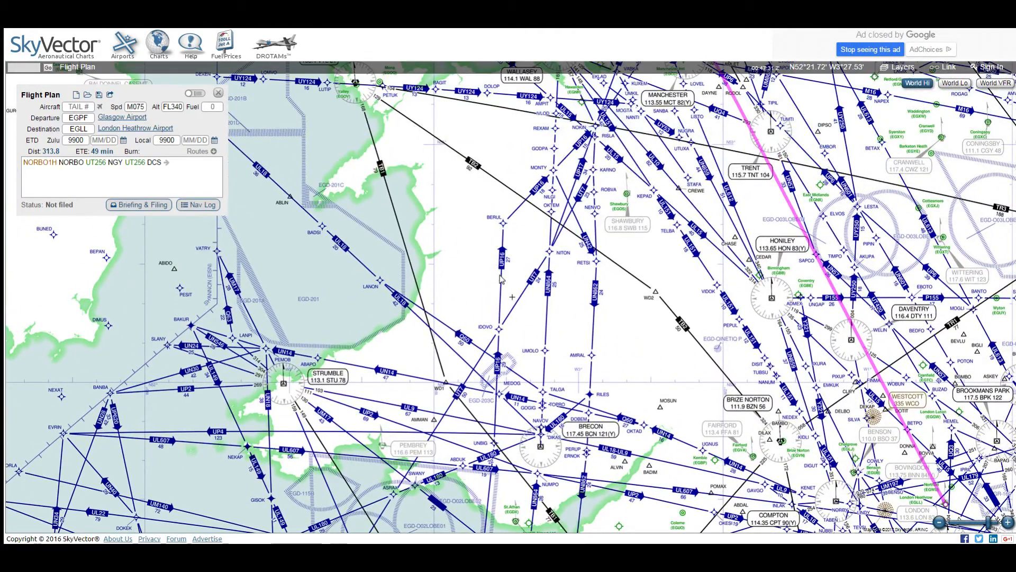
drag(549, 169, 504, 316)
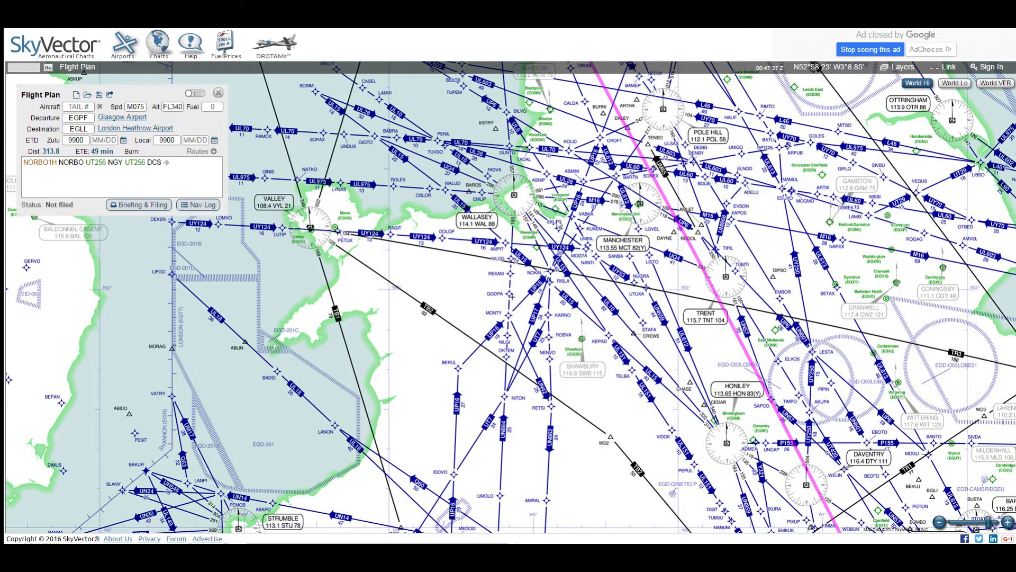
drag(559, 223, 545, 263)
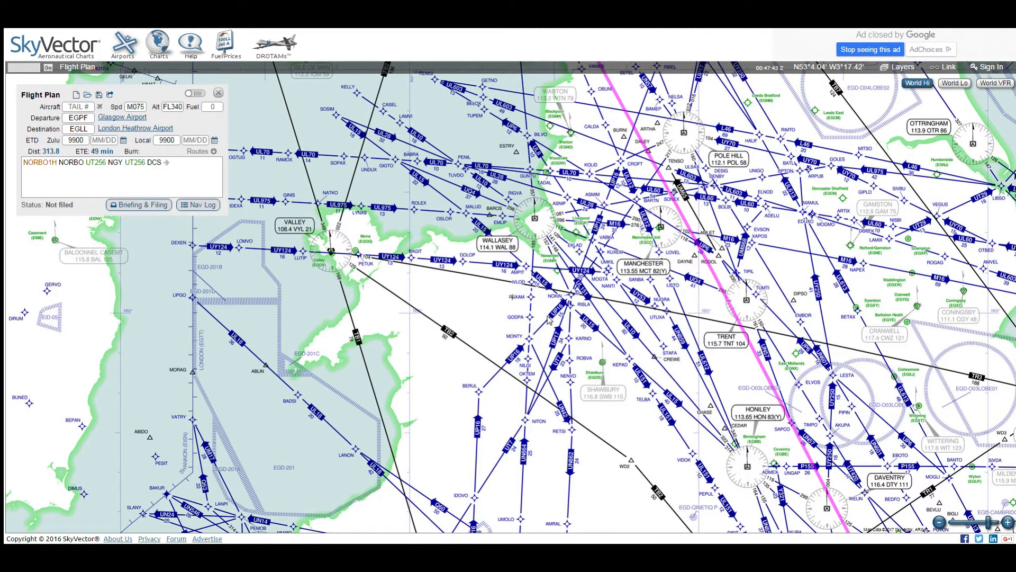
scroll(549, 292, down, 1)
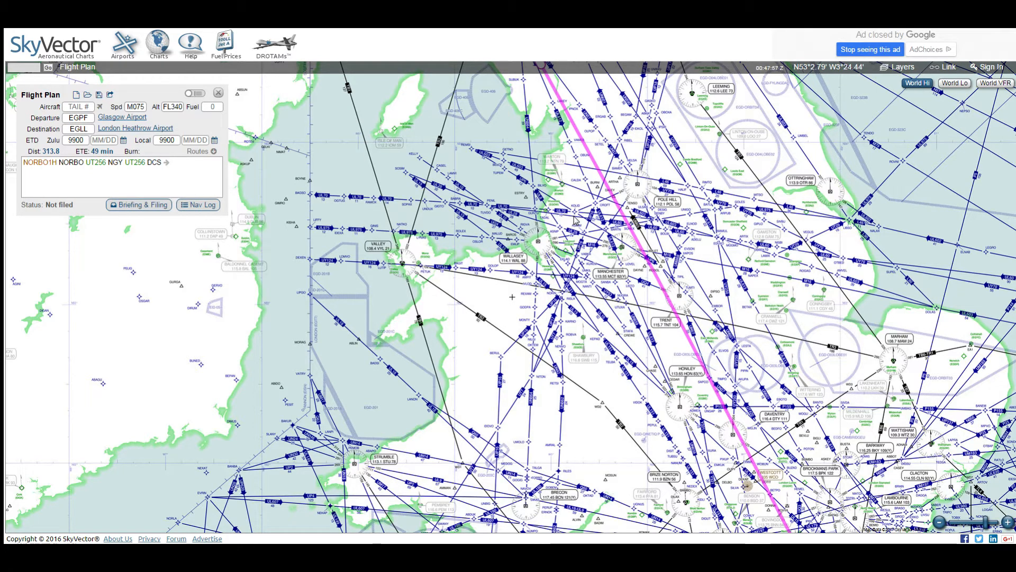
drag(580, 255, 583, 317)
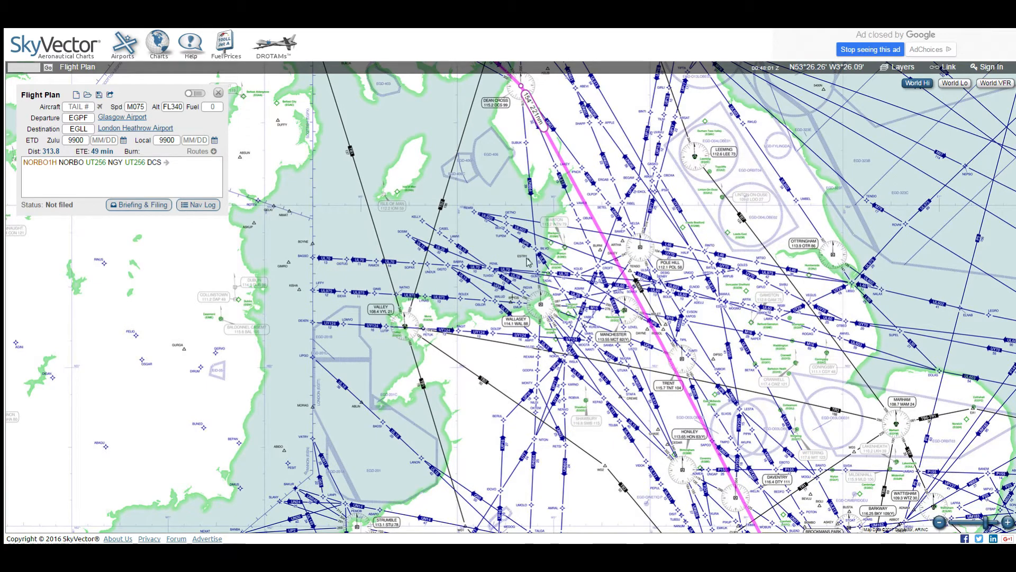
drag(585, 426, 586, 307)
scroll(549, 364, up, 1)
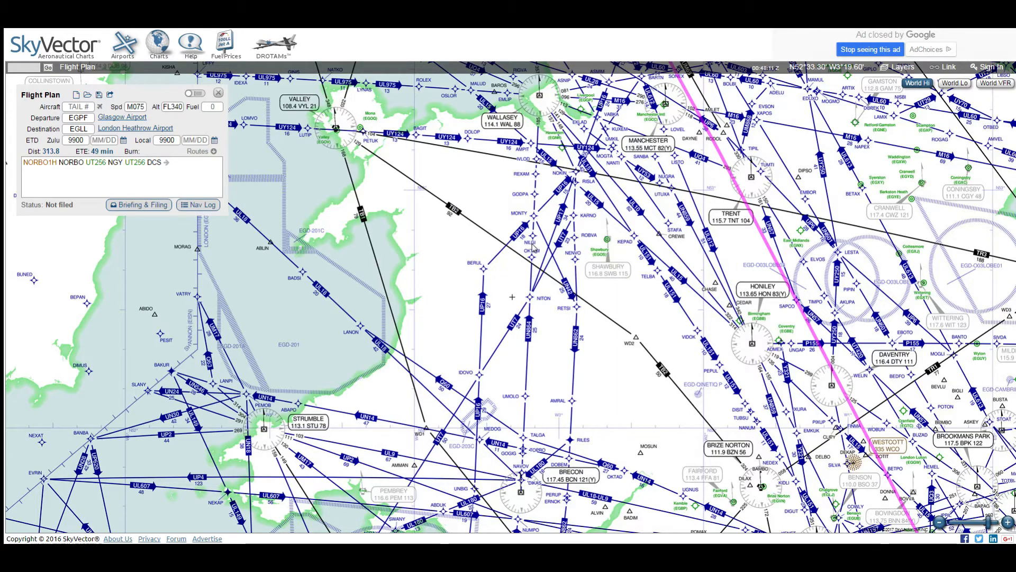
Extend the route from Dean Cross along airway UL612 to the Honiley VOR (HON).
drag(566, 228, 509, 462)
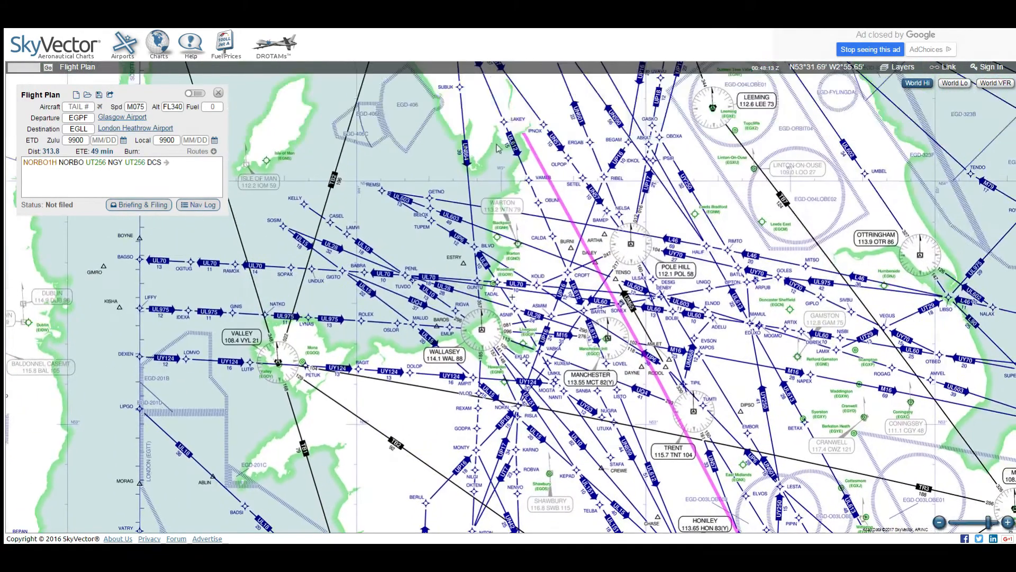
drag(484, 98, 497, 210)
mouse_move(469, 275)
mouse_down()
mouse_move(433, 174)
mouse_move(423, 174)
mouse_up()
drag(531, 321, 463, 267)
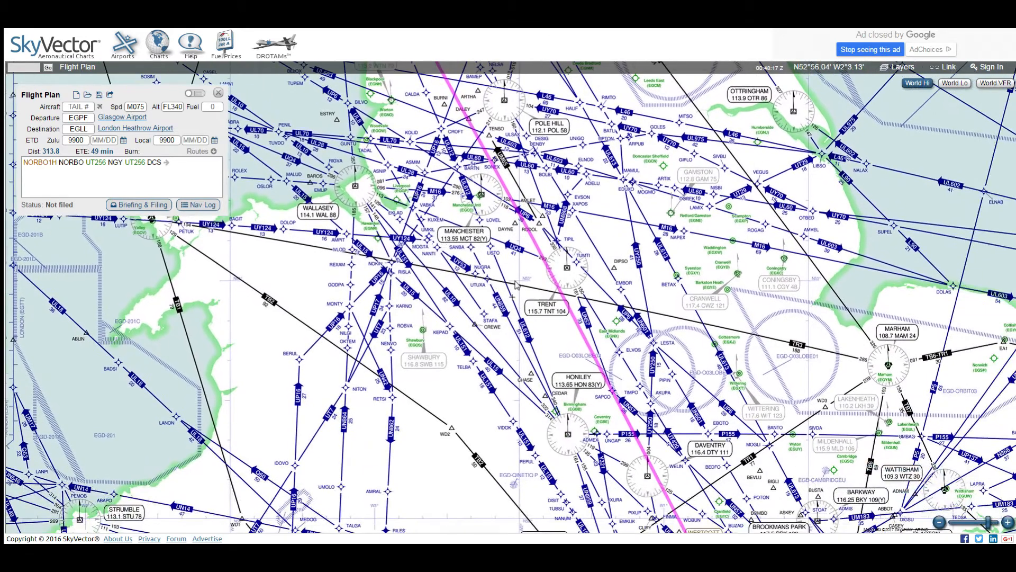
scroll(514, 280, up, 1)
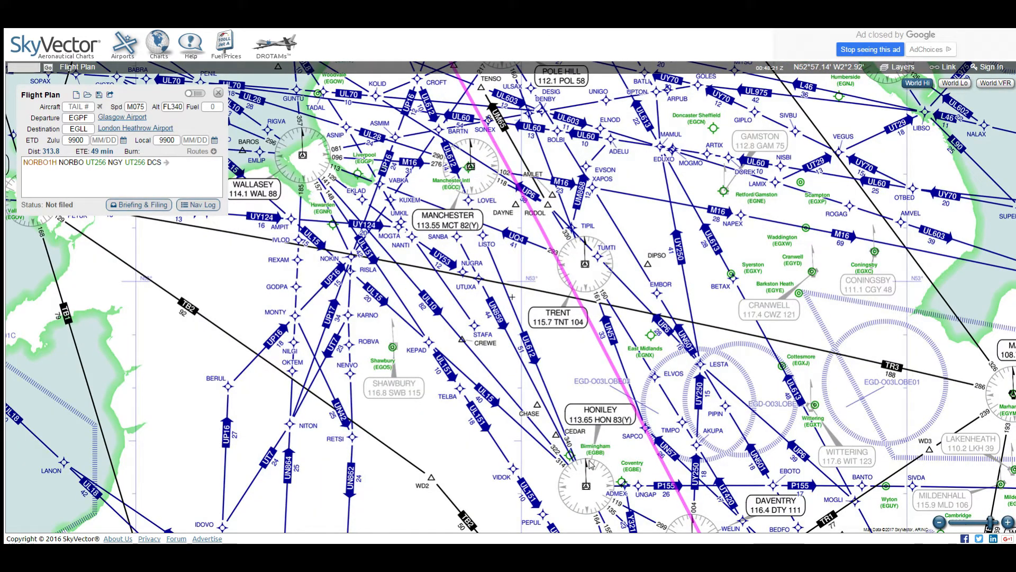
drag(595, 424, 583, 377)
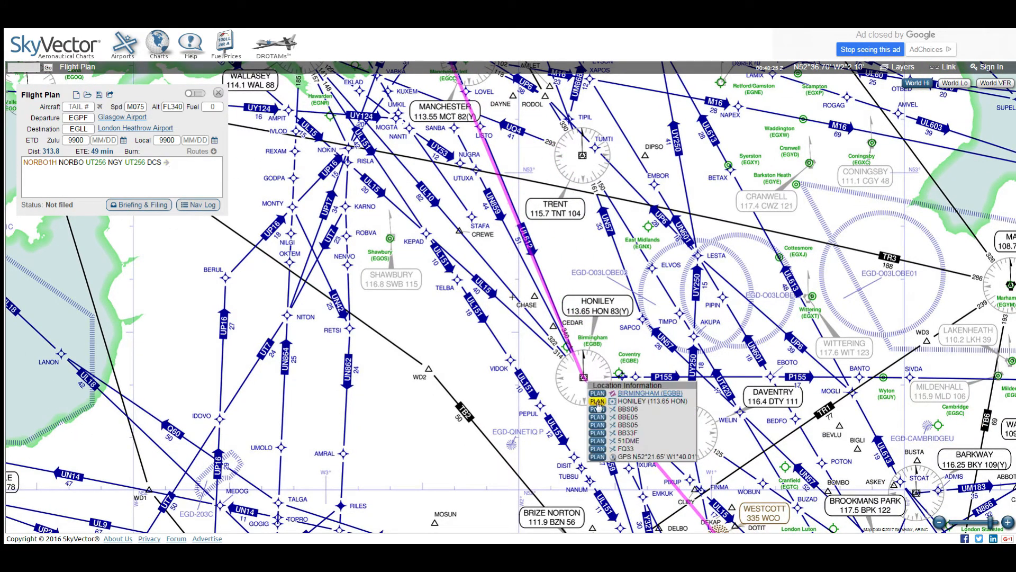
click(596, 401)
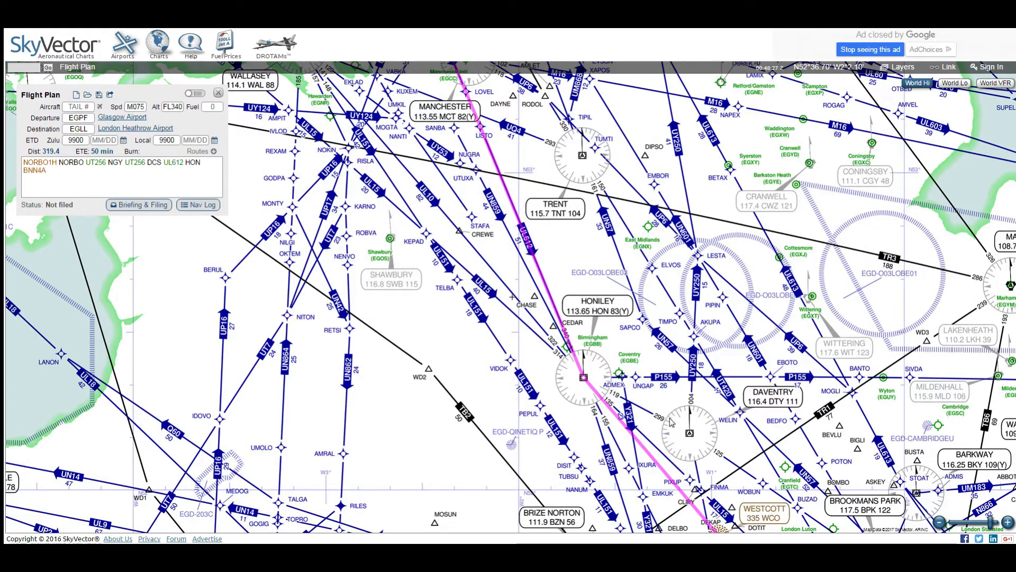
Examine the BNN4A arrival from Honiley through Westcott and Bovingdon to Heathrow, along with the surrounding airways.
mouse_move(31, 170)
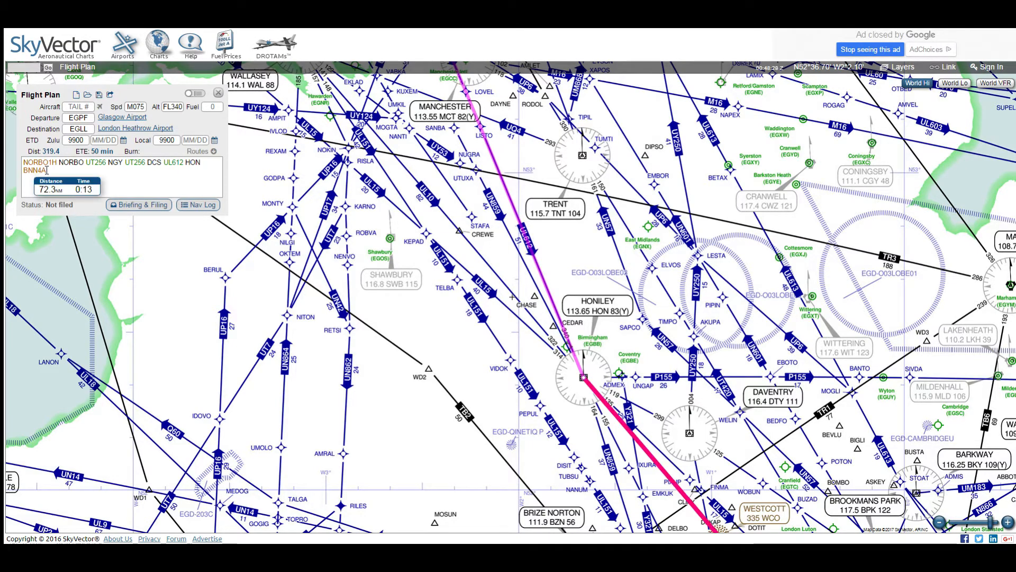
drag(539, 474, 439, 297)
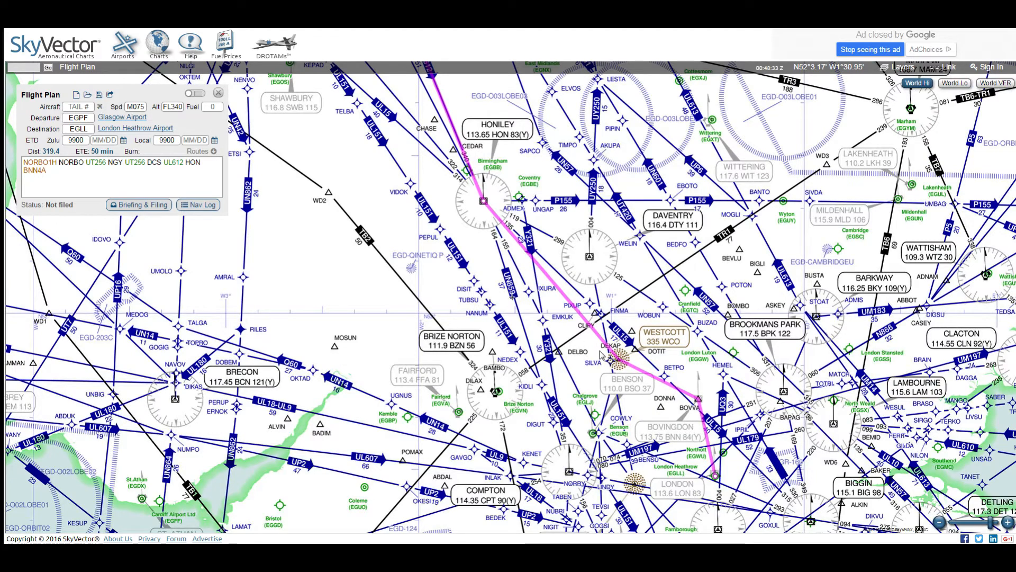
double_click(694, 448)
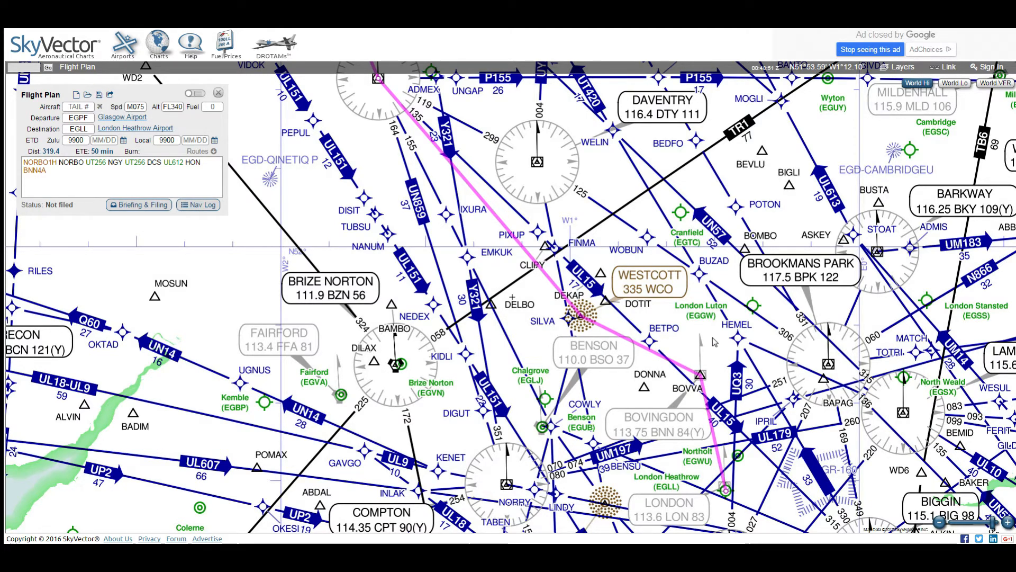
drag(546, 229, 604, 342)
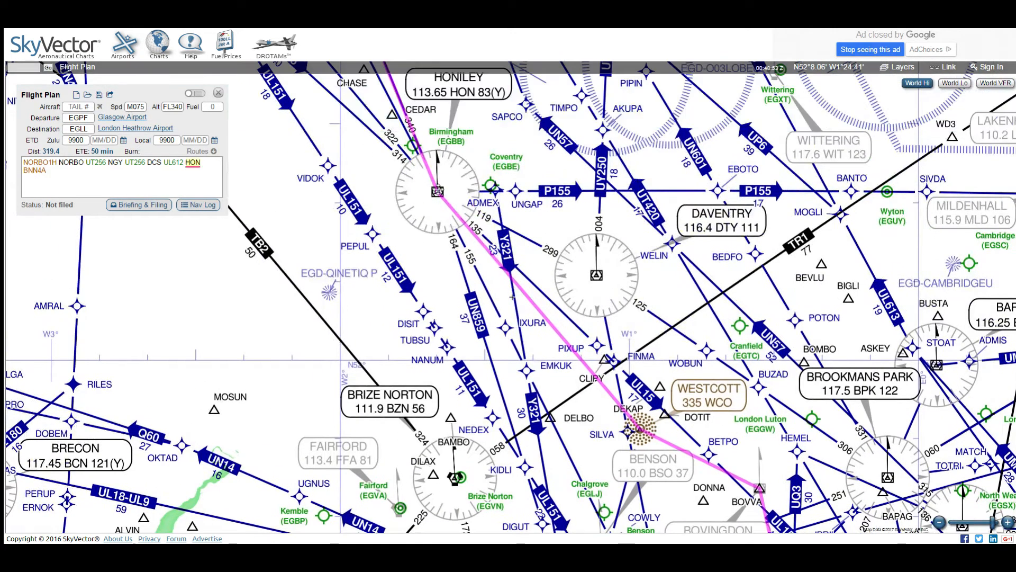
drag(631, 471, 523, 344)
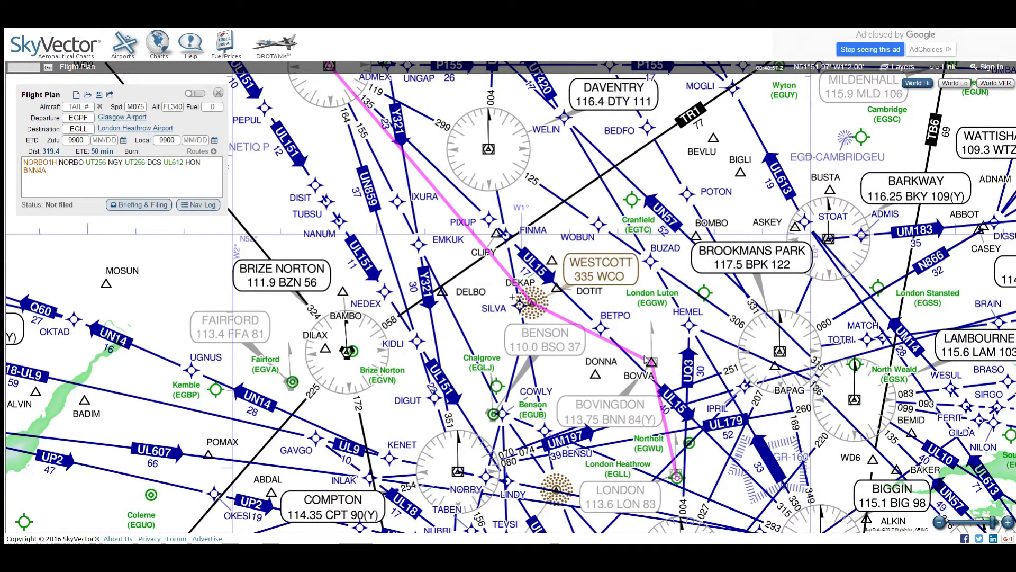
scroll(635, 328, down, 2)
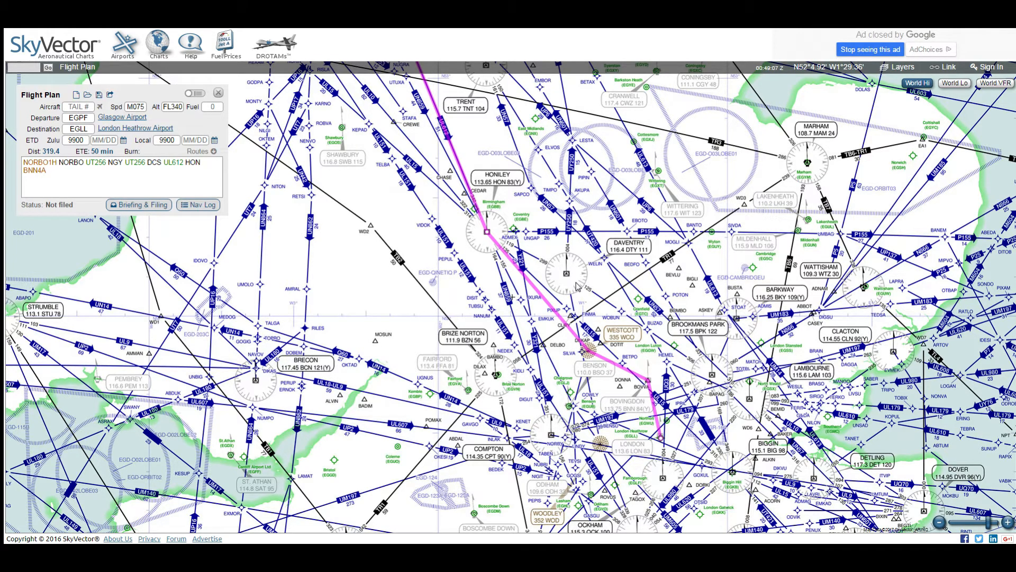
drag(665, 270, 621, 287)
scroll(565, 290, up, 2)
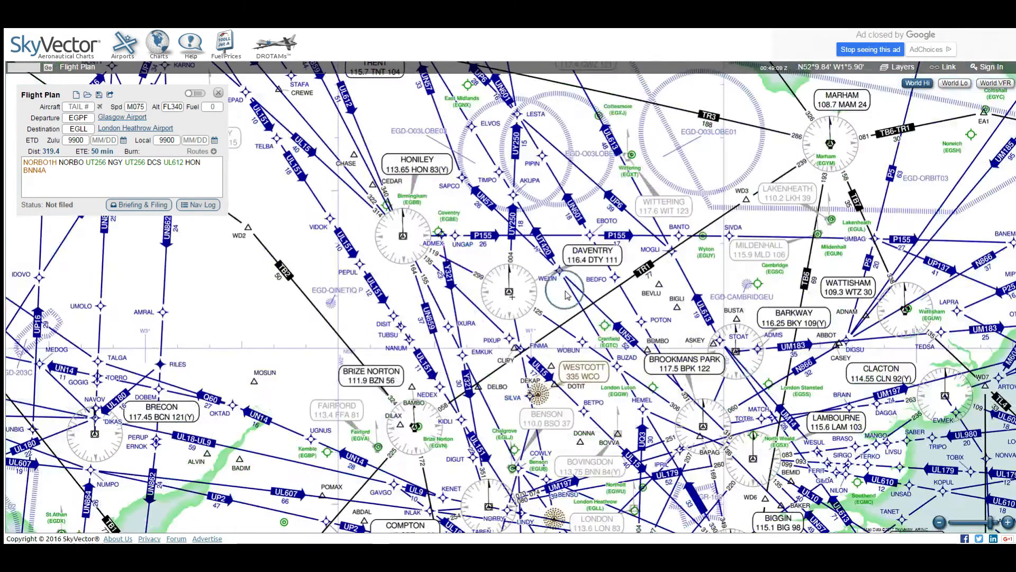
drag(587, 382, 568, 340)
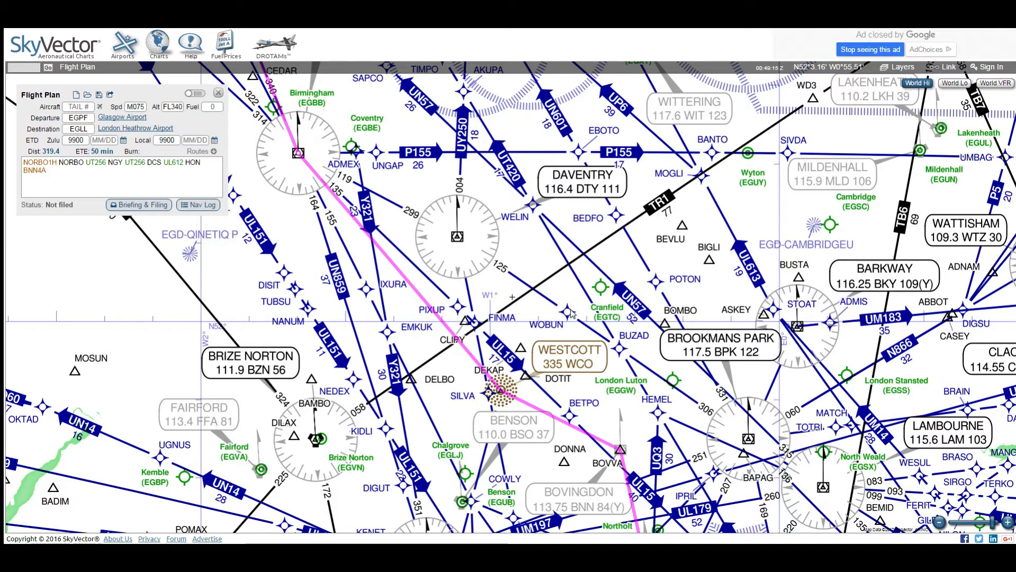
drag(592, 354, 586, 332)
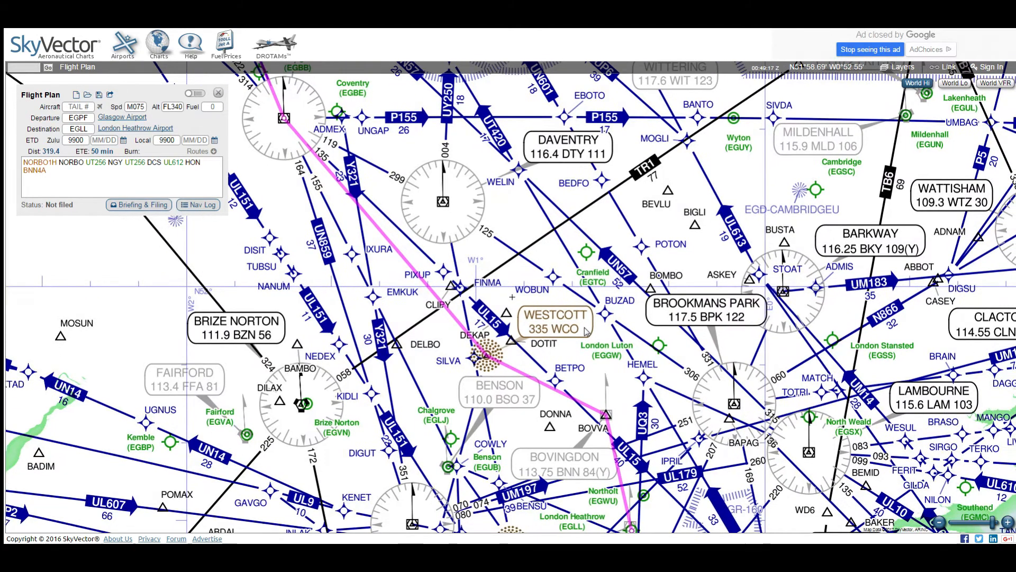
Start a new flight plan with departure EGLL and destination EGPF.
click(77, 98)
click(83, 118)
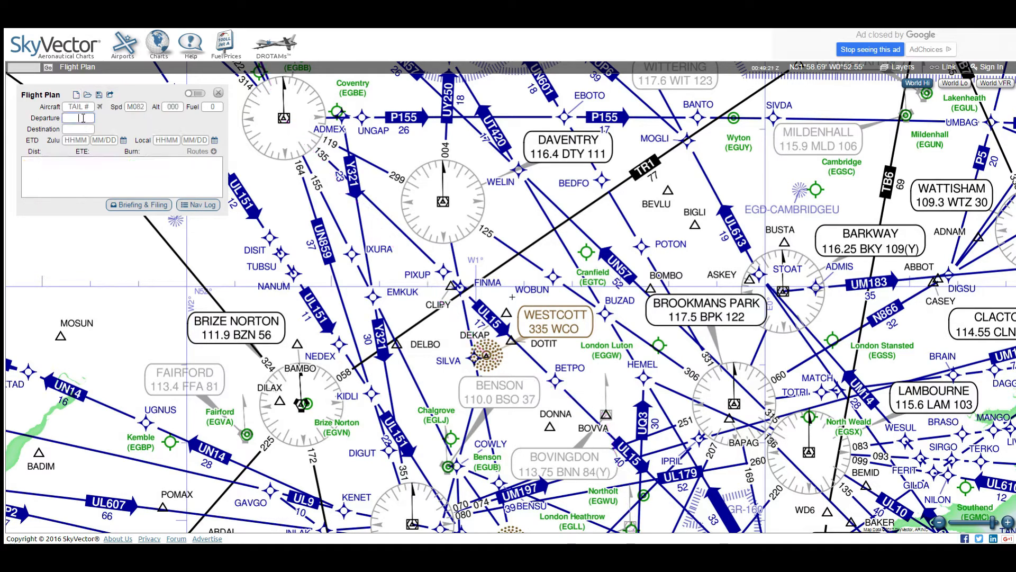
text(EGLL)
key(Tab)
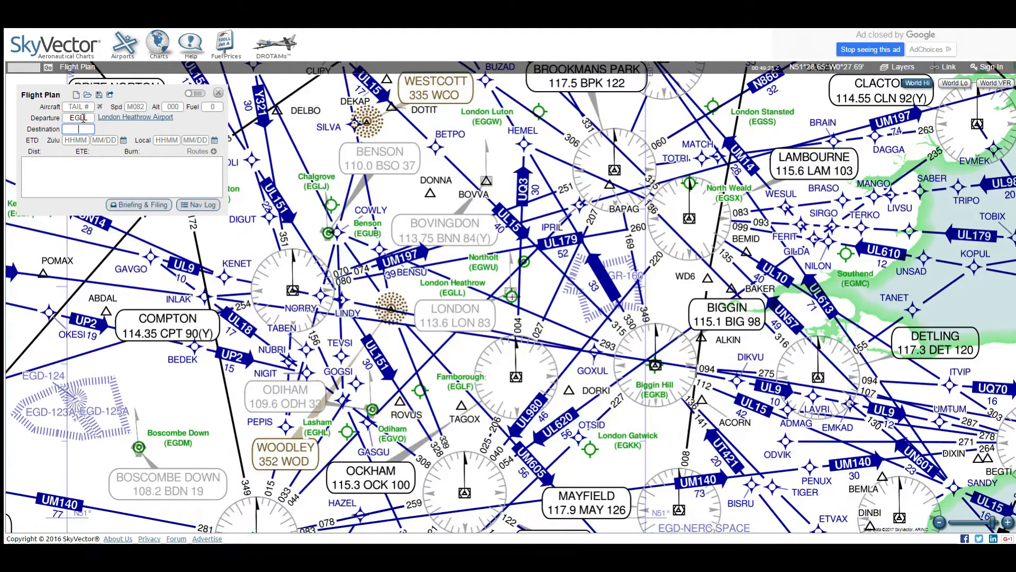
text(EGPF)
key(Tab)
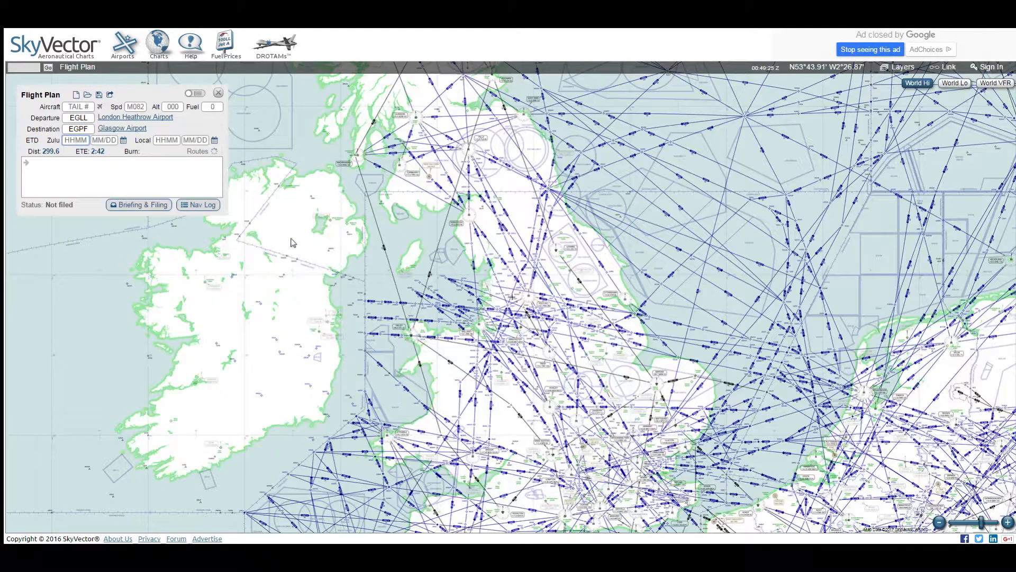
Route the Heathrow departure through the WOBUN waypoint and on to WELIN.
scroll(559, 405, up, 1)
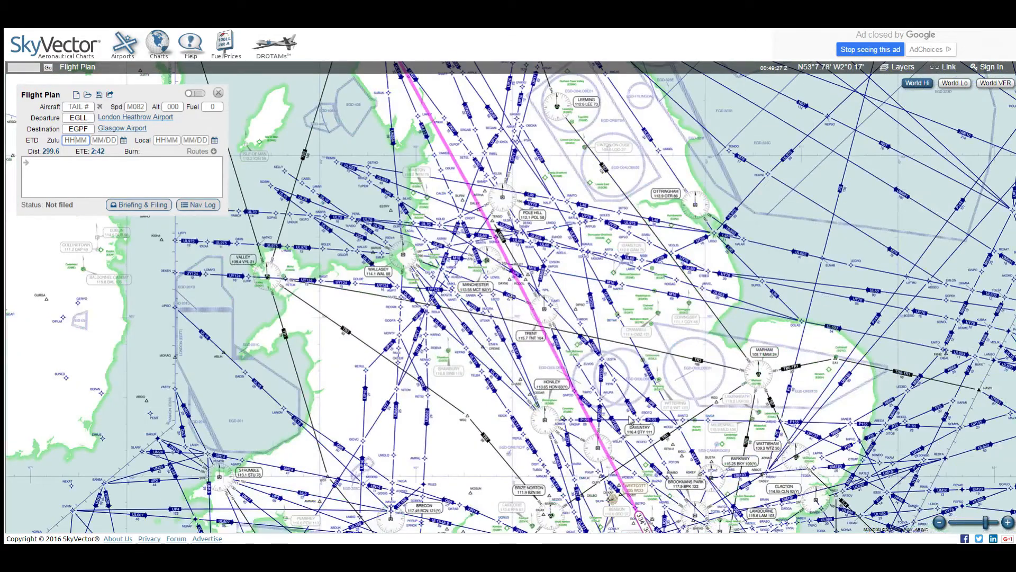
scroll(630, 420, up, 1)
drag(631, 422, 611, 256)
scroll(610, 256, up, 1)
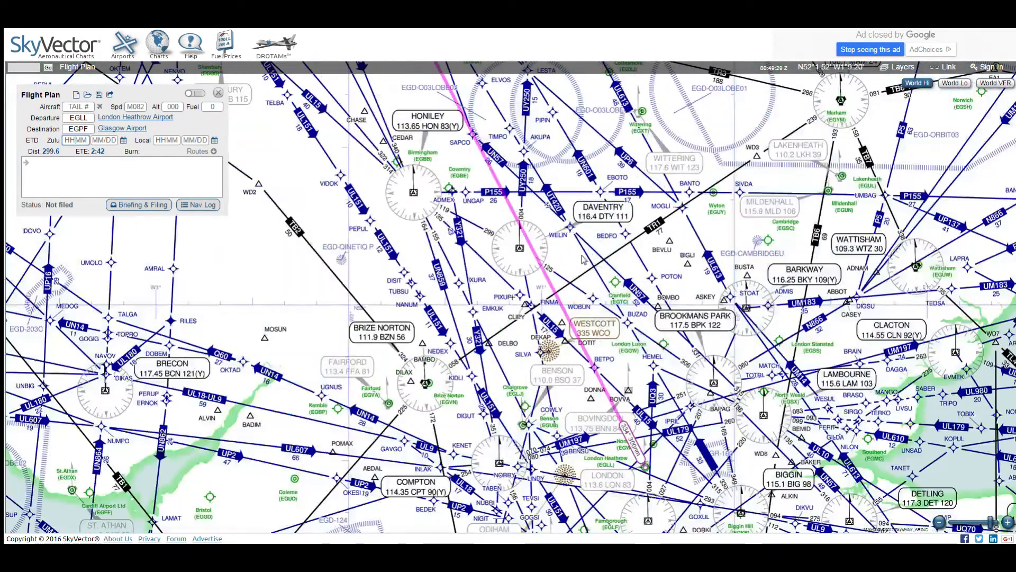
drag(552, 298, 594, 300)
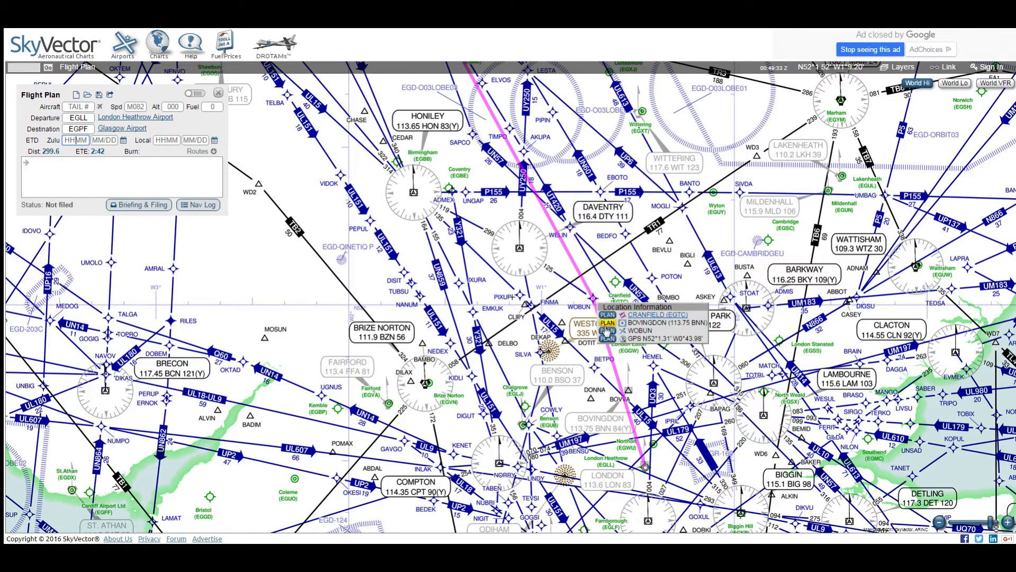
click(606, 332)
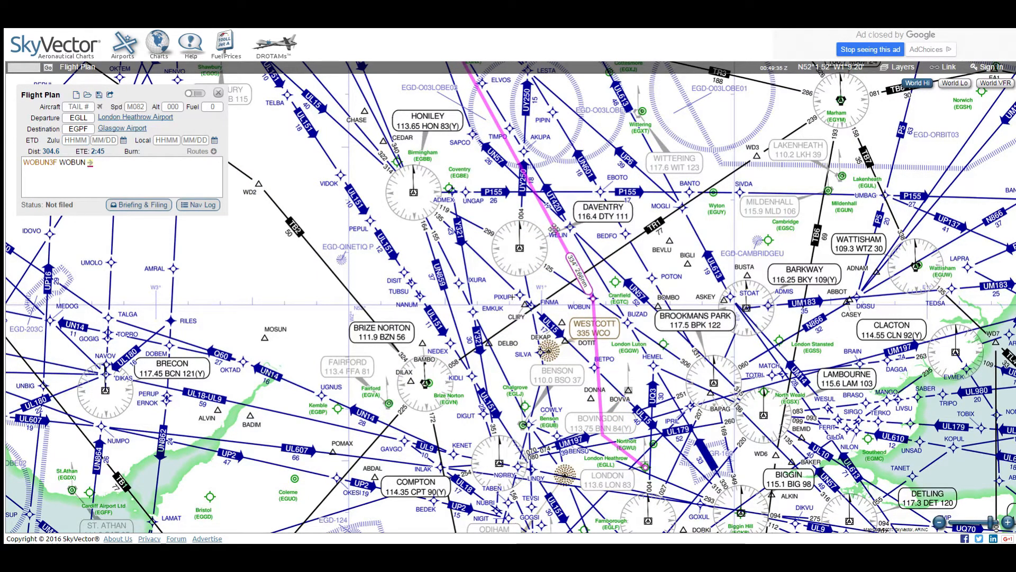
drag(586, 273, 571, 228)
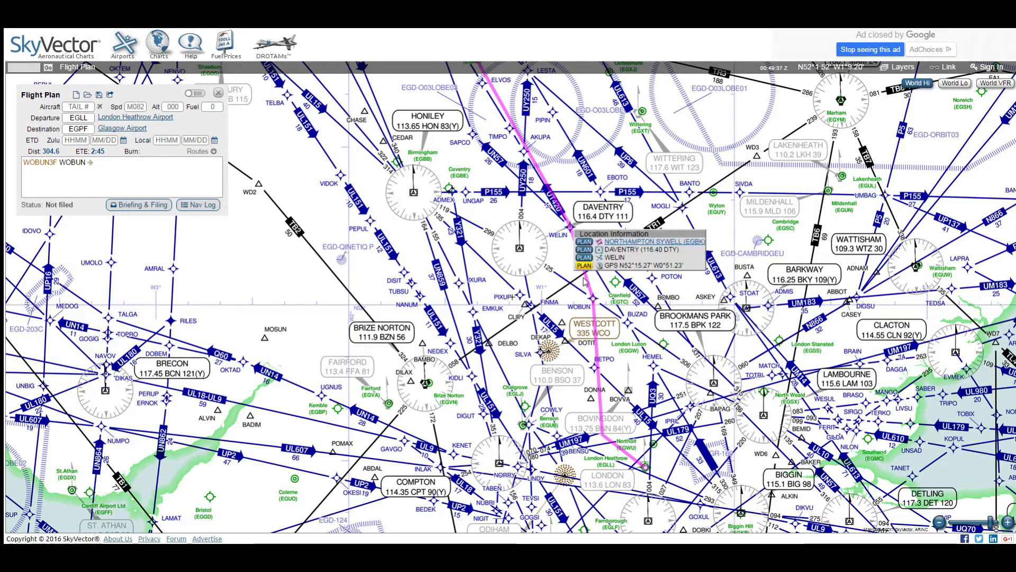
click(585, 259)
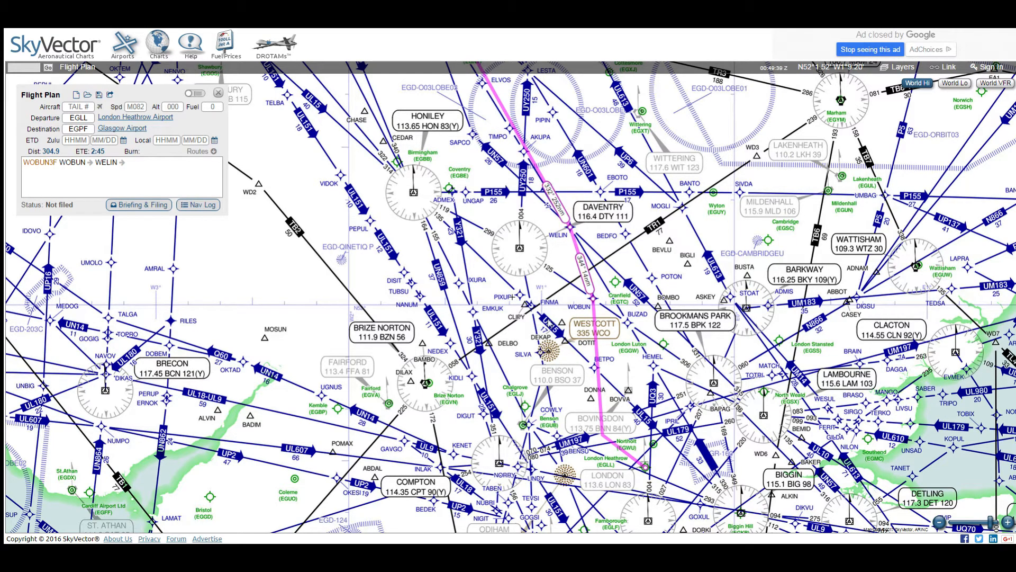
Replace the WOBUN waypoint with the London VOR (LON) at Heathrow, leading directly to WELIN.
scroll(635, 315, up, 1)
drag(610, 313, 560, 169)
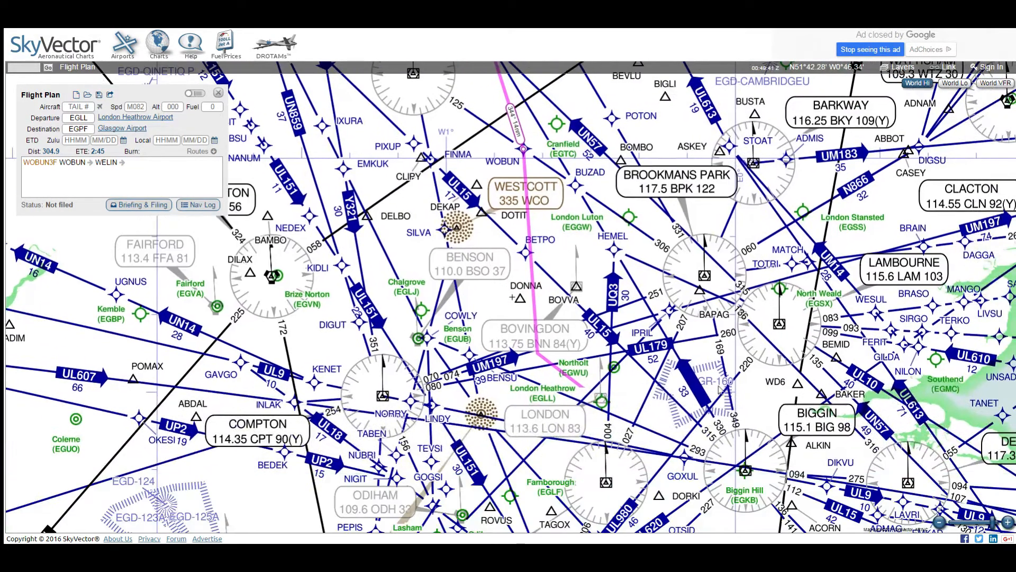
drag(596, 266, 577, 375)
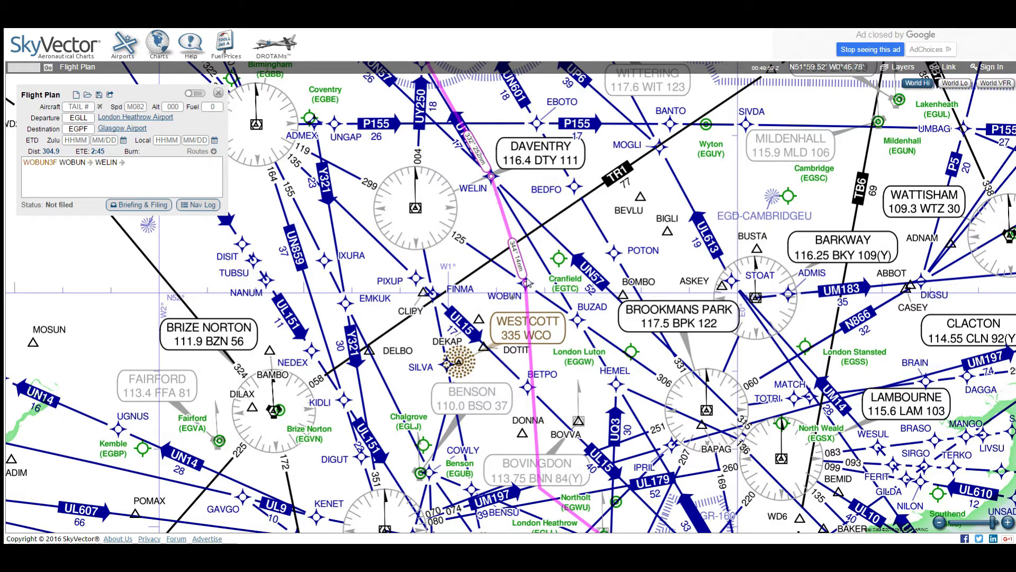
drag(467, 319, 448, 221)
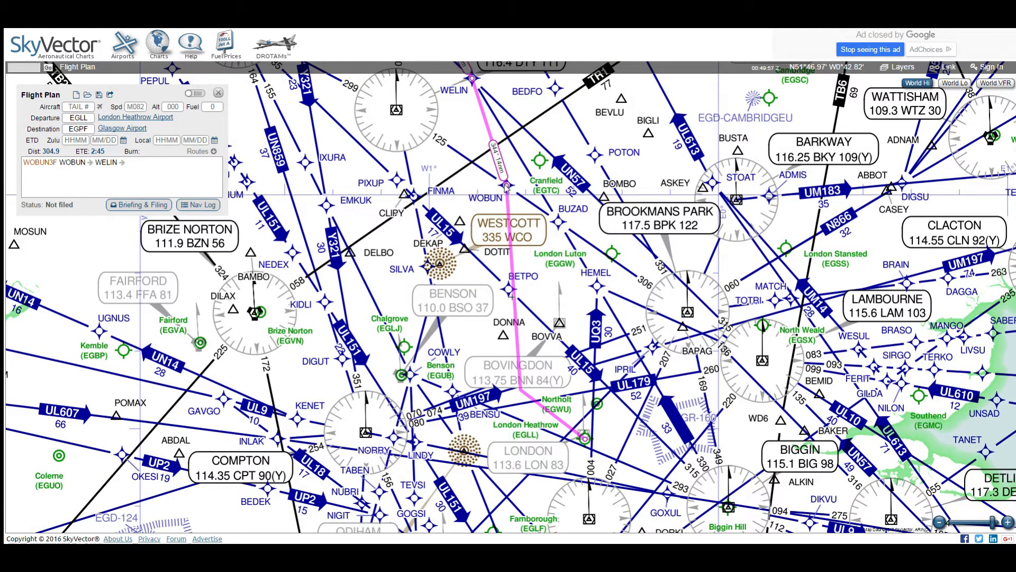
drag(505, 185, 584, 437)
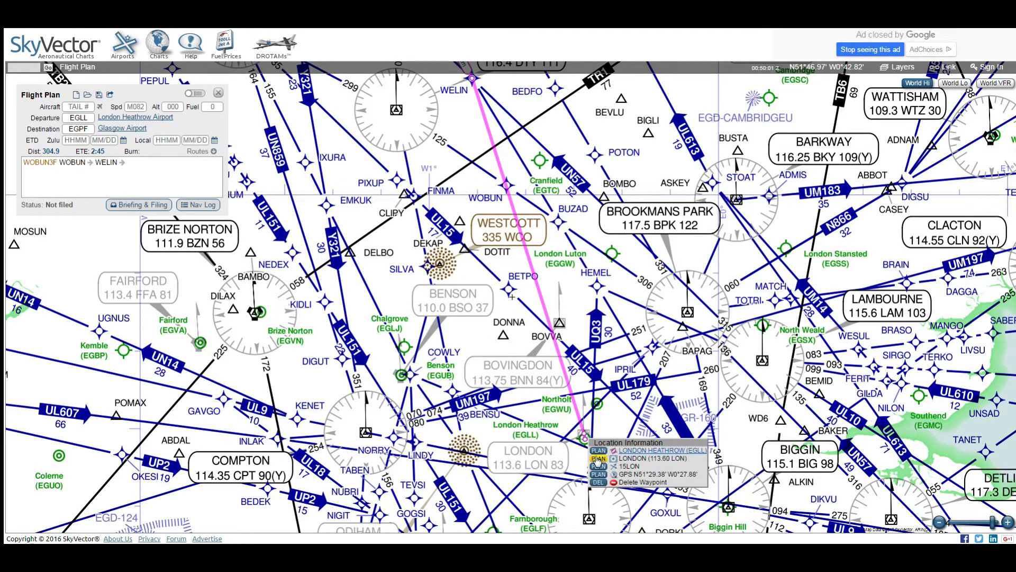
click(598, 458)
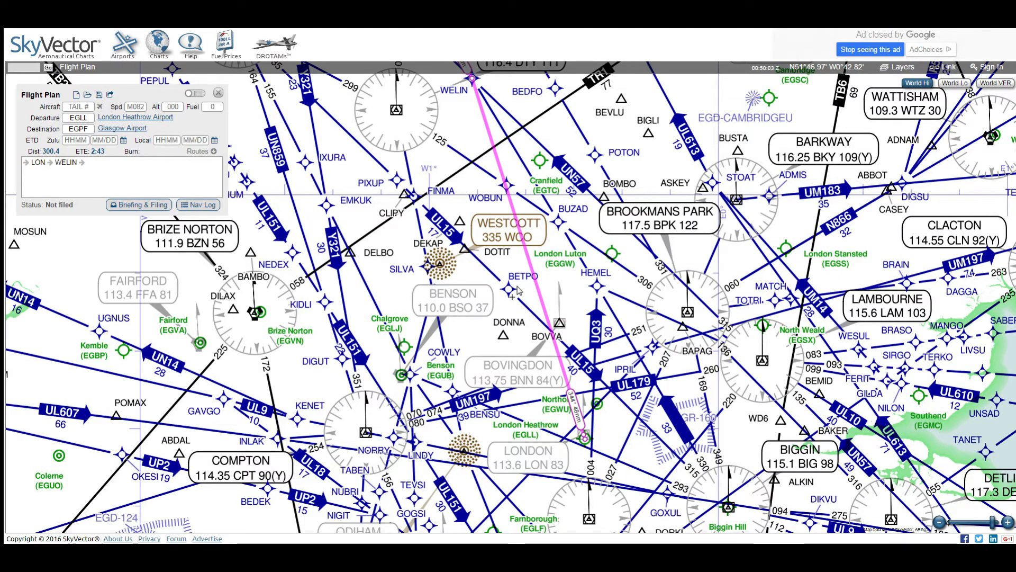
Examine the London–WELIN leg and the high-altitude airways around it across England.
drag(523, 189, 522, 321)
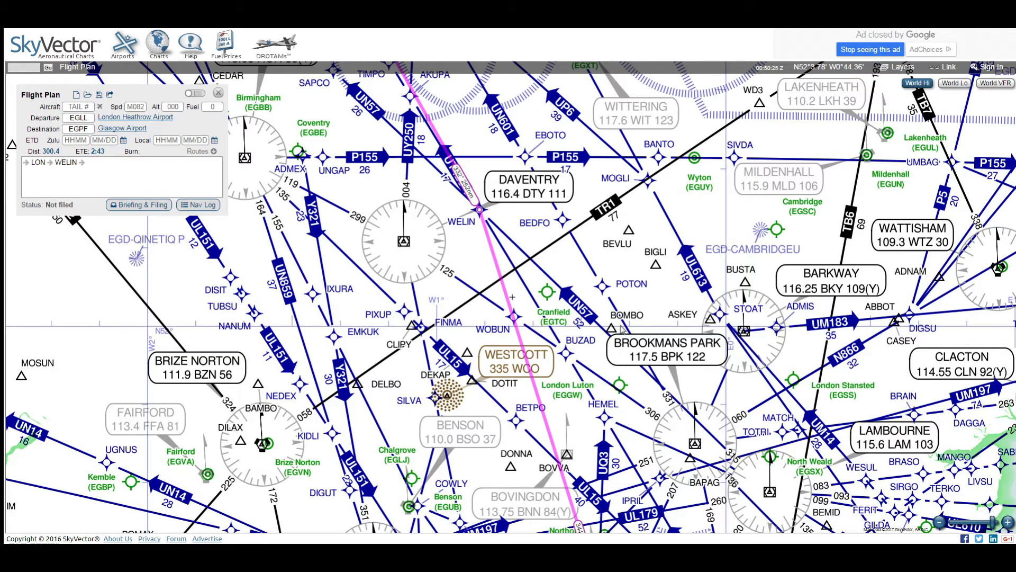
scroll(470, 289, down, 1)
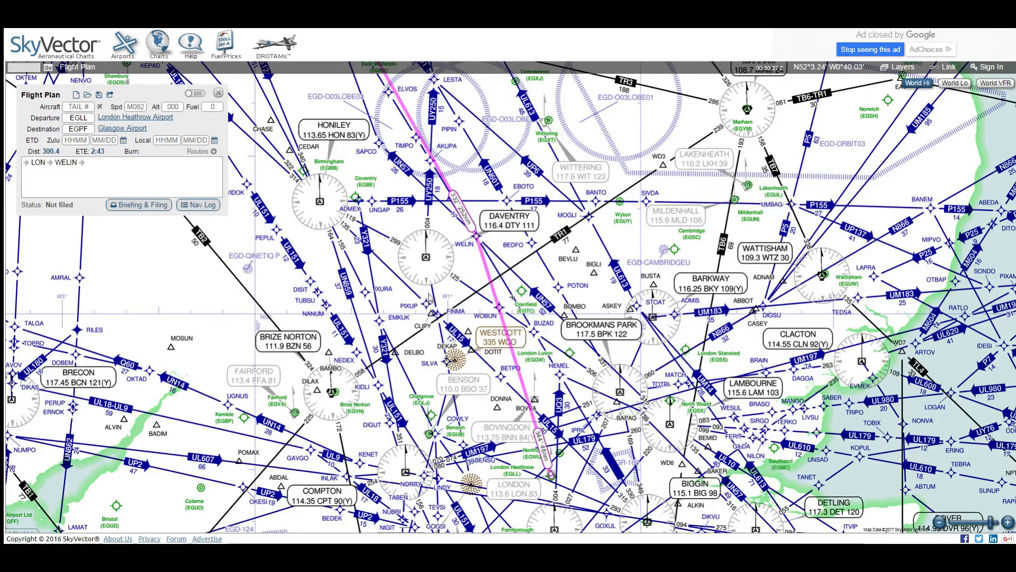
drag(417, 325, 432, 345)
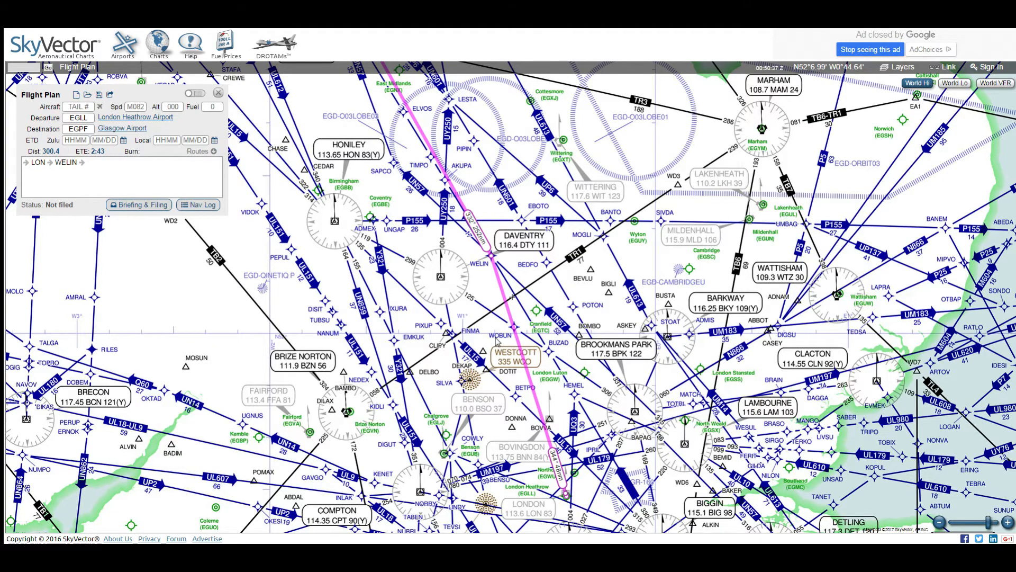
scroll(497, 341, down, 1)
scroll(491, 337, up, 1)
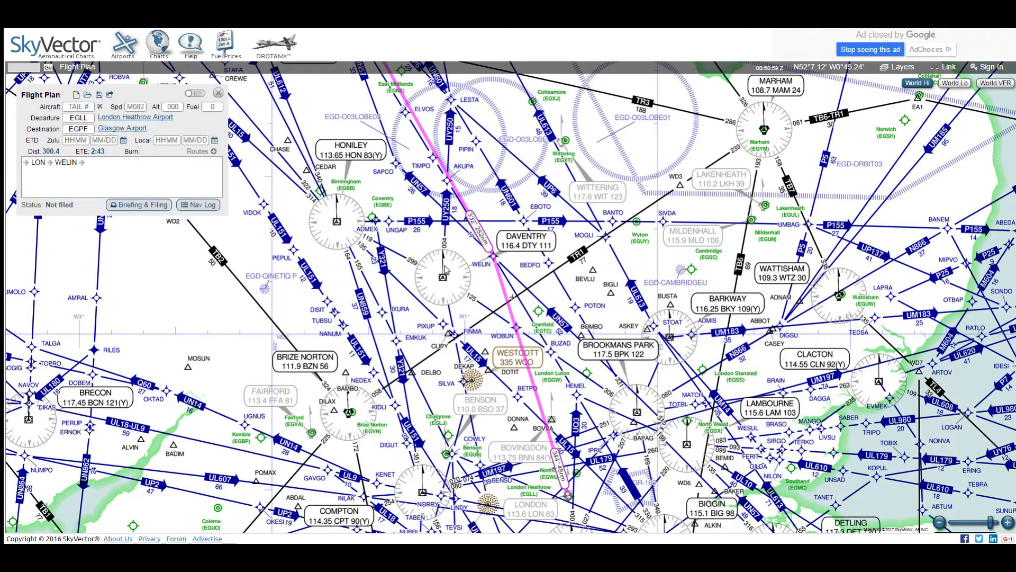
scroll(446, 270, down, 3)
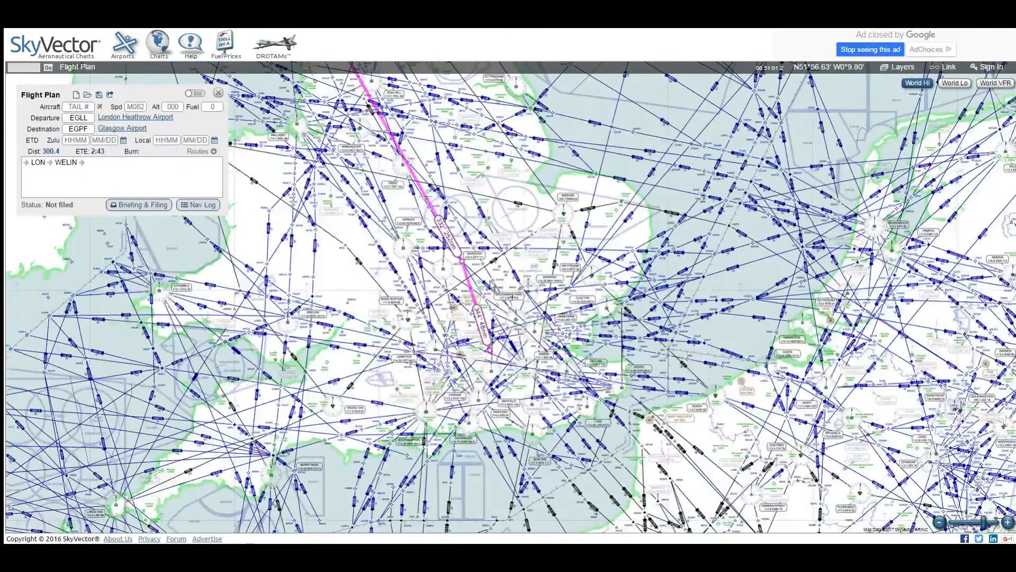
Examine the high-altitude airways from England across continental Europe to the area around Austria and Hungary.
drag(492, 285, 436, 253)
scroll(435, 253, down, 1)
drag(462, 170, 451, 211)
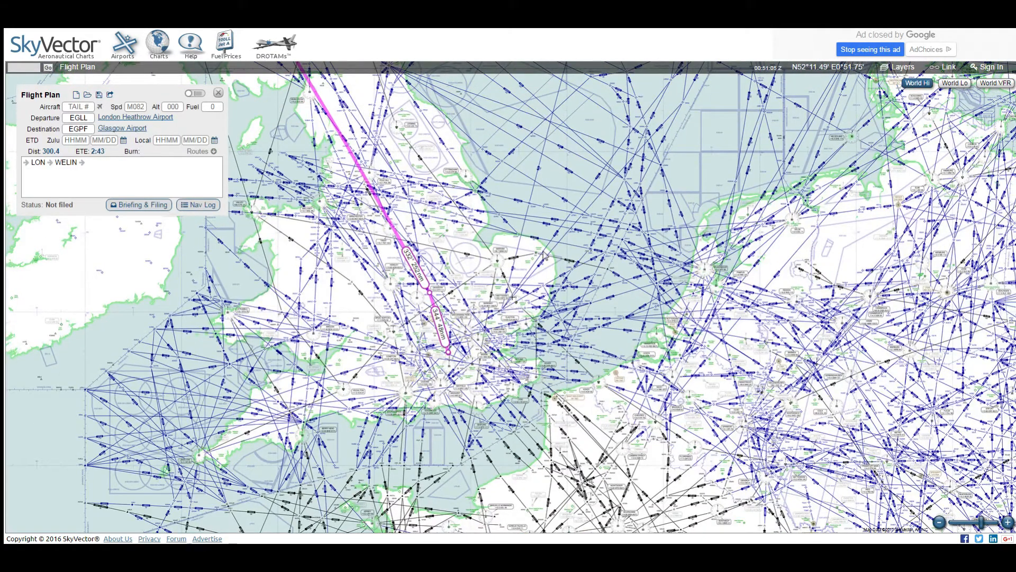
drag(739, 358, 600, 299)
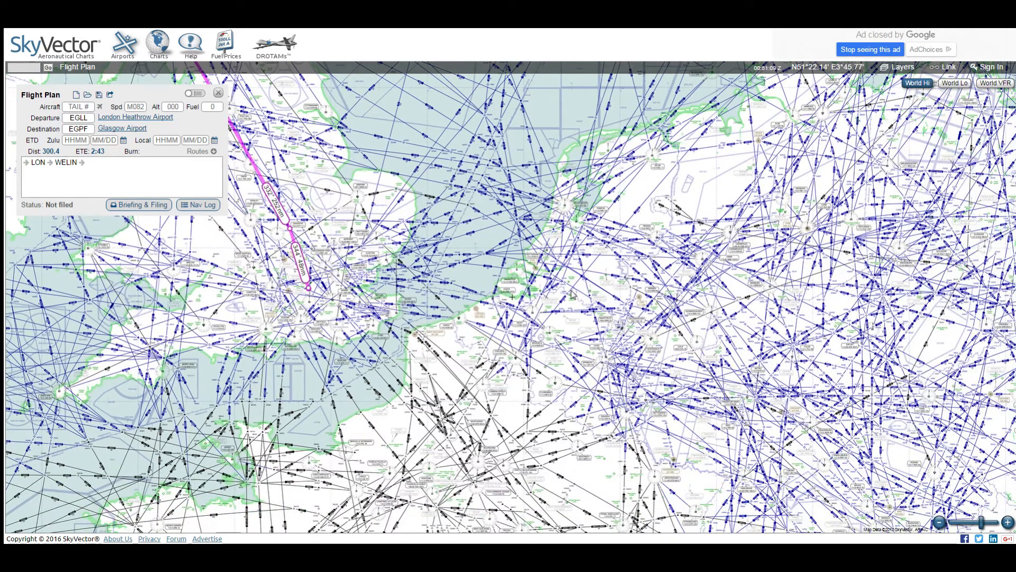
drag(712, 337, 511, 270)
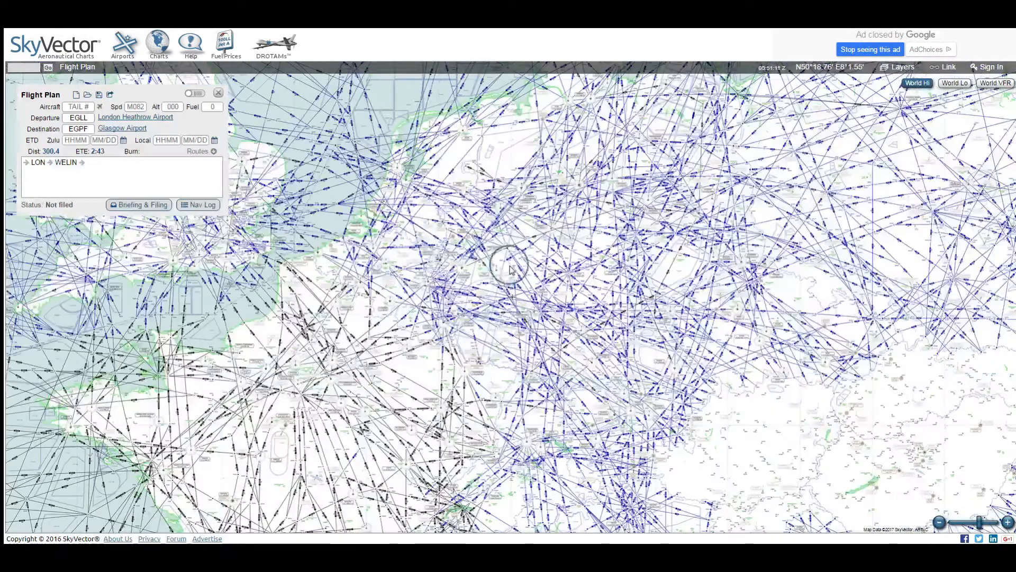
drag(564, 313, 485, 217)
drag(540, 239, 452, 206)
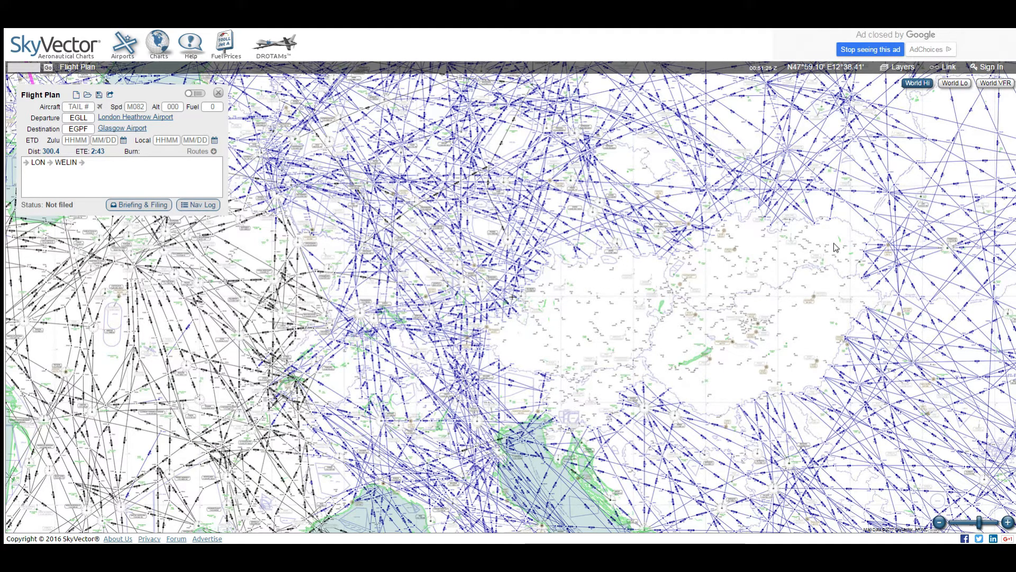
scroll(495, 307, down, 1)
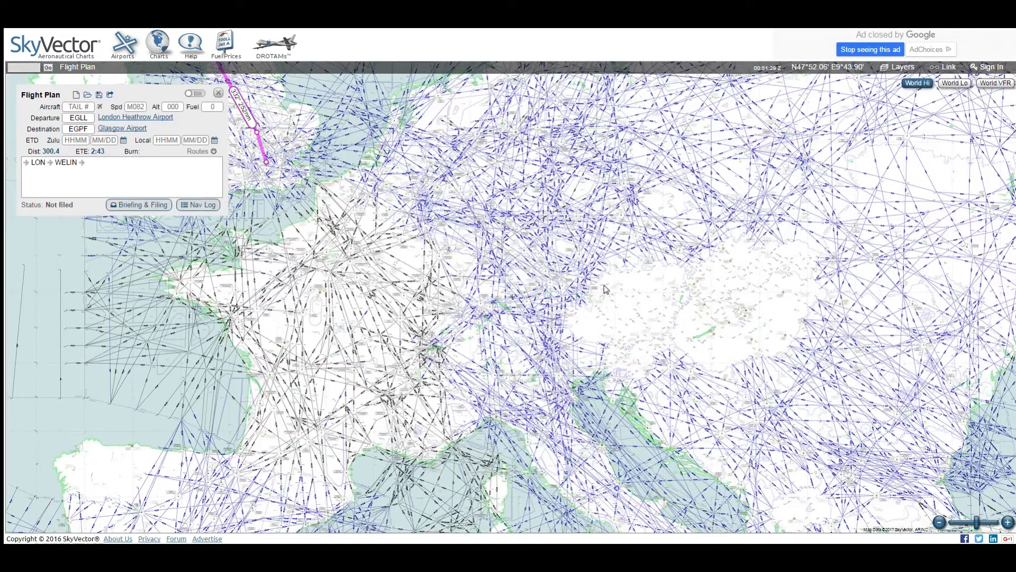
Set the flight plan's departure to EGLL and its destination to Sofia Airport (LBSF).
drag(88, 117, 61, 117)
text(EGLL)
key(Tab)
text(L)
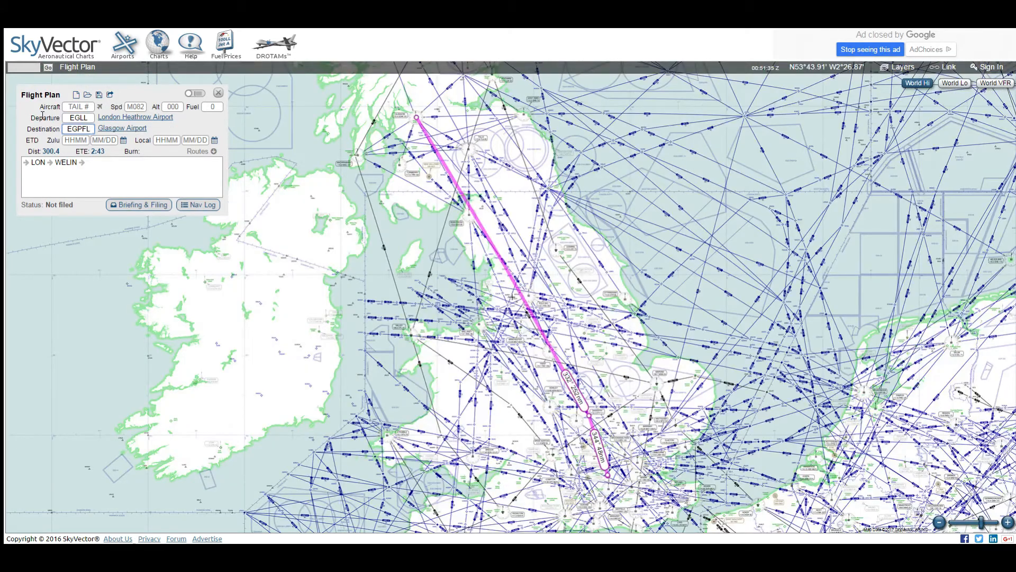
text(B)
key(ctrl+a)
text(LBSF)
key(Tab)
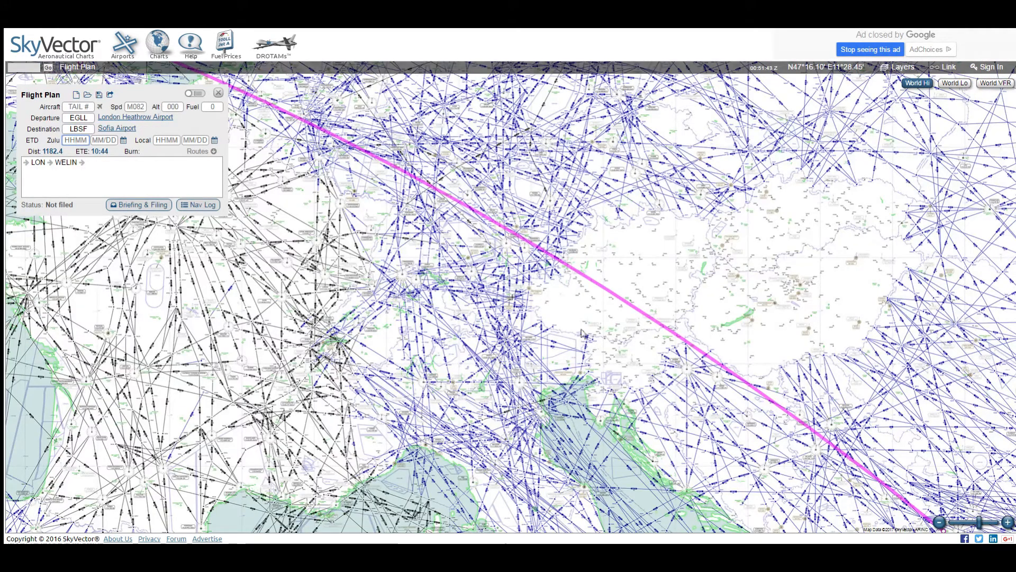
Bend the Sofia route line near Salzburg to add the MORED waypoint where the airways end.
scroll(572, 323, up, 1)
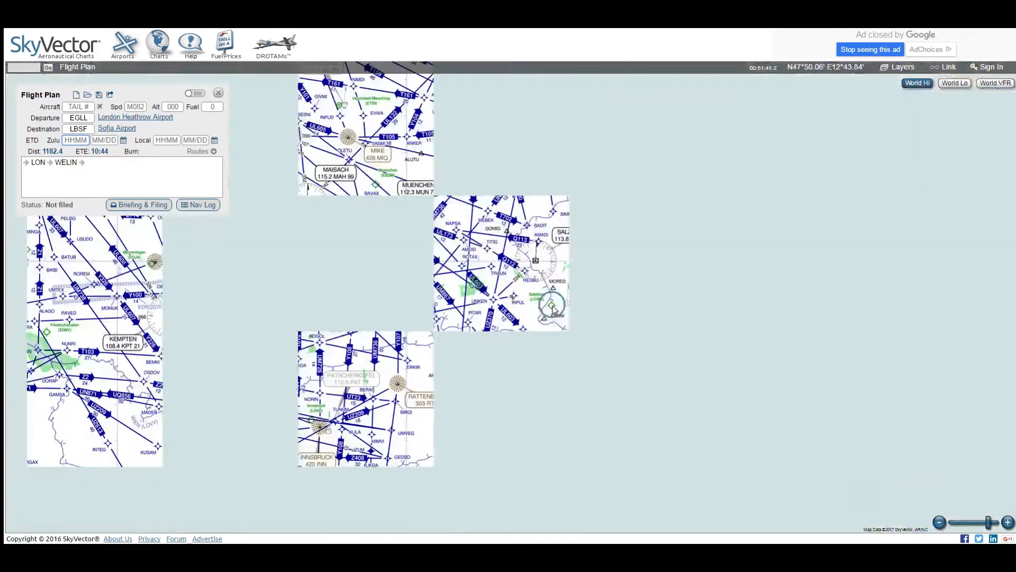
scroll(534, 310, up, 1)
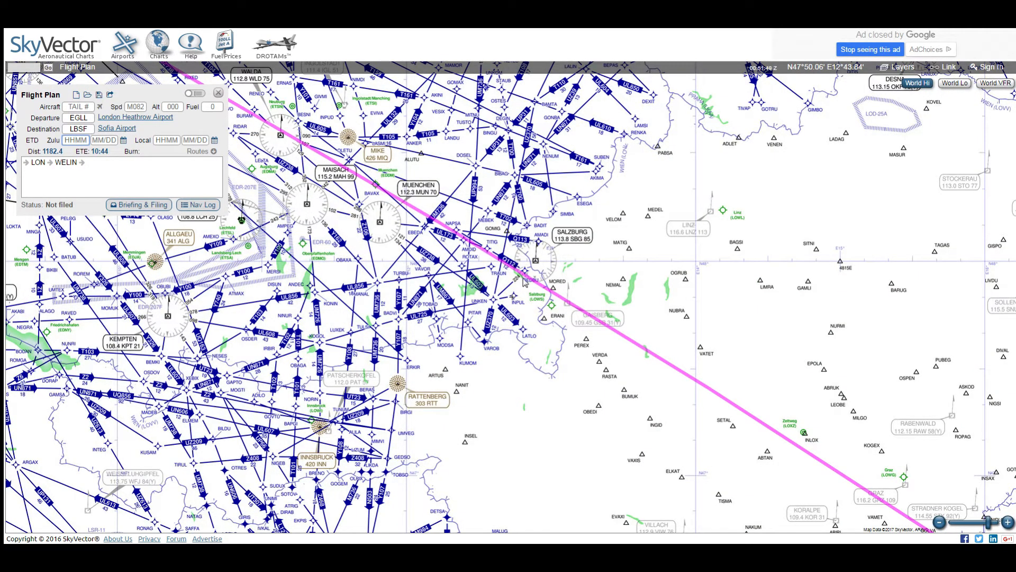
mouse_move(559, 299)
mouse_down()
mouse_move(595, 325)
mouse_move(552, 297)
mouse_up()
click(566, 320)
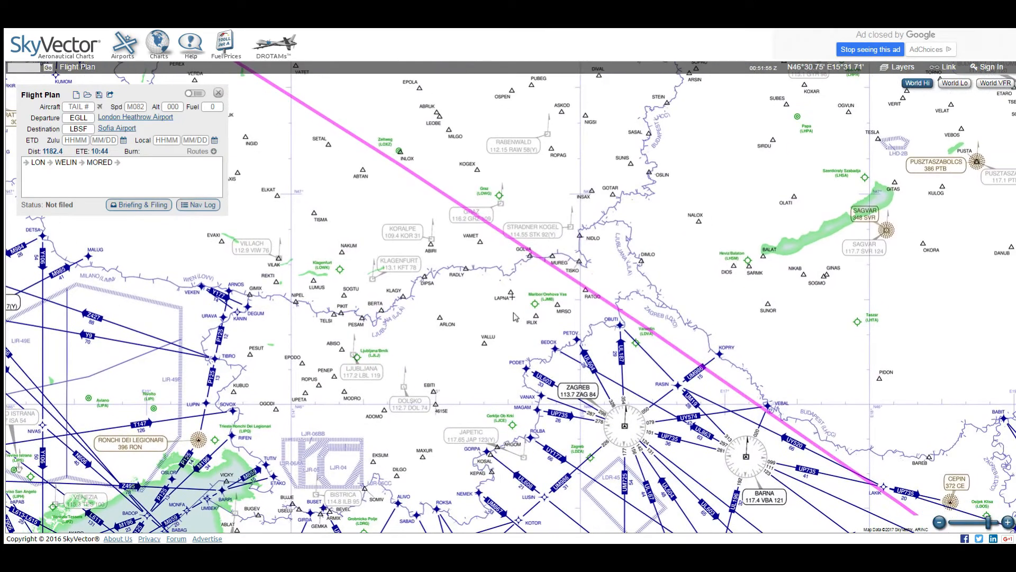
Route the flight directly from MORED to the KEROP waypoint, where the airways resume north of Beograd.
drag(620, 309, 620, 328)
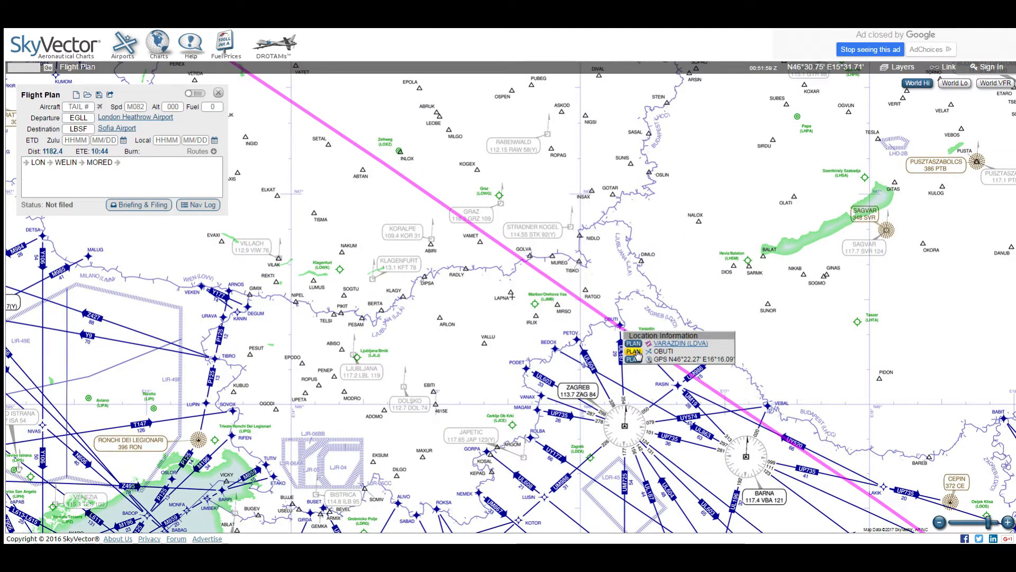
scroll(733, 288, down, 1)
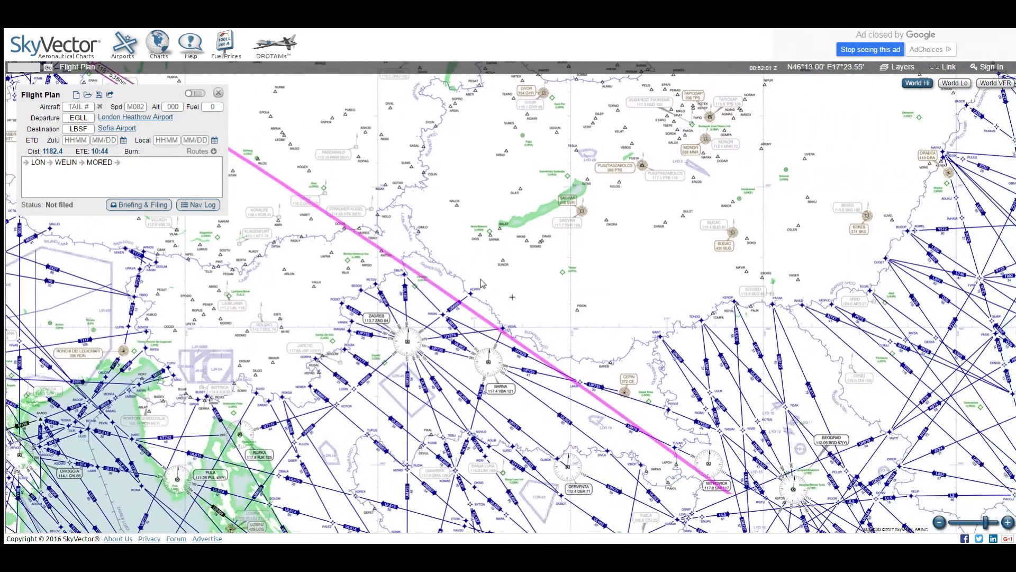
drag(508, 333, 736, 306)
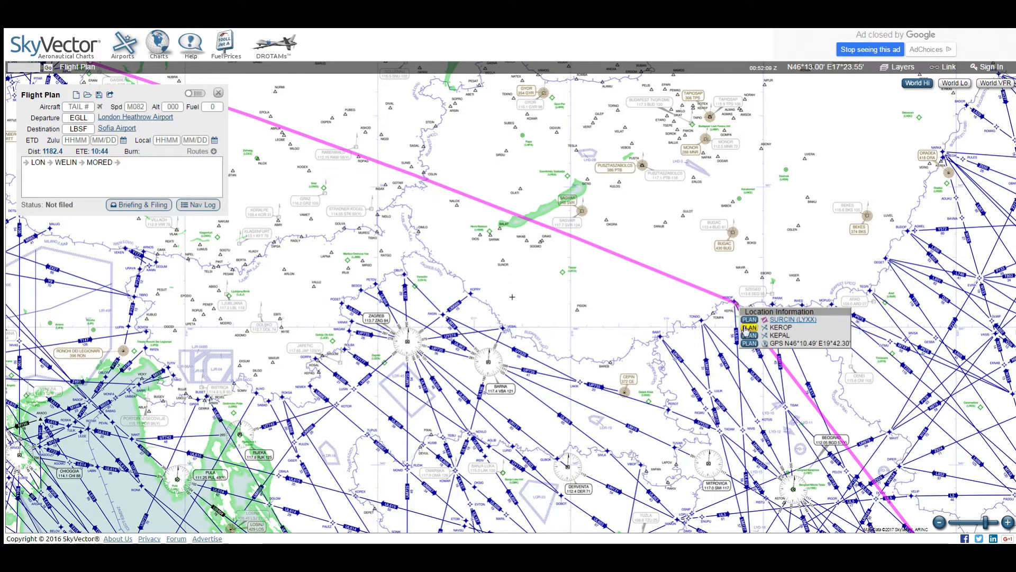
click(752, 313)
Examine the direct MORED–KEROP leg and the standalone waypoints along it.
drag(476, 249, 641, 349)
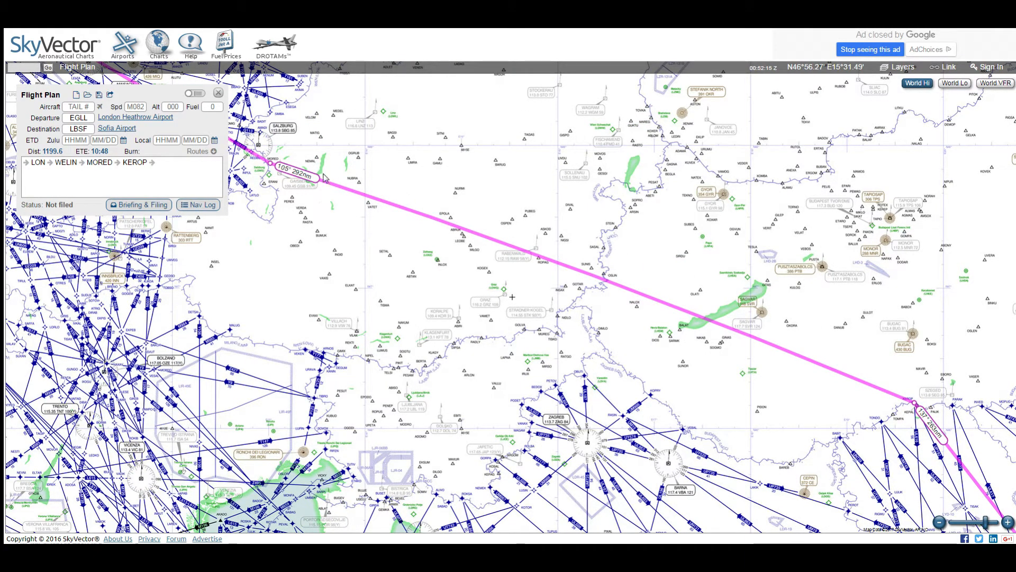
scroll(598, 279, up, 1)
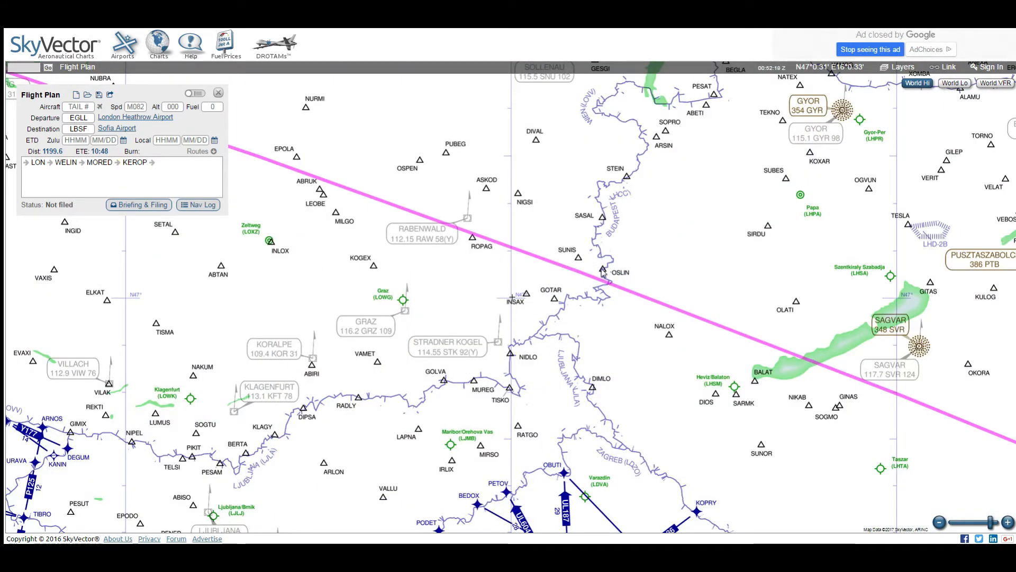
scroll(452, 295, down, 1)
scroll(452, 295, down, 1)
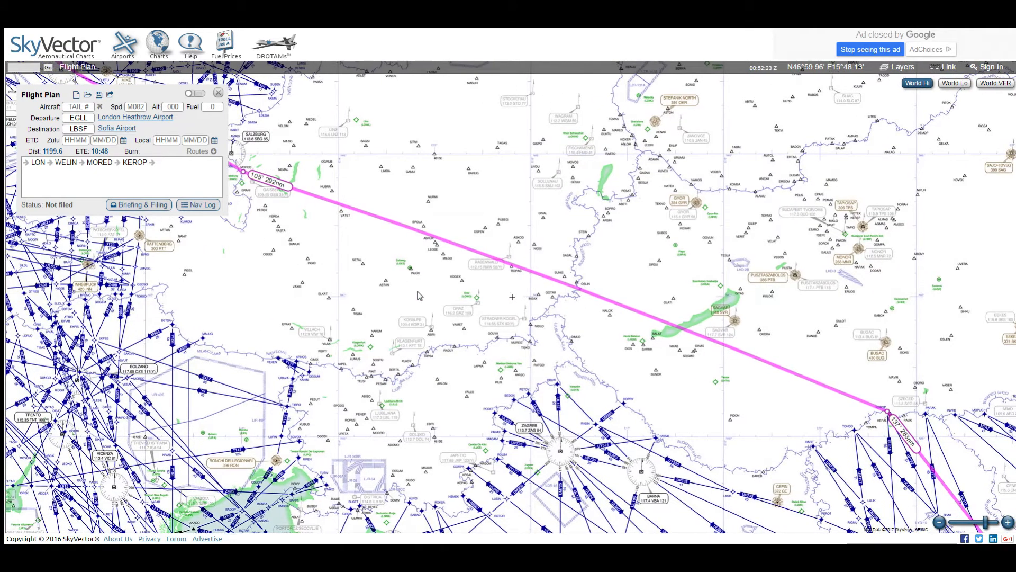
scroll(405, 295, down, 1)
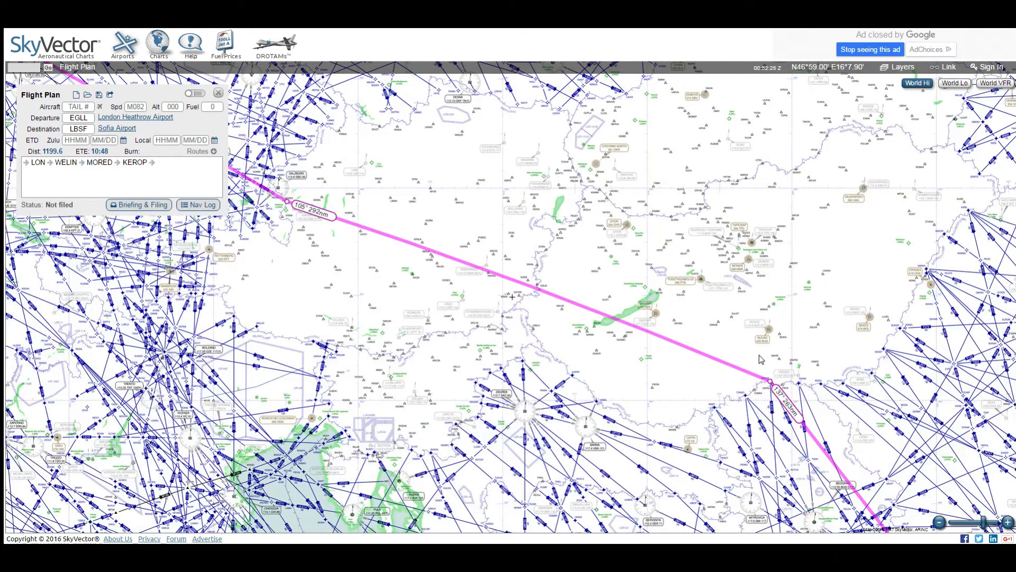
scroll(760, 358, down, 1)
scroll(678, 302, down, 1)
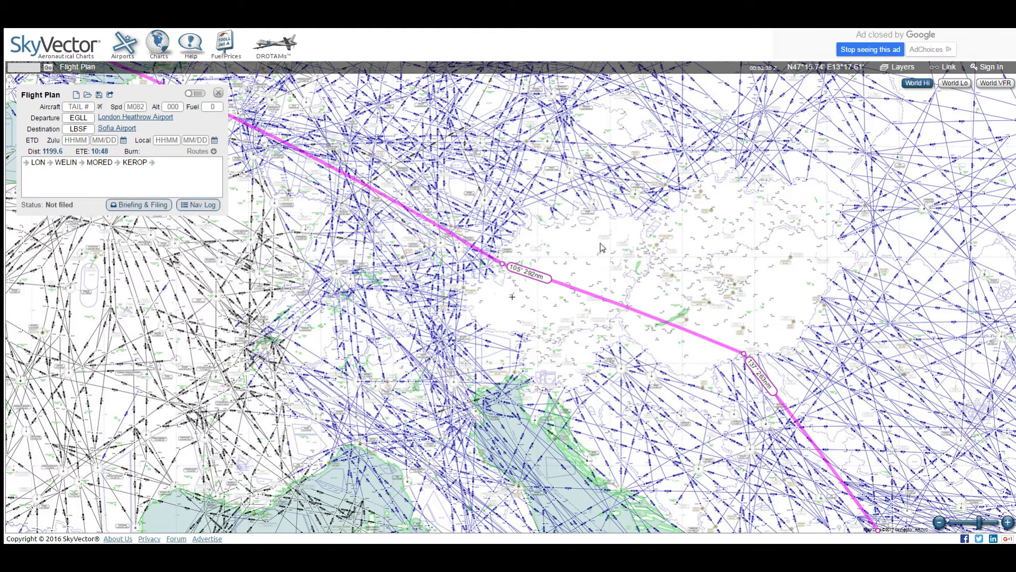
Examine the airway coverage from the Adriatic back across Europe to Britain, Ireland and the Atlantic edge.
drag(522, 223, 629, 240)
scroll(629, 240, up, 1)
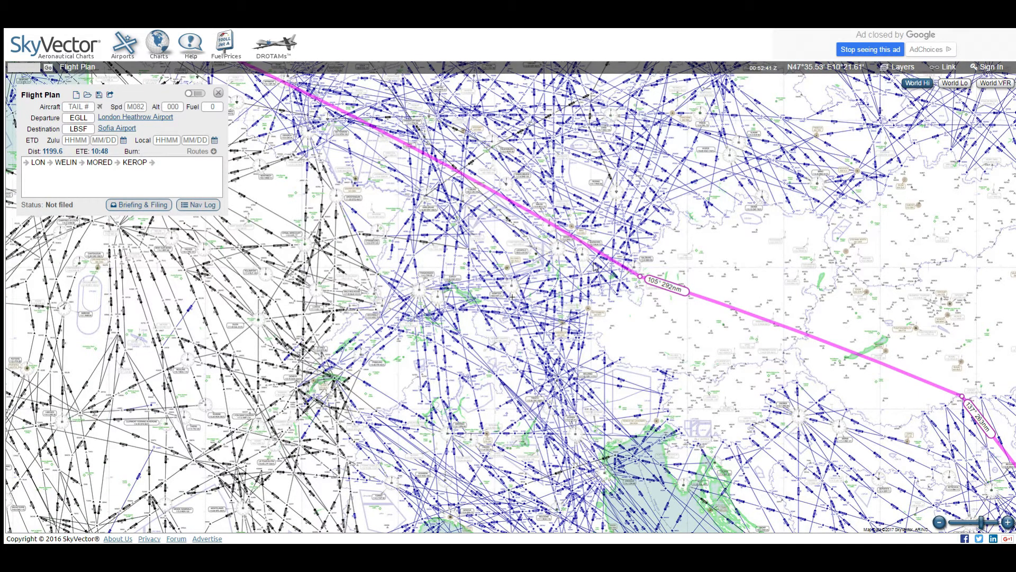
drag(567, 420, 484, 296)
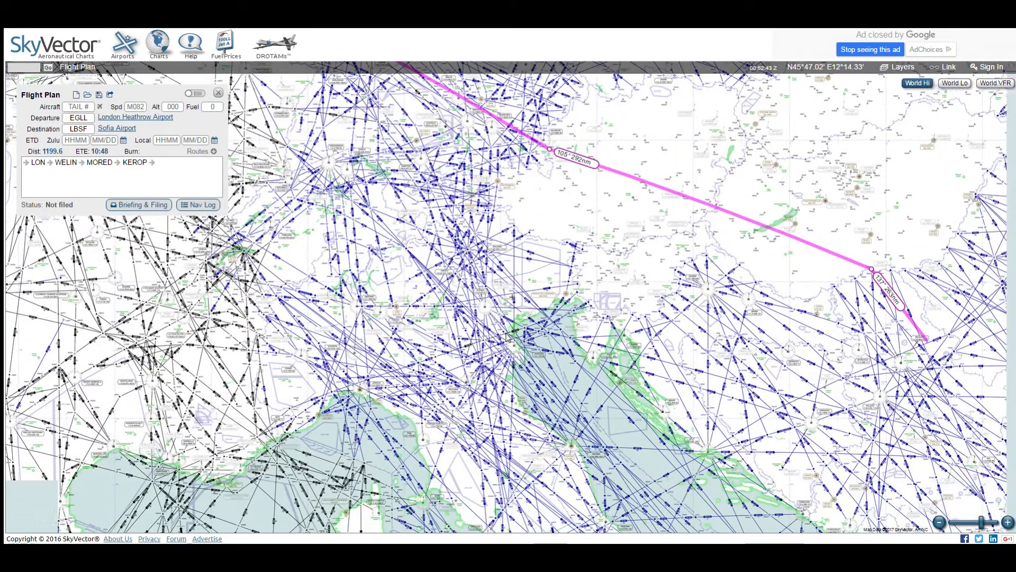
drag(383, 218, 501, 312)
scroll(501, 311, down, 1)
drag(501, 254, 593, 377)
scroll(544, 291, down, 1)
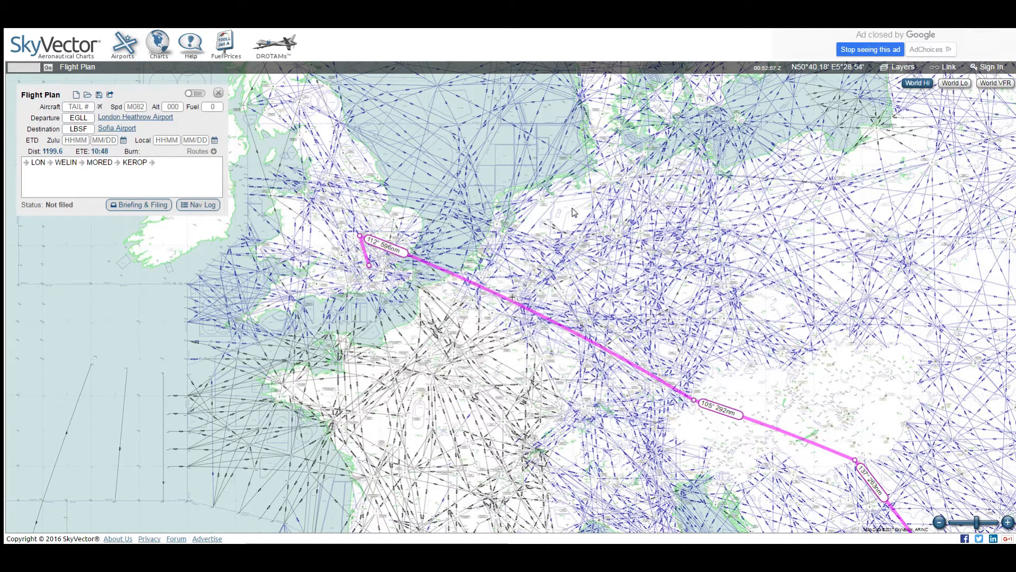
drag(512, 217, 544, 230)
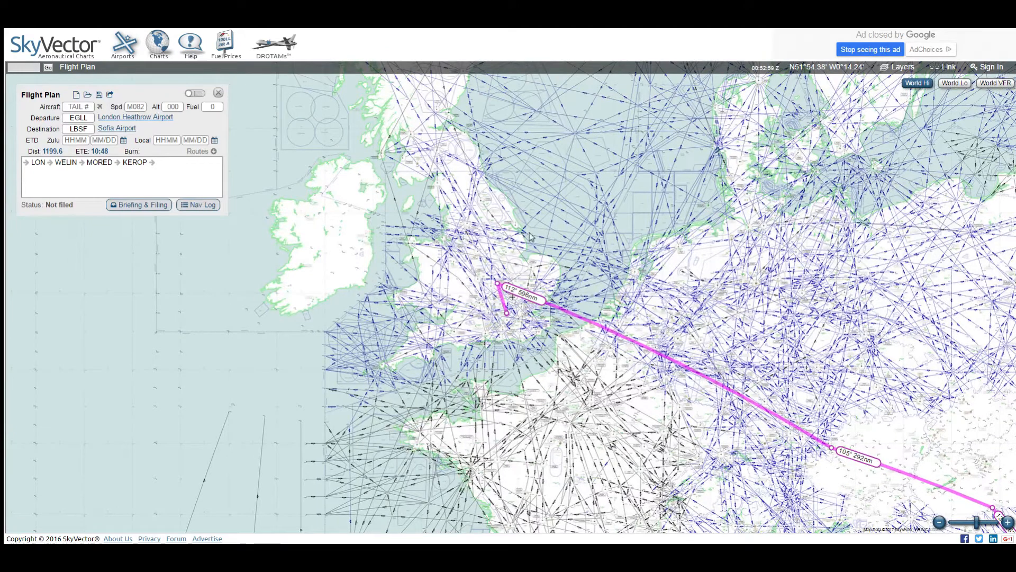
drag(280, 251, 404, 277)
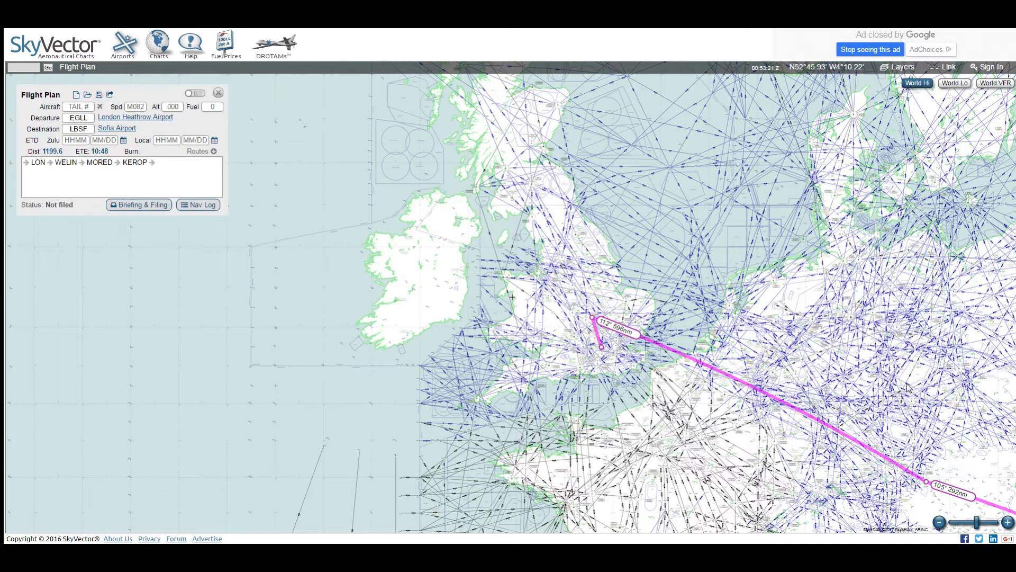
Change the flight plan's departure to Frankfurt (EDDF) and its destination to New York JFK (KJFK).
click(92, 119)
text(E)
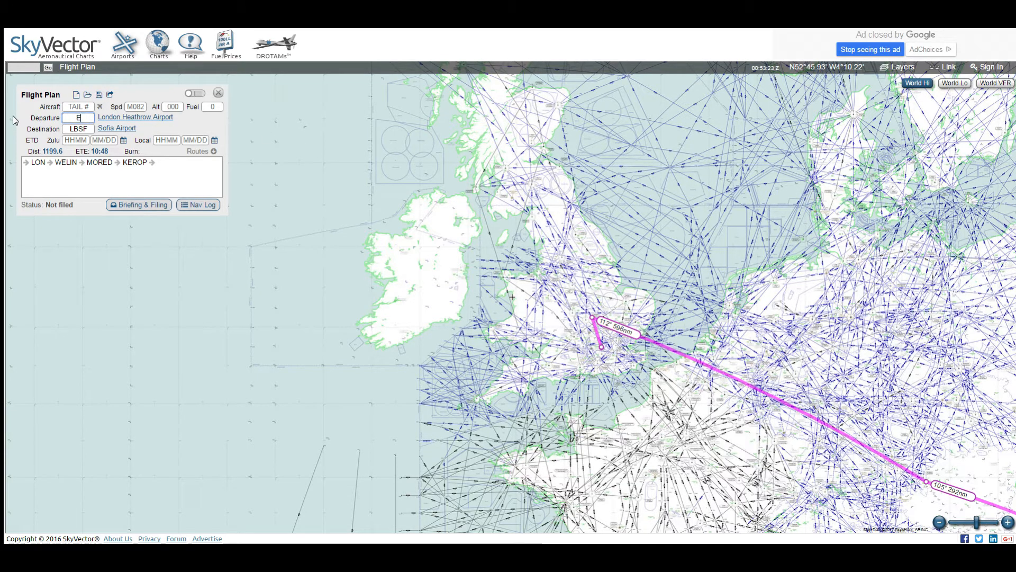
text(DDF)
key(Tab)
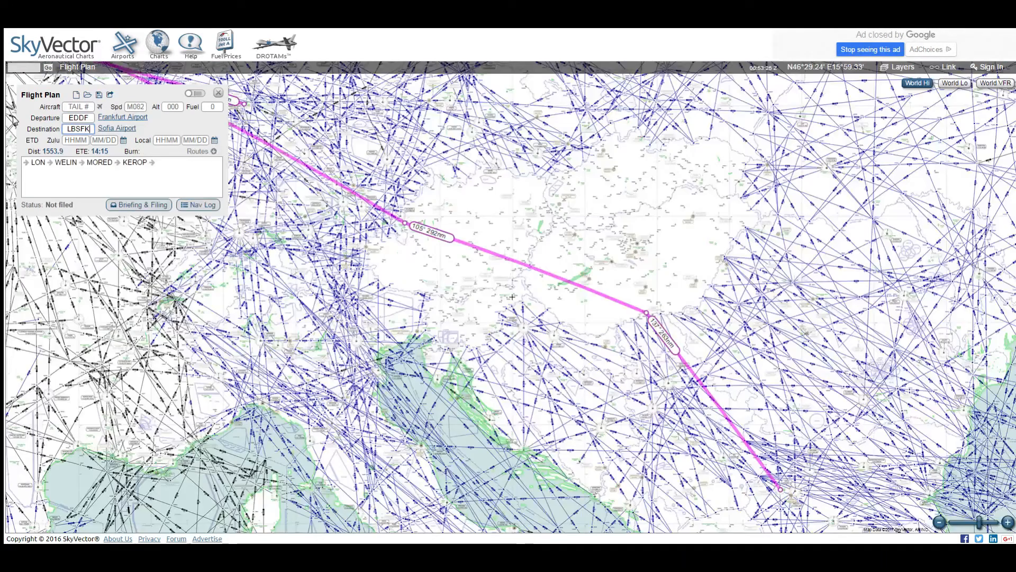
text(KJFK)
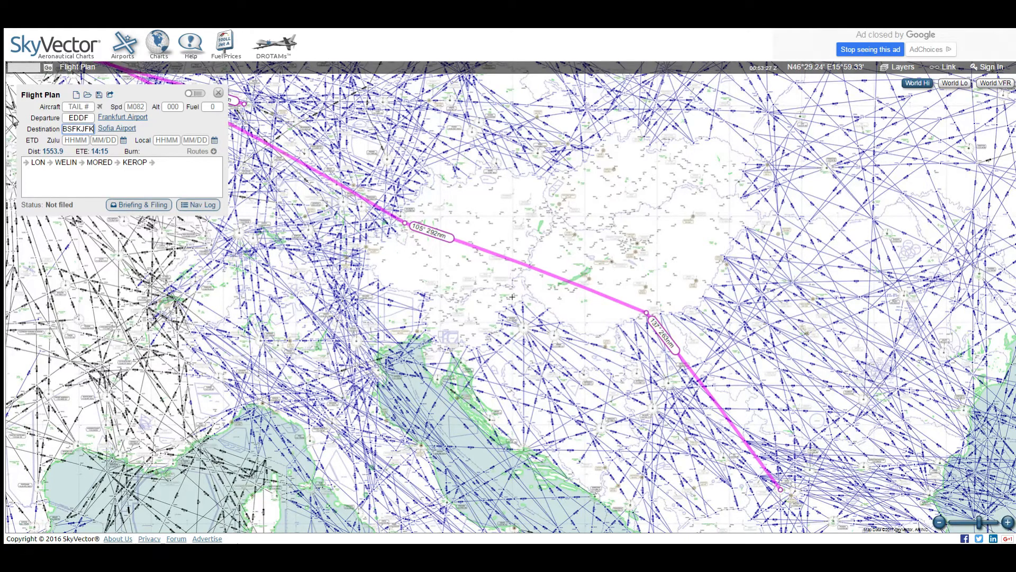
key(Tab)
double_click(80, 129)
text(KJFK)
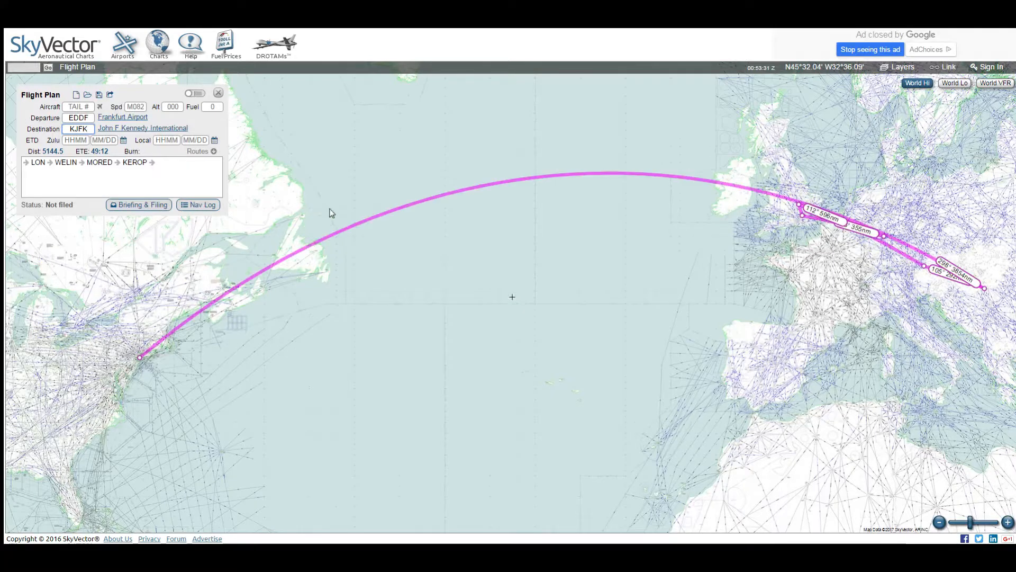
Clear all waypoints from the route, leaving a direct Frankfurt to New York JFK line.
drag(810, 287, 693, 295)
scroll(714, 209, up, 2)
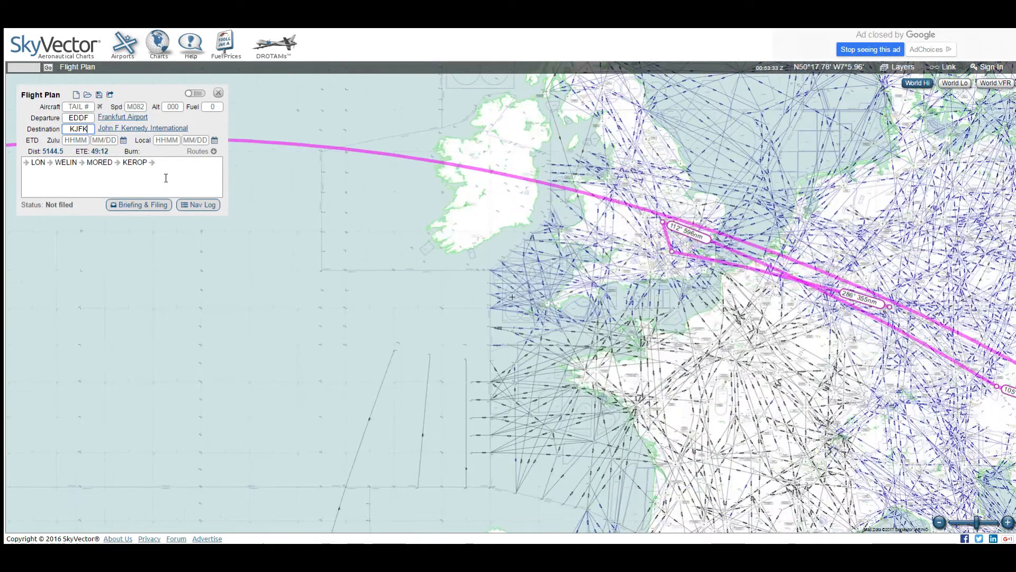
drag(166, 177, 6, 144)
key(BackSpace)
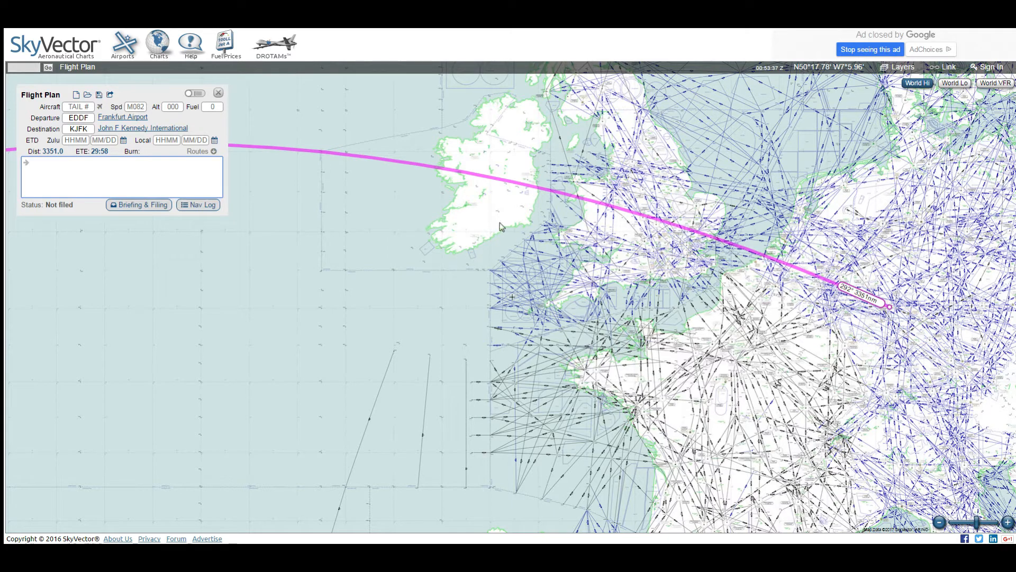
scroll(619, 257, up, 1)
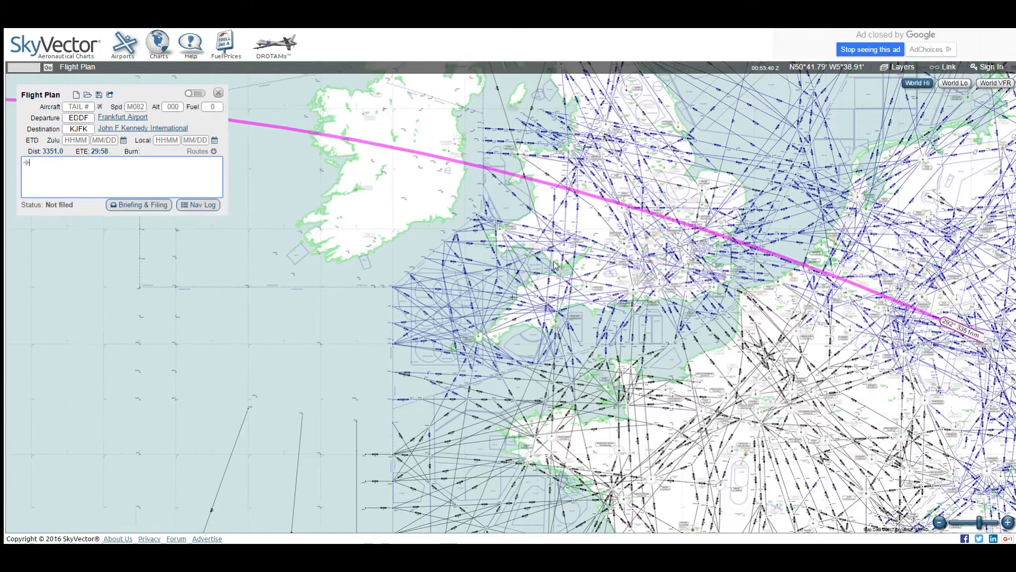
Reroute the direct Frankfurt–New York line through the BAGSO waypoint over the Irish Sea.
drag(554, 266, 487, 285)
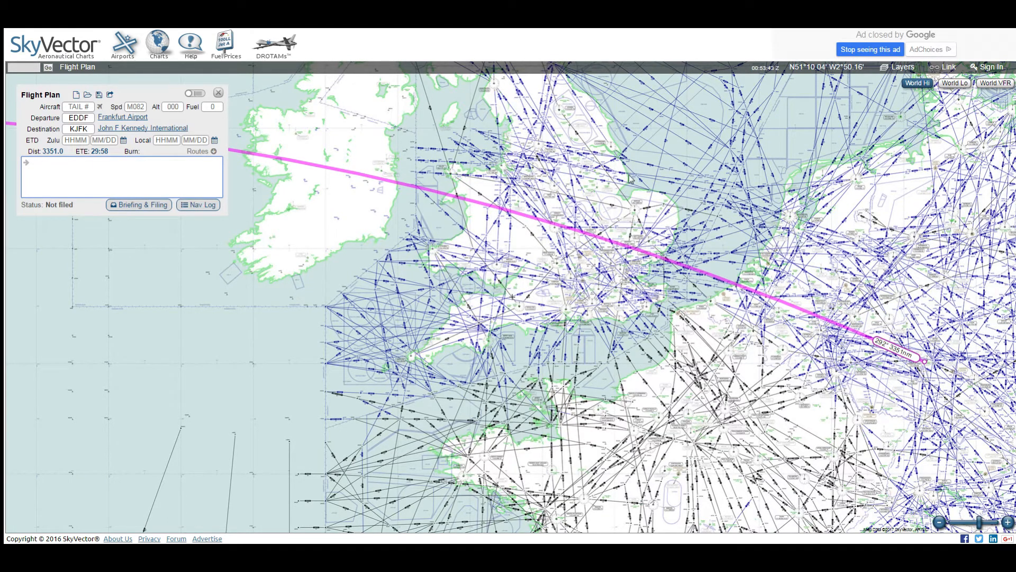
drag(390, 144, 638, 194)
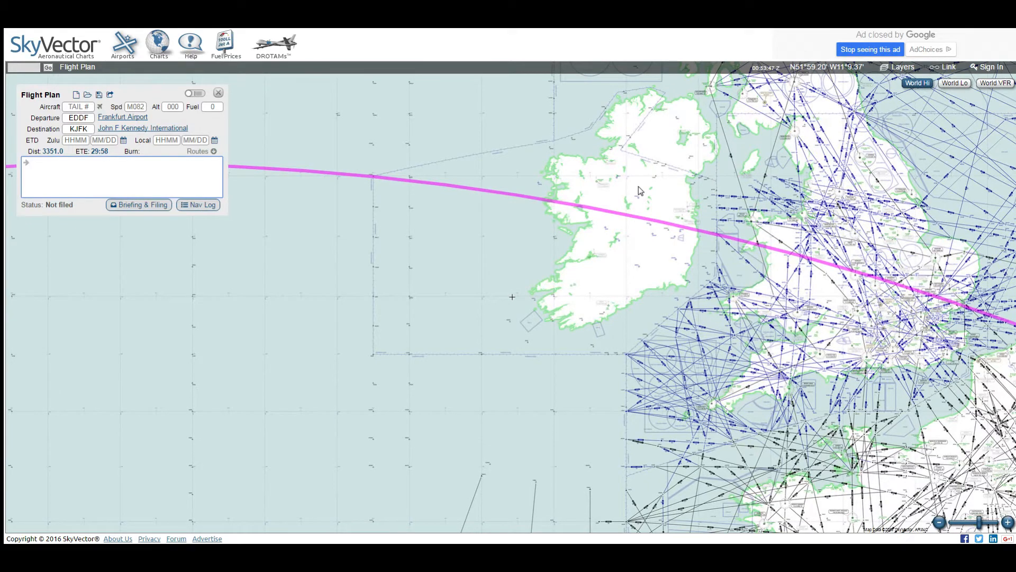
scroll(635, 186, up, 1)
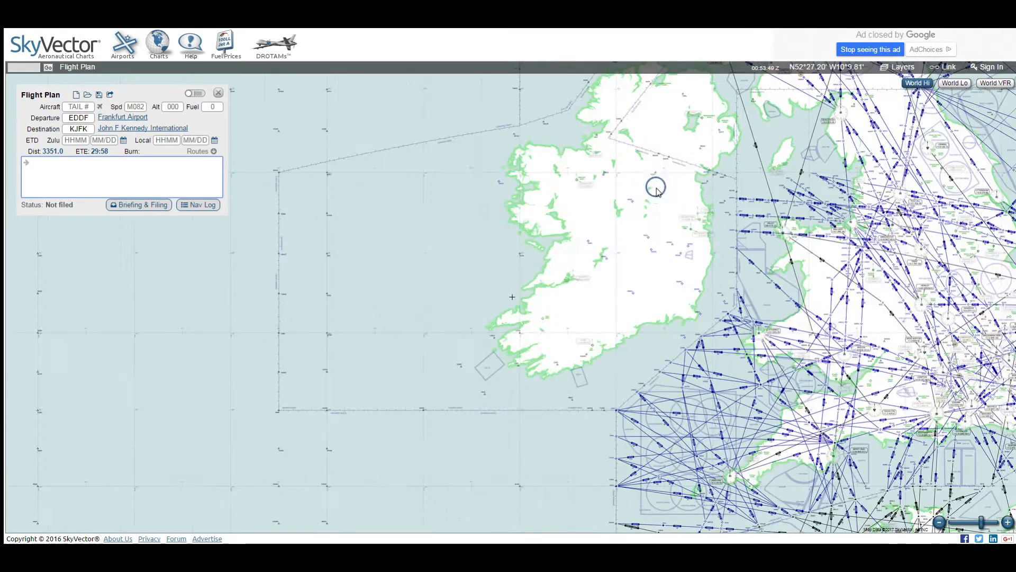
scroll(741, 235, up, 1)
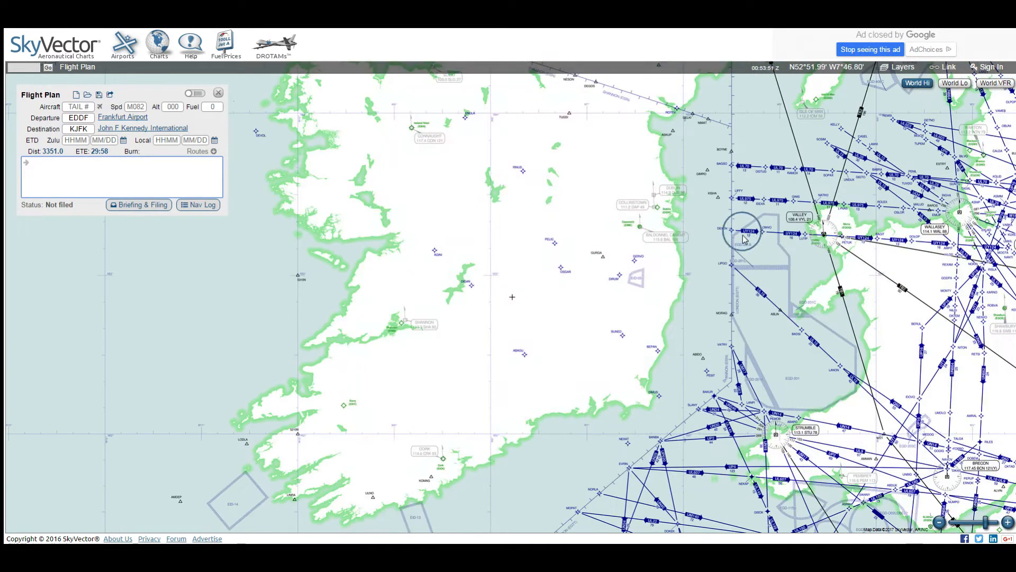
scroll(738, 271, up, 1)
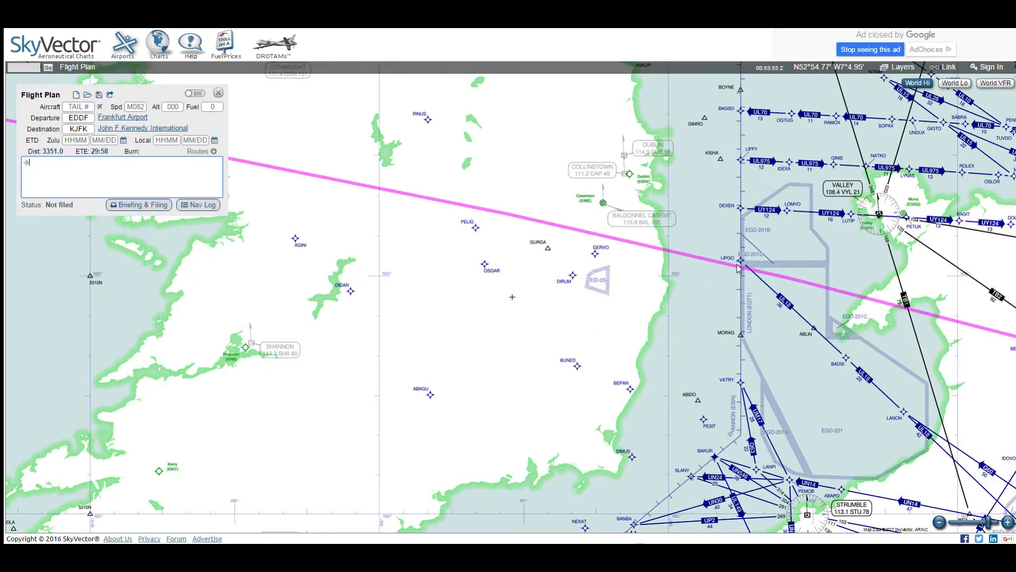
drag(737, 266, 741, 110)
click(755, 128)
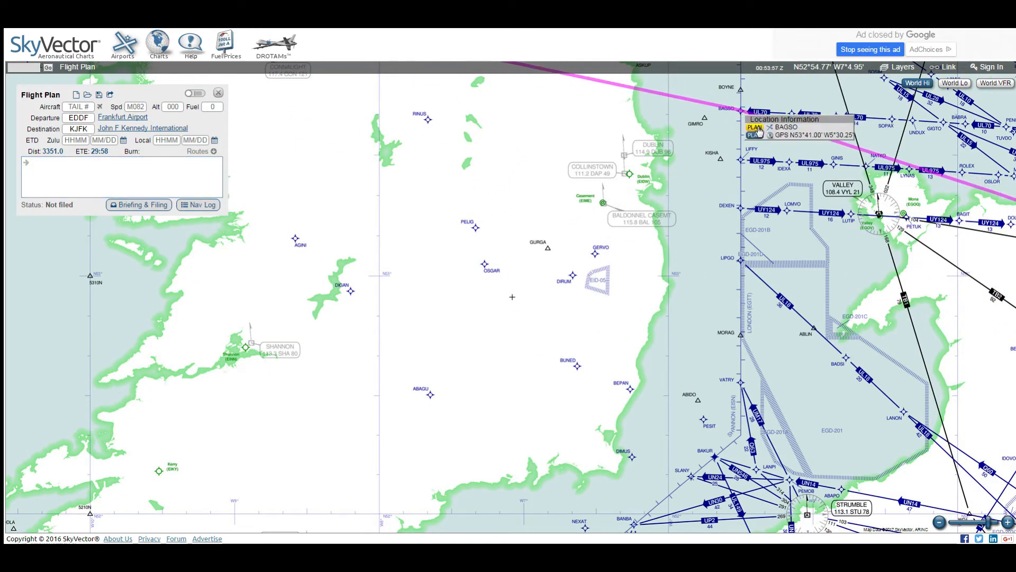
Display both the eastbound and westbound North Atlantic Tracks on the chart.
drag(574, 216, 894, 375)
drag(463, 304, 688, 399)
scroll(712, 400, down, 1)
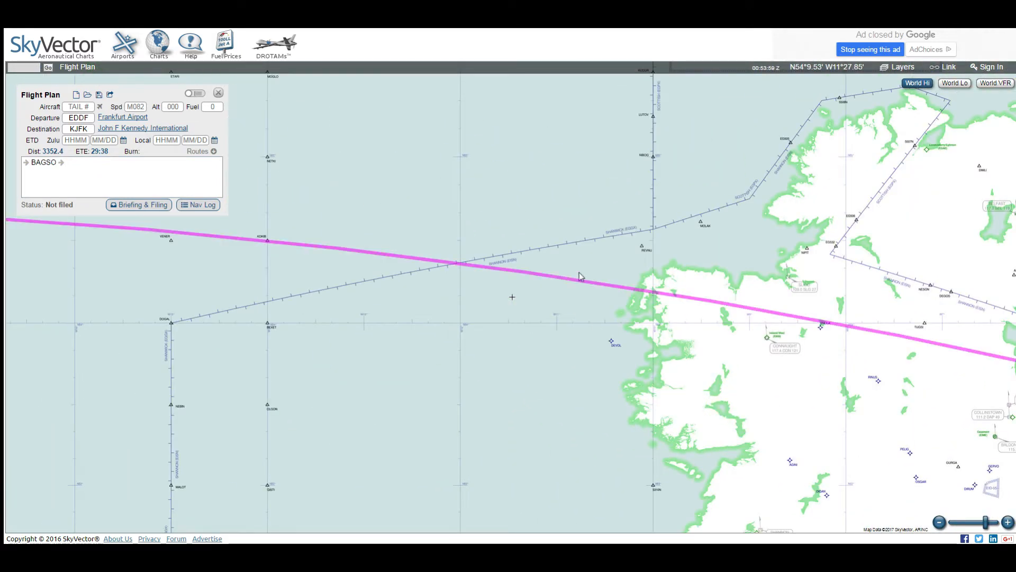
scroll(587, 183, down, 1)
click(903, 69)
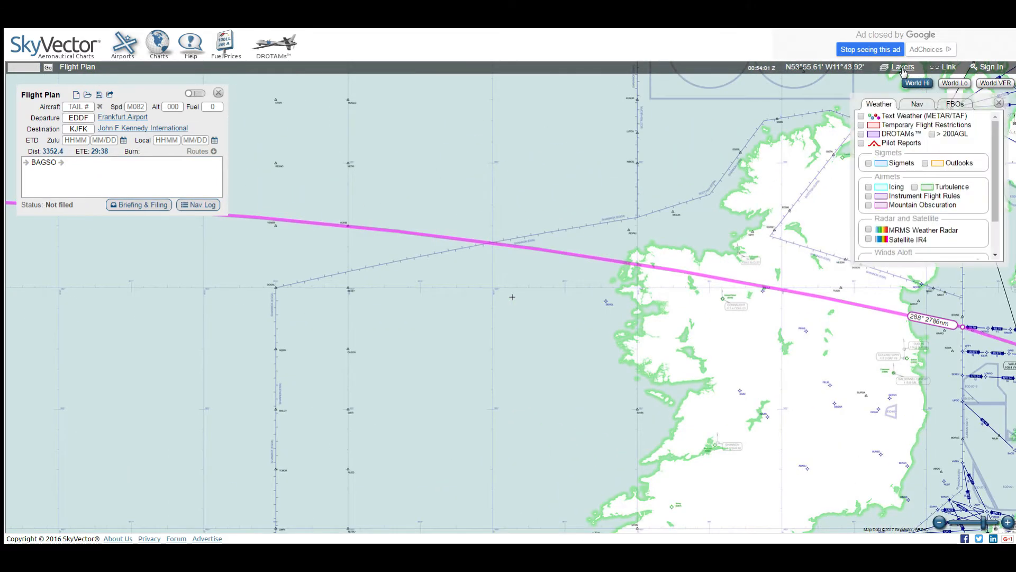
click(921, 104)
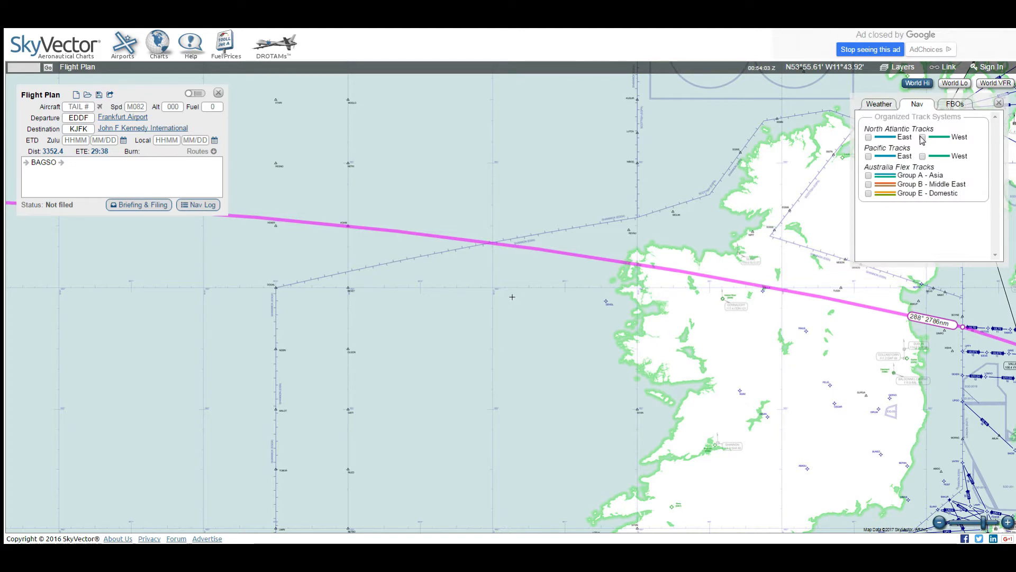
click(922, 137)
click(869, 137)
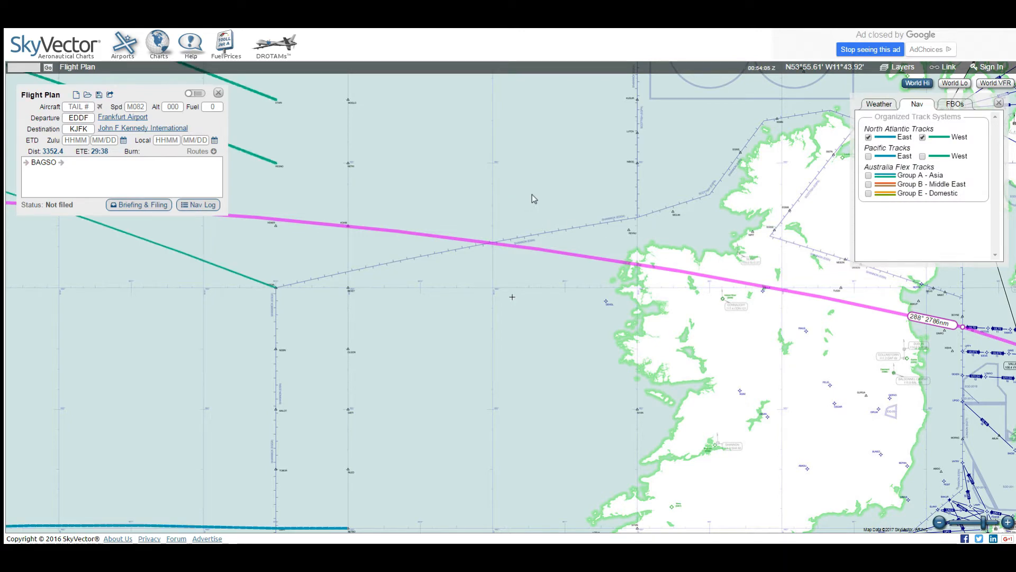
Reroute the leg after BAGSO through RESNO, the eastern end of a westbound North Atlantic track.
drag(532, 194, 731, 233)
scroll(732, 233, down, 1)
scroll(553, 257, up, 3)
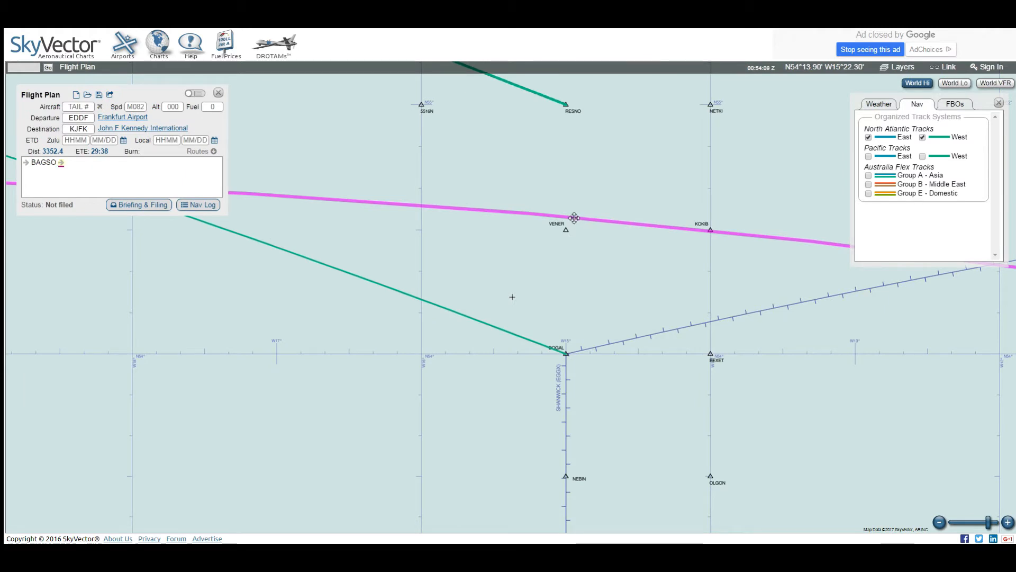
drag(574, 218, 566, 104)
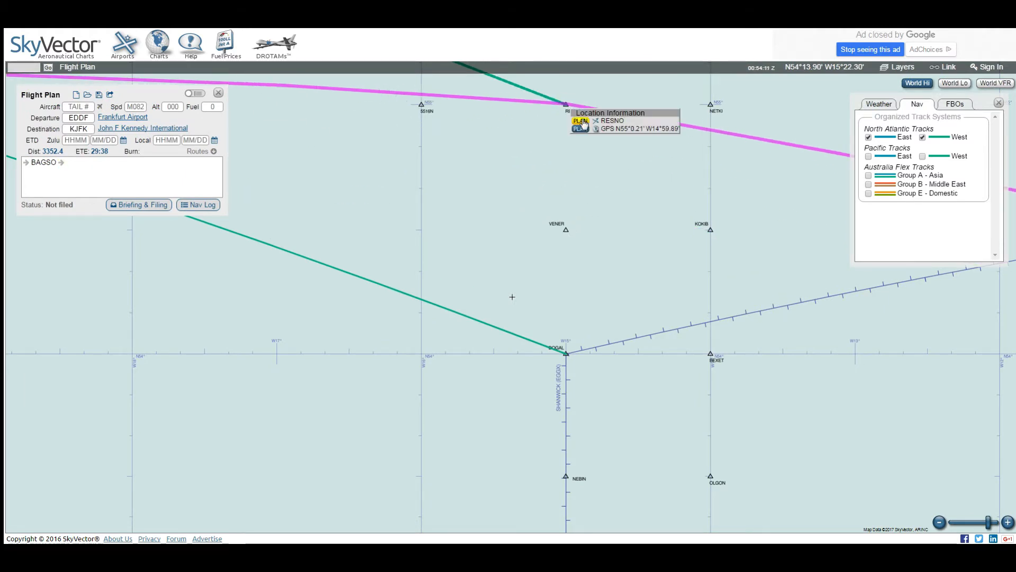
click(582, 121)
Examine the westbound and eastbound North Atlantic Tracks between Ireland and North America against the planned route.
drag(786, 320, 481, 337)
scroll(481, 337, down, 1)
drag(778, 368, 698, 389)
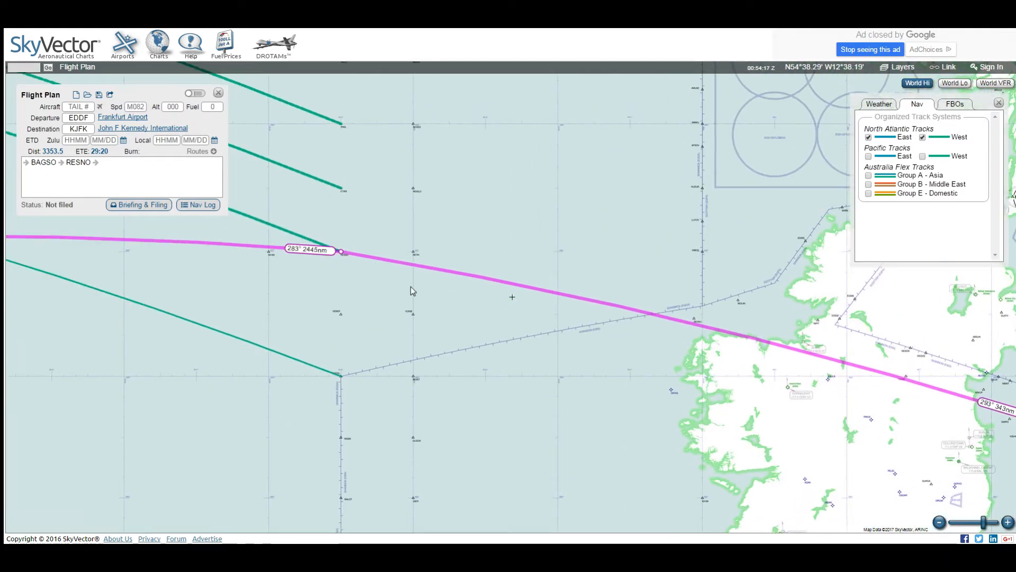
scroll(415, 325, down, 2)
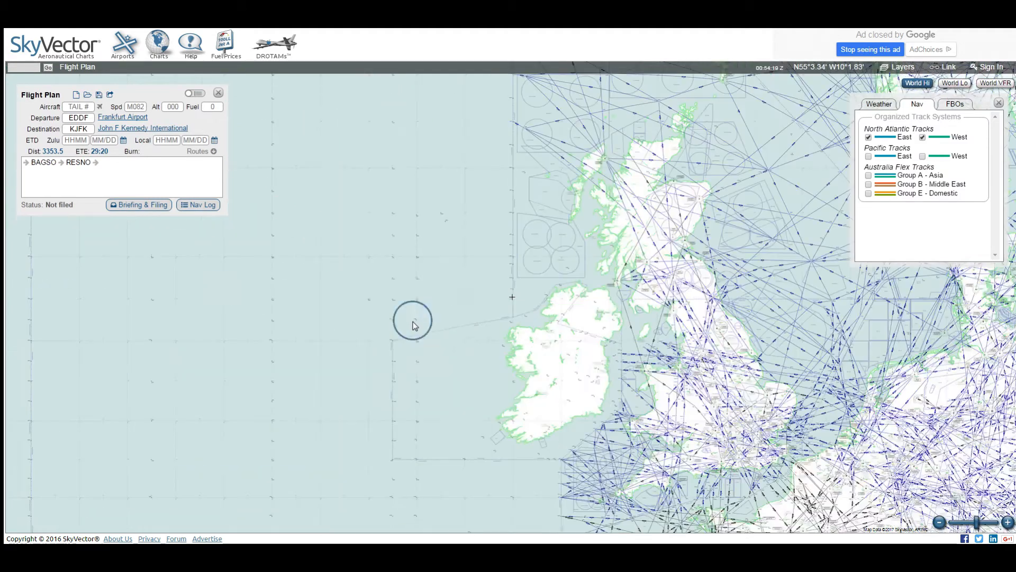
drag(589, 340, 667, 333)
scroll(538, 335, down, 1)
drag(417, 347, 615, 307)
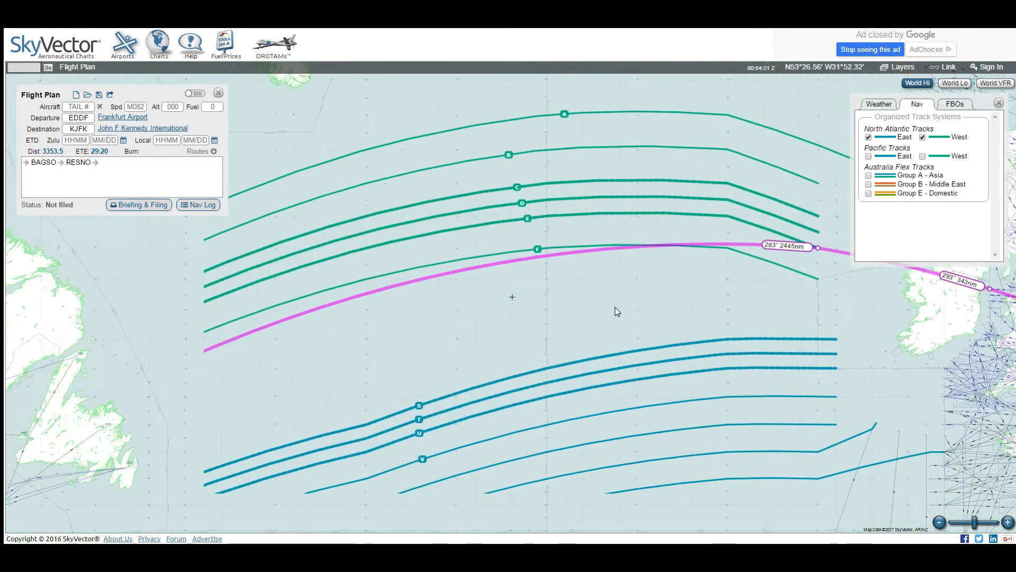
scroll(536, 316, down, 1)
drag(379, 341, 489, 268)
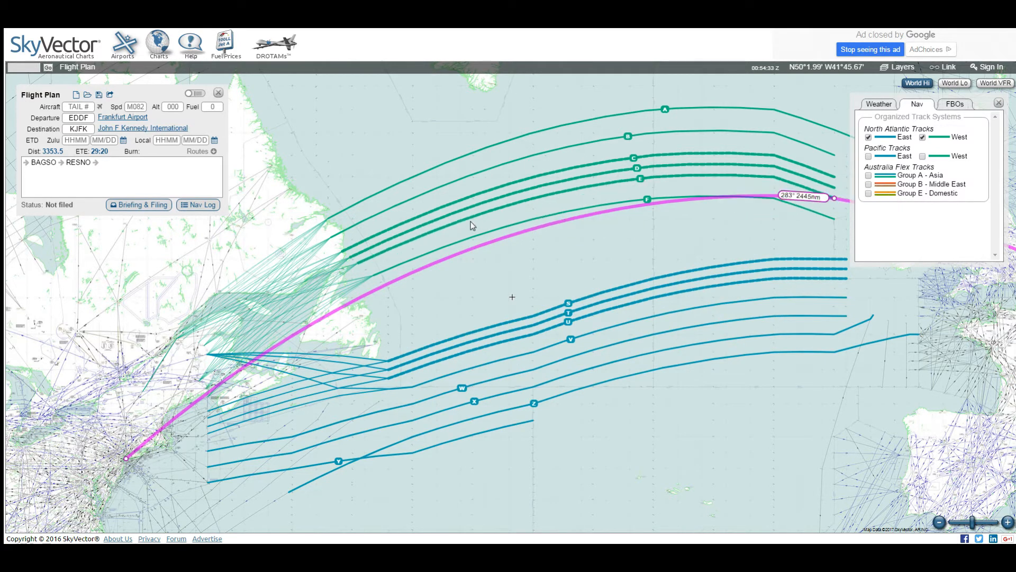
mouse_move(777, 182)
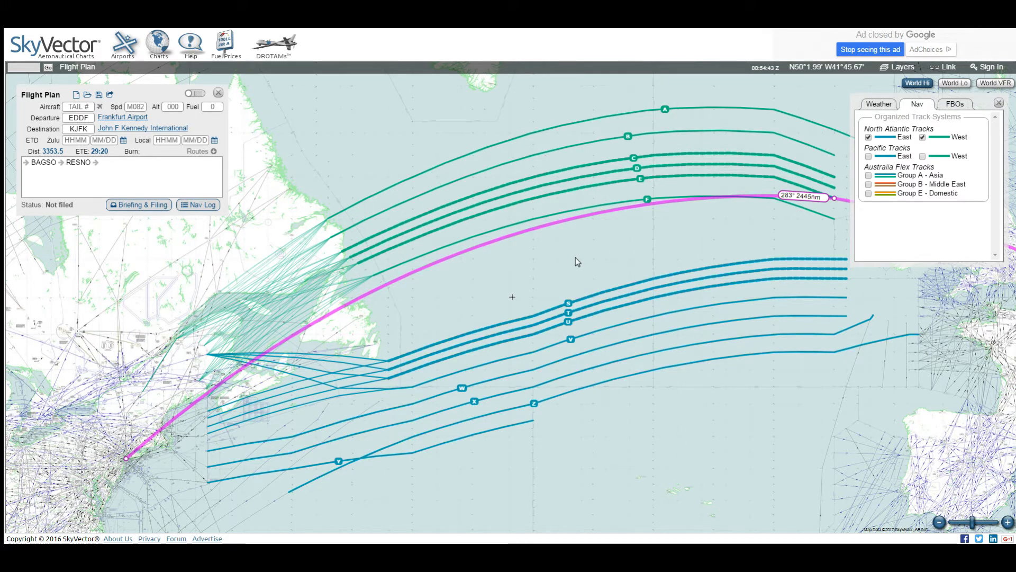
Examine how the North Atlantic Tracks connect to the airways over eastern Canada and the American coast.
double_click(296, 293)
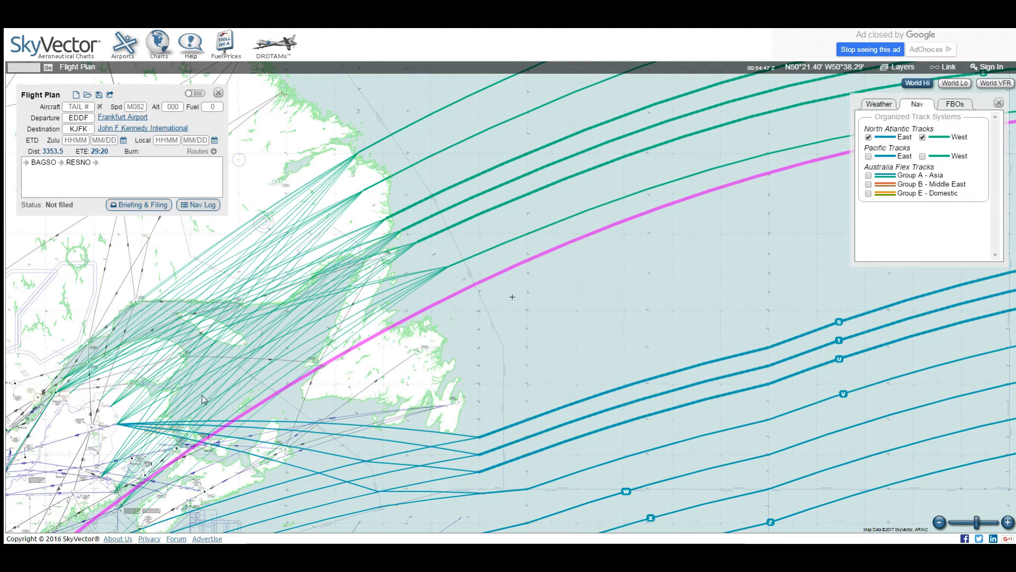
scroll(238, 368, down, 1)
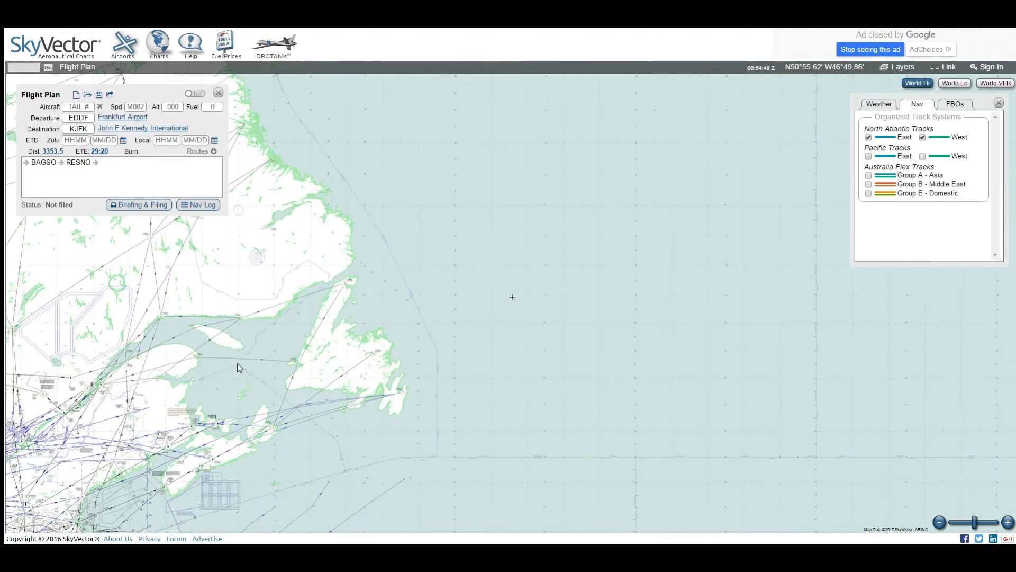
drag(238, 367, 377, 303)
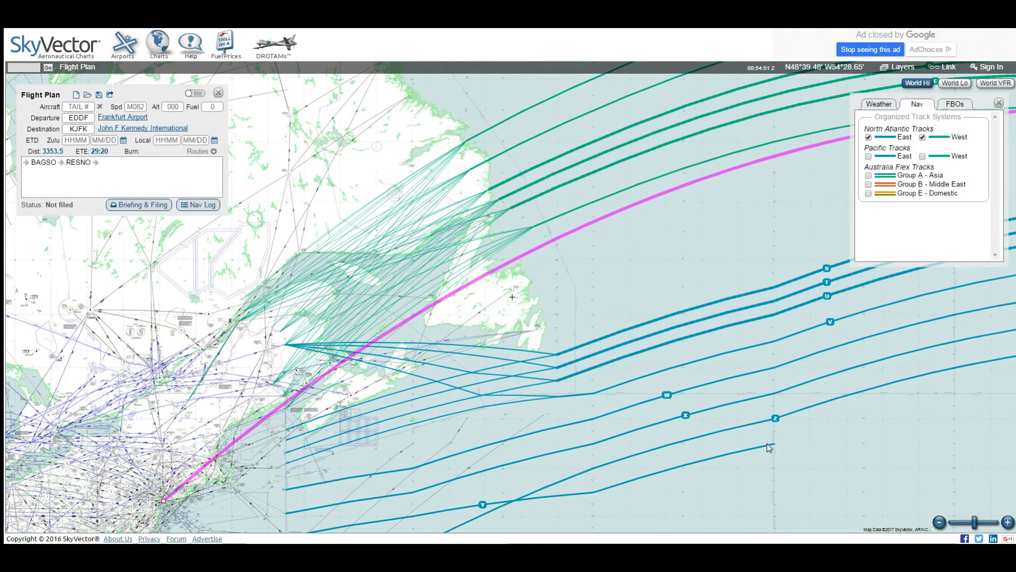
scroll(766, 444, down, 1)
drag(766, 444, 686, 474)
Hide the eastbound and westbound North Atlantic Tracks and review the route across Ireland, Britain and Europe to Frankfurt.
click(869, 137)
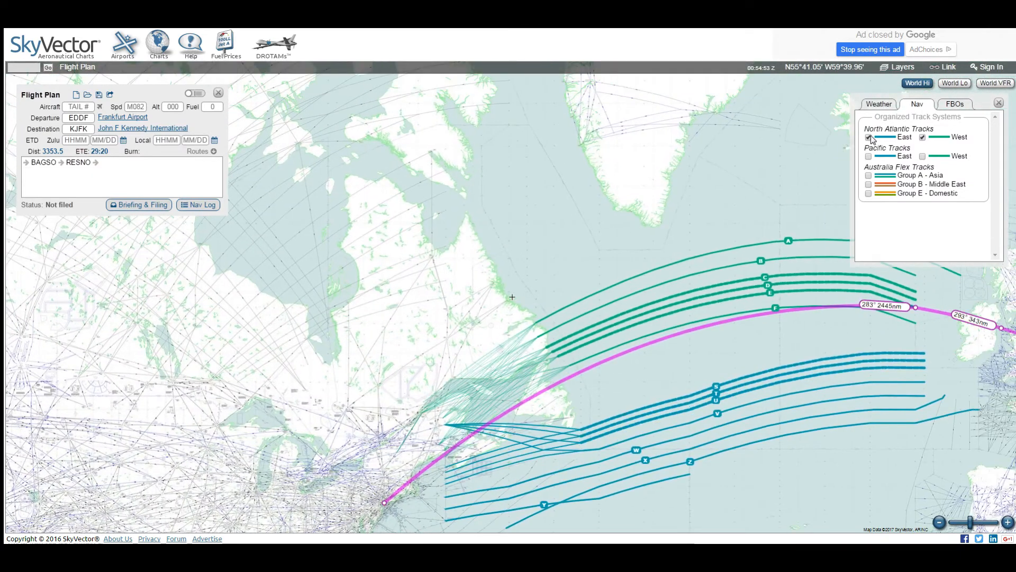
drag(842, 339, 635, 318)
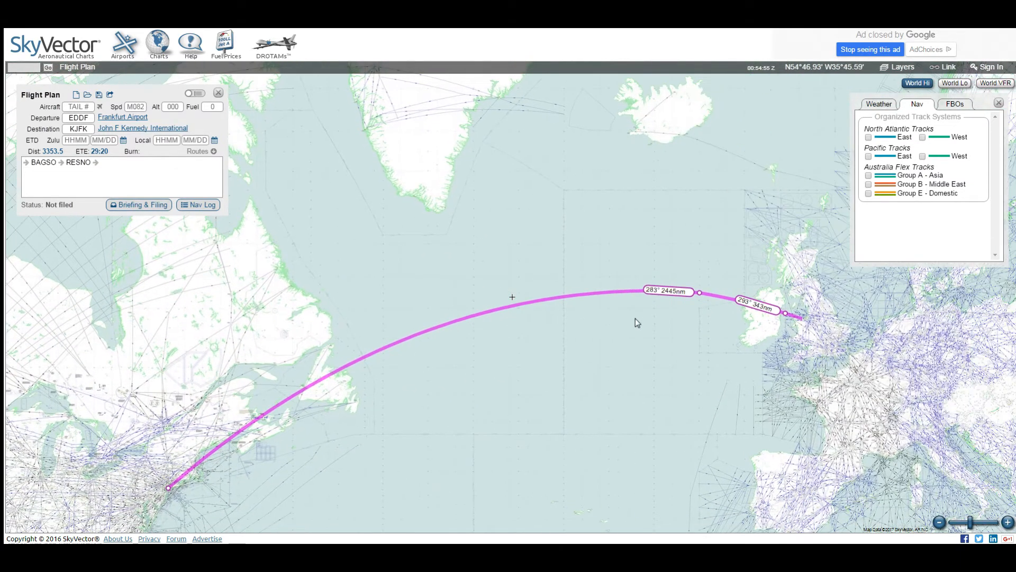
drag(714, 358, 555, 334)
scroll(637, 281, up, 1)
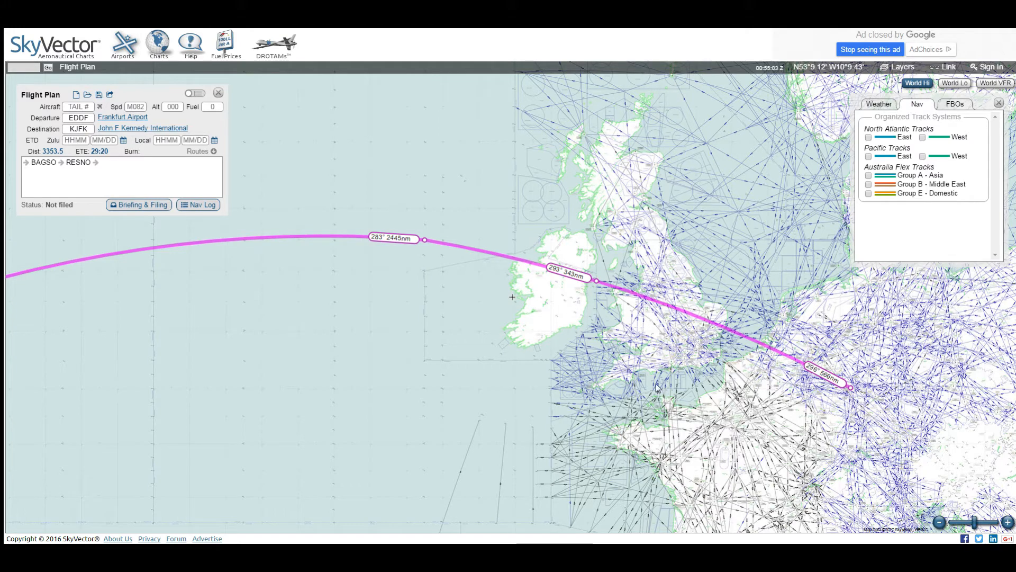
scroll(669, 347, up, 1)
drag(668, 344, 534, 332)
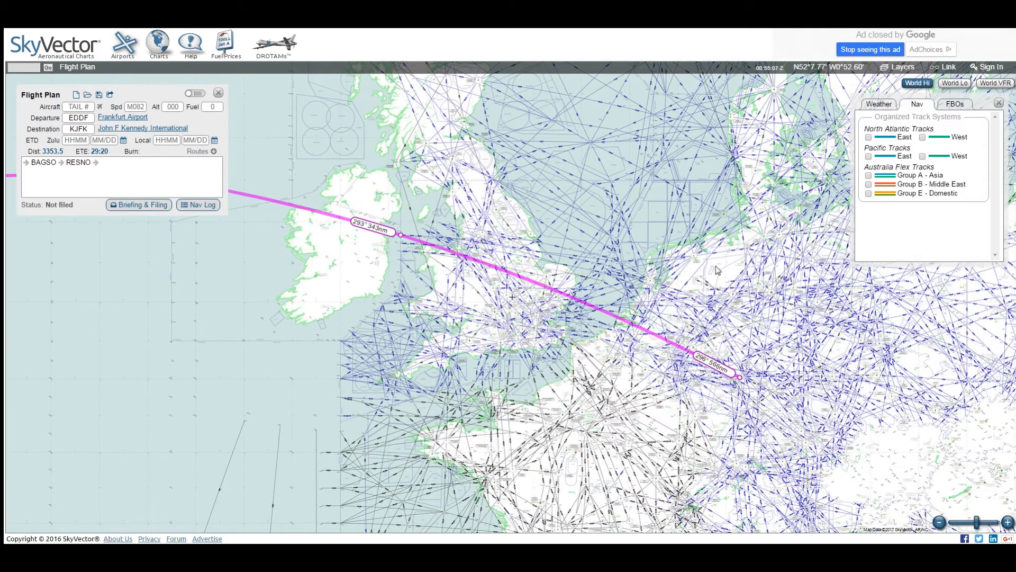
scroll(511, 308, down, 1)
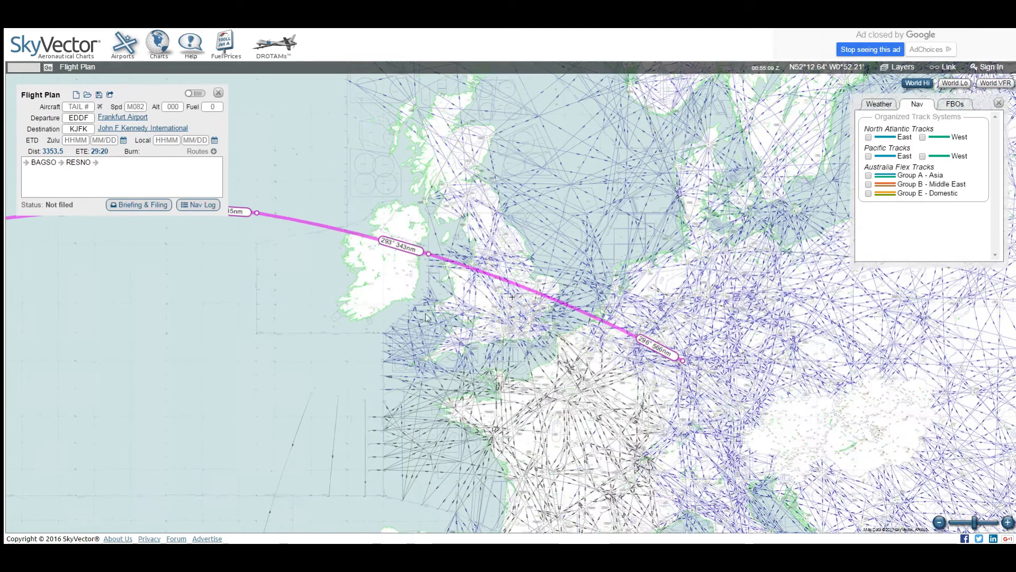
Examine the North American high-altitude airways, from the New York area to the southwestern United States and the California coast.
drag(421, 317, 807, 328)
drag(292, 328, 714, 233)
drag(254, 319, 772, 184)
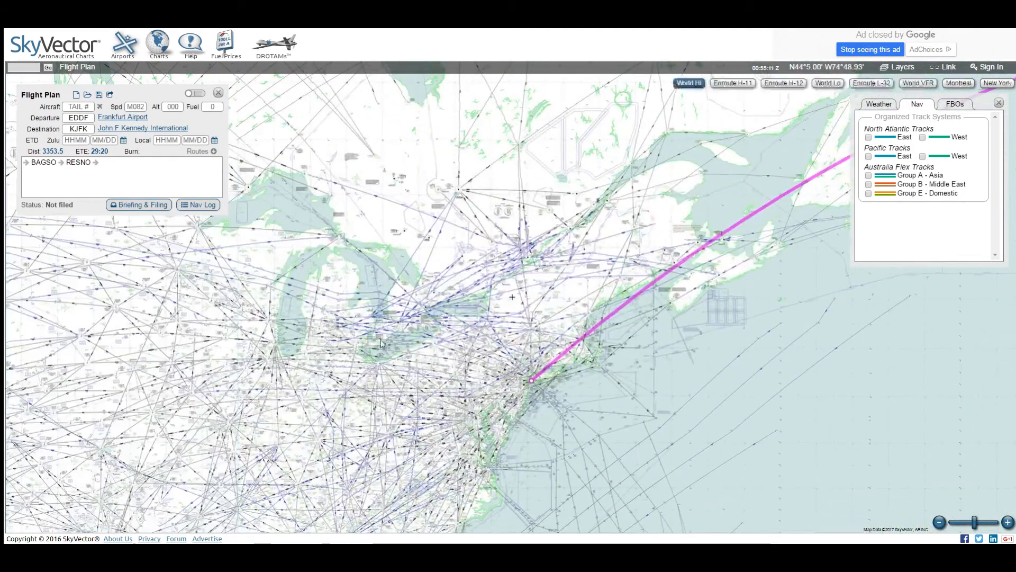
drag(381, 341, 648, 183)
scroll(435, 283, up, 1)
drag(435, 283, 765, 253)
scroll(372, 310, up, 1)
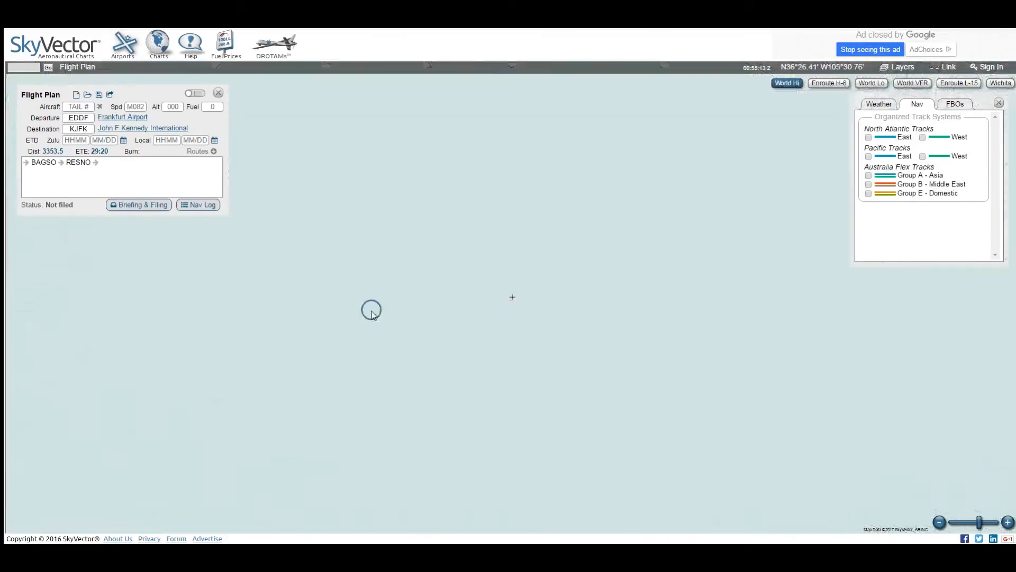
scroll(327, 307, up, 1)
drag(327, 307, 745, 289)
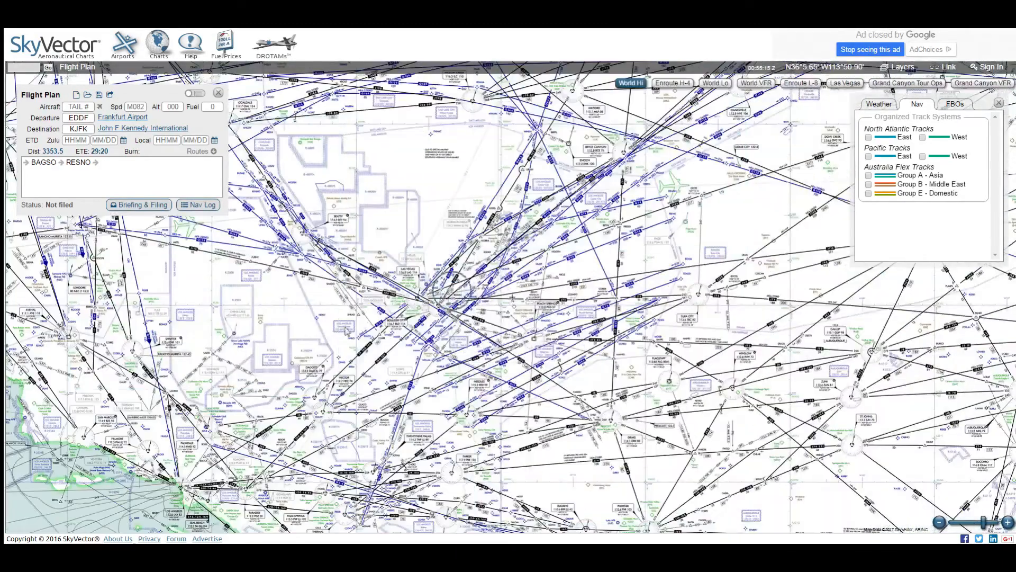
drag(346, 331, 609, 338)
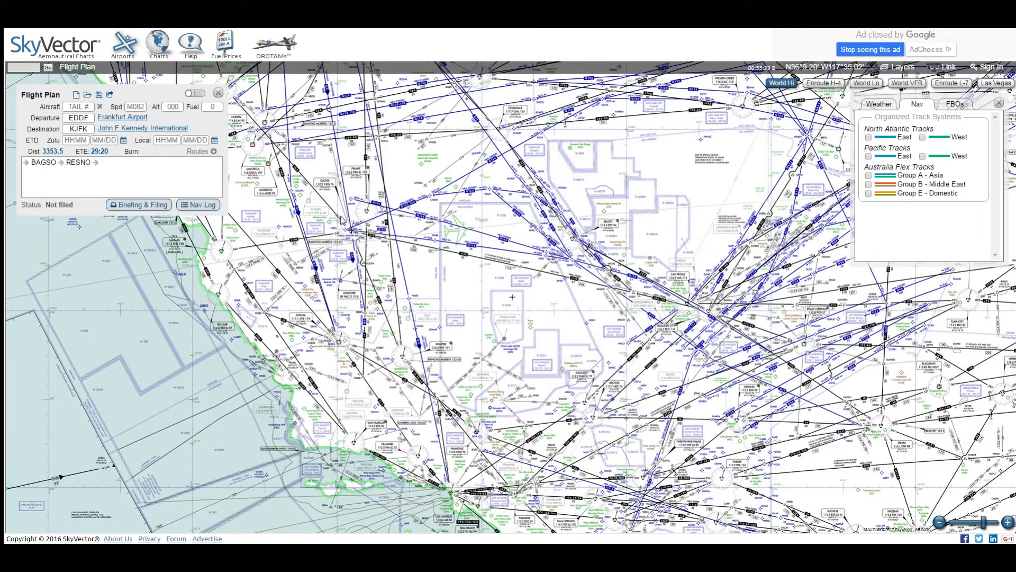
Close the layer options and examine the high-altitude airway network across the whole United States.
click(998, 102)
scroll(439, 334, down, 3)
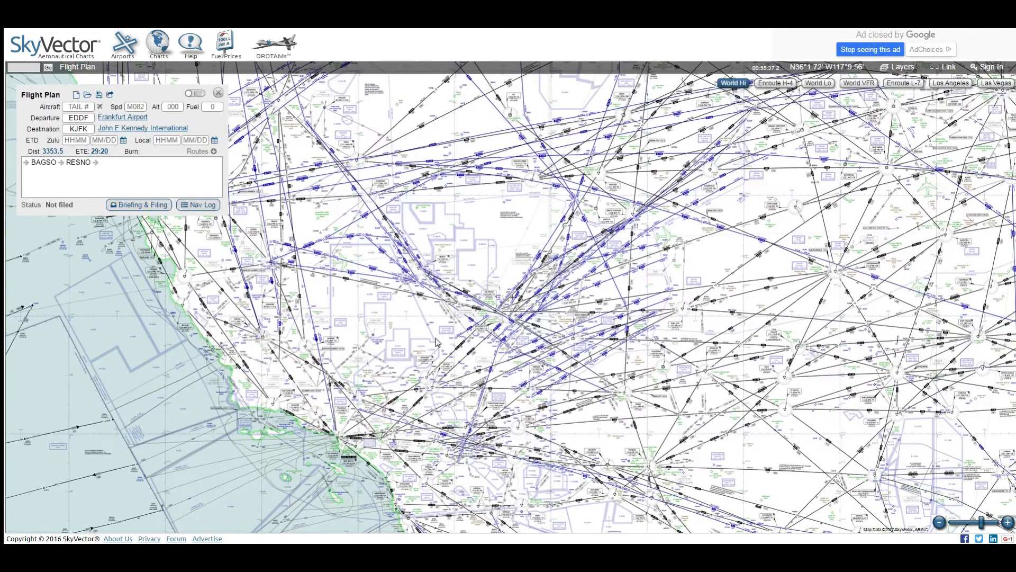
scroll(439, 334, down, 2)
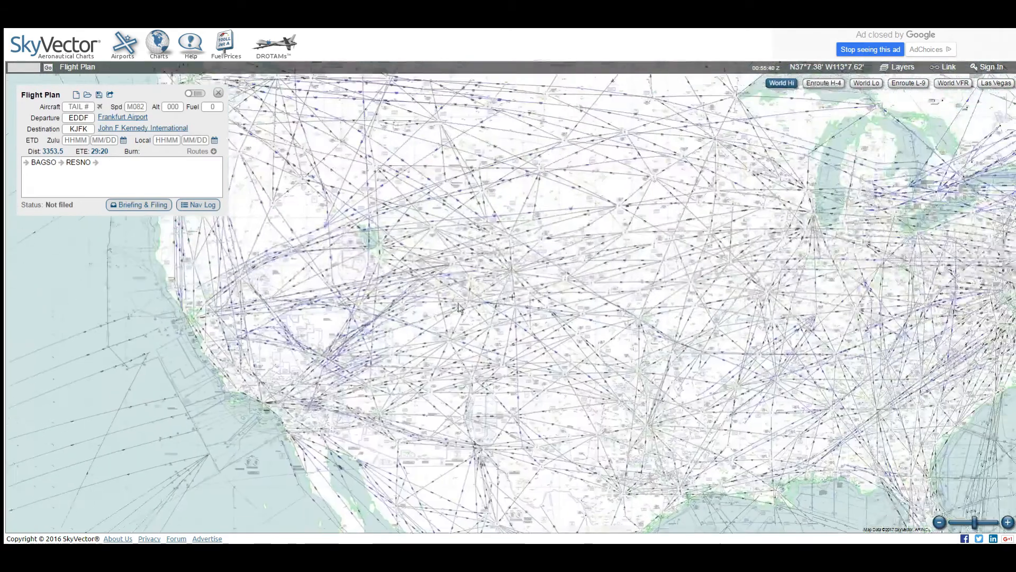
drag(458, 308, 449, 321)
drag(595, 305, 492, 294)
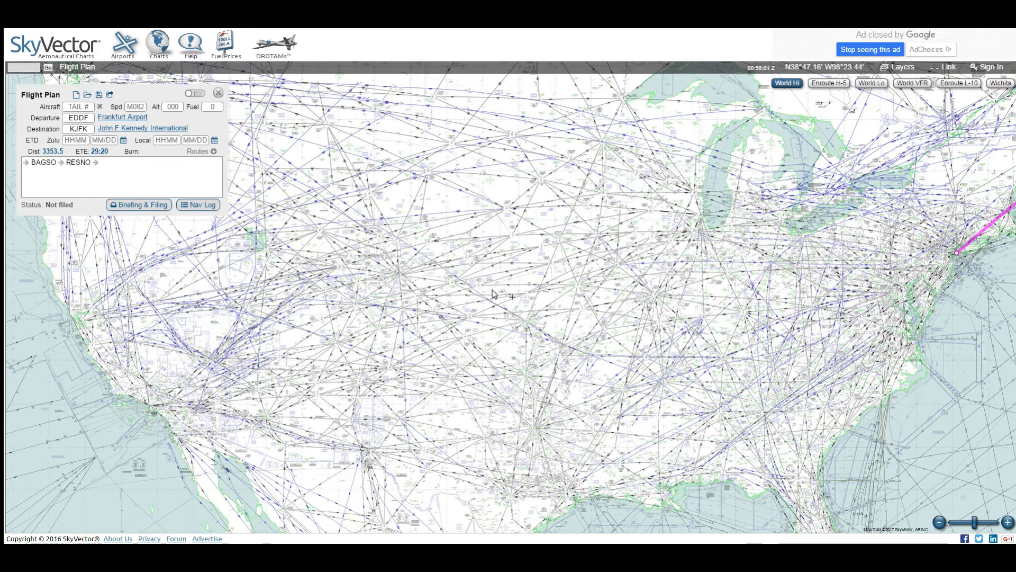
scroll(483, 309, down, 1)
drag(559, 324, 503, 341)
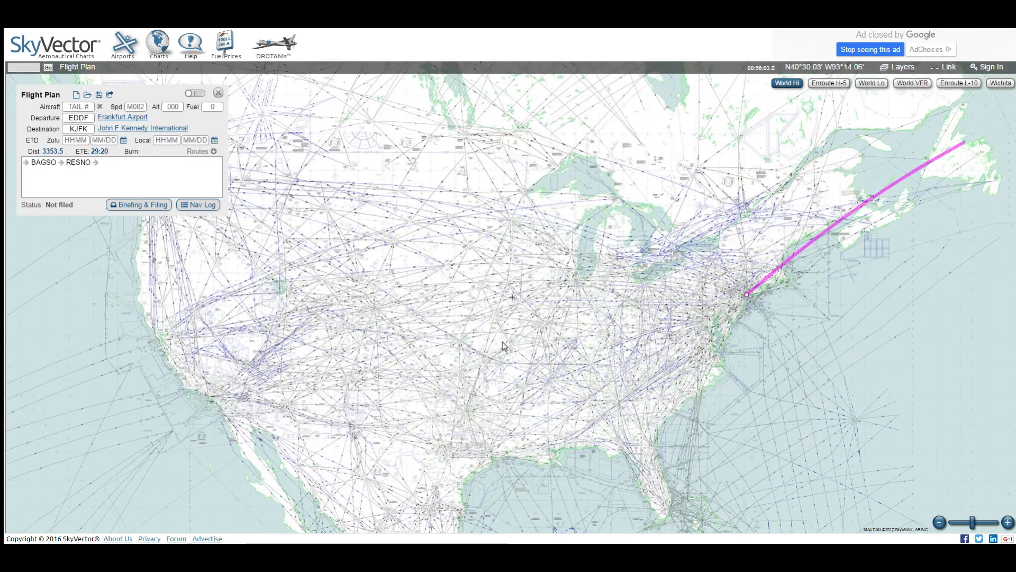